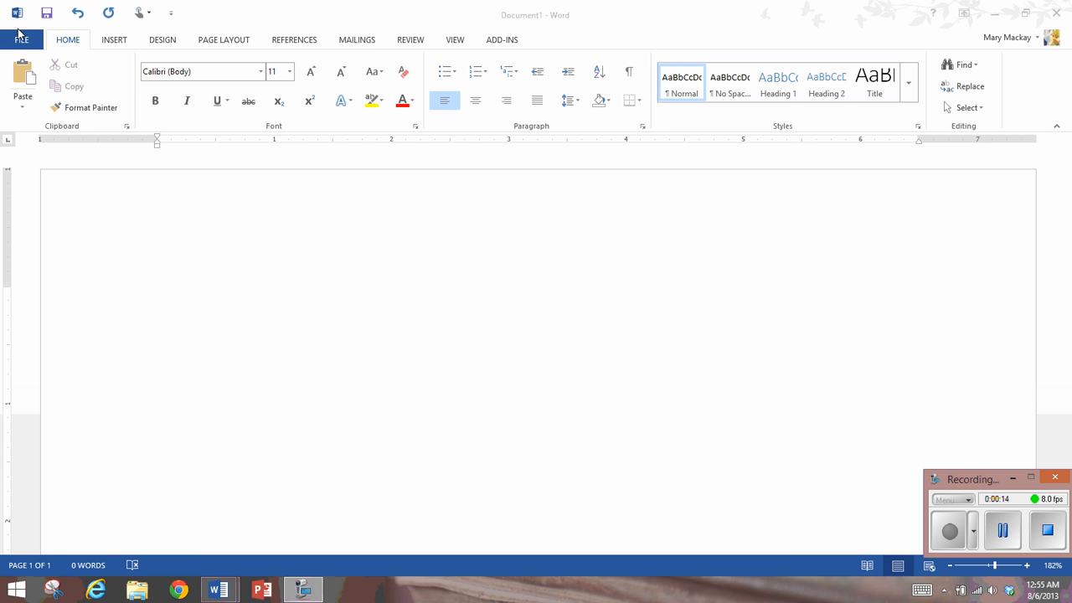
pyautogui.click(18, 30)
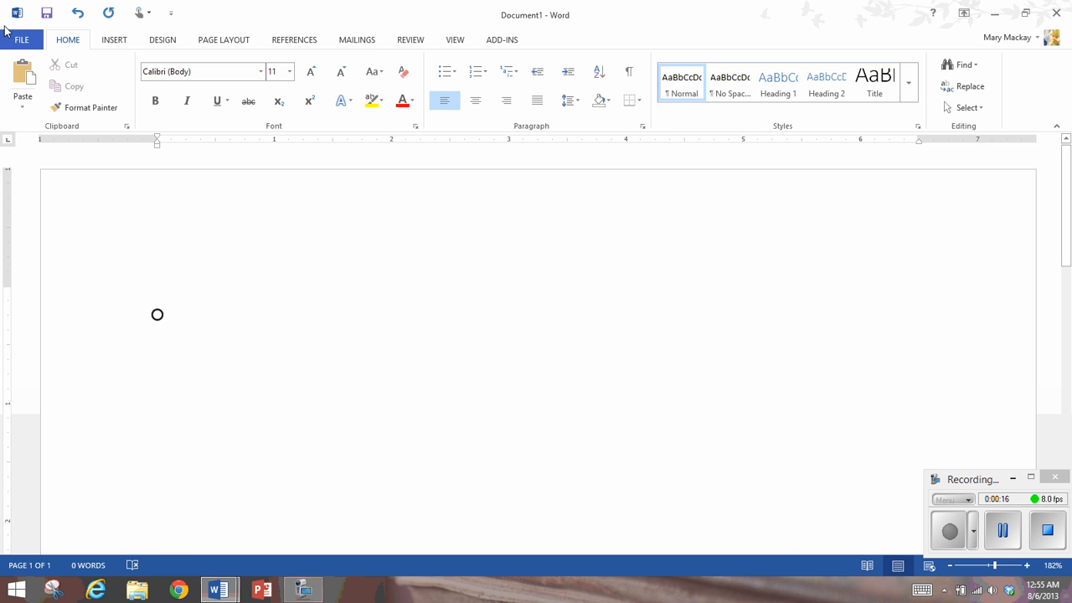
pyautogui.click(6, 33)
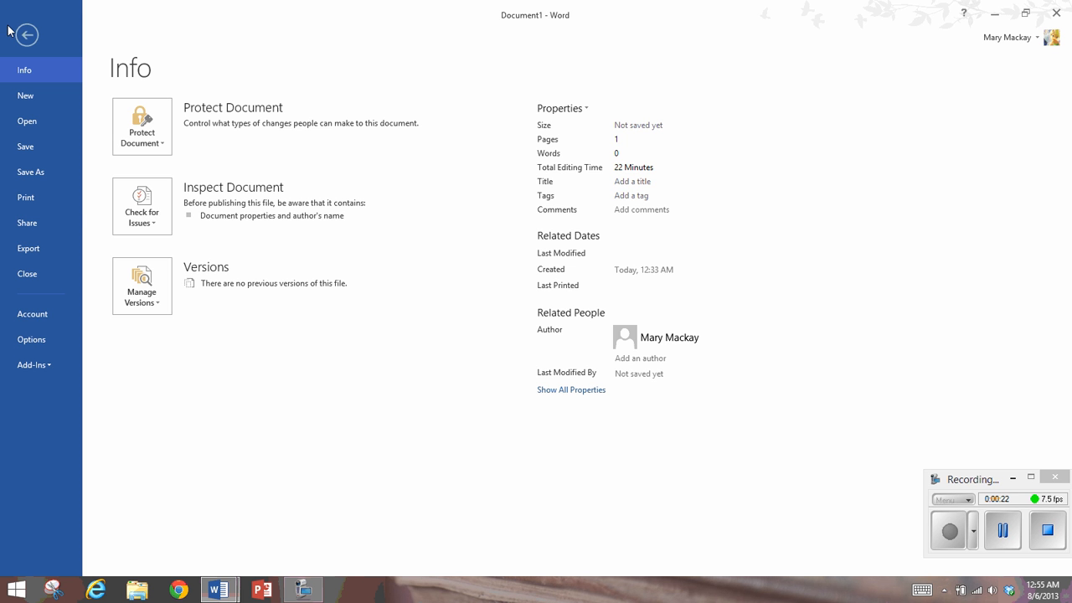
pyautogui.click(8, 30)
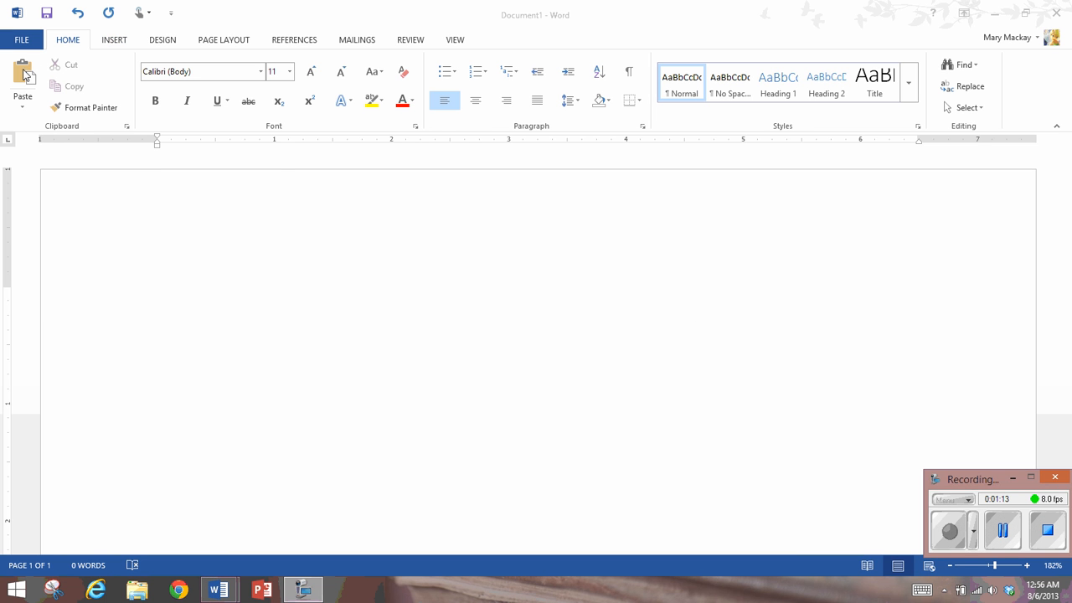
# - Insert a new blank equation into the document, then remove it
pyautogui.click(117, 43)
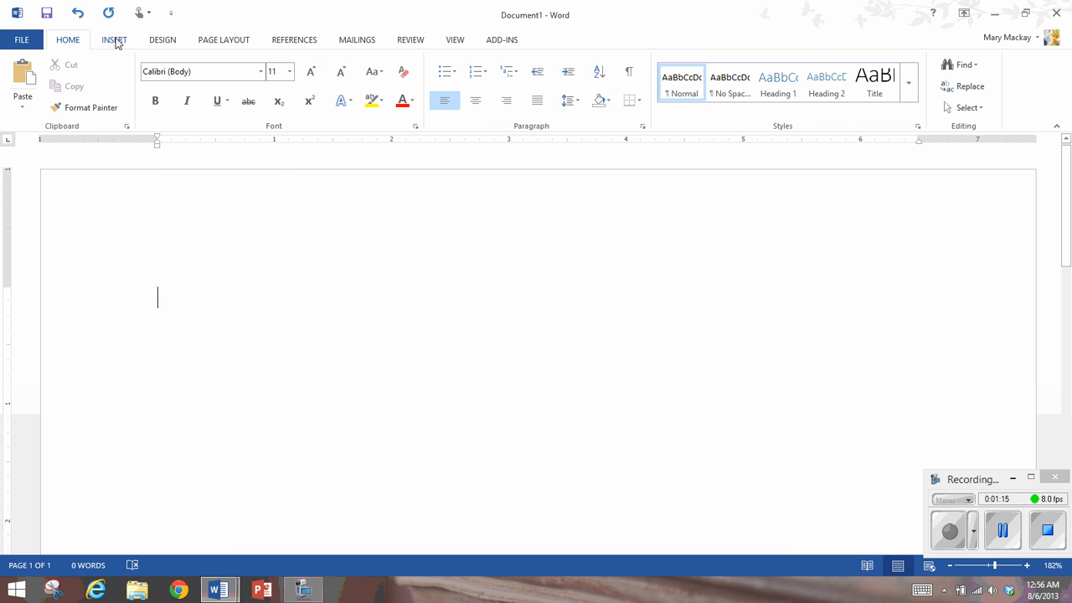
pyautogui.click(116, 41)
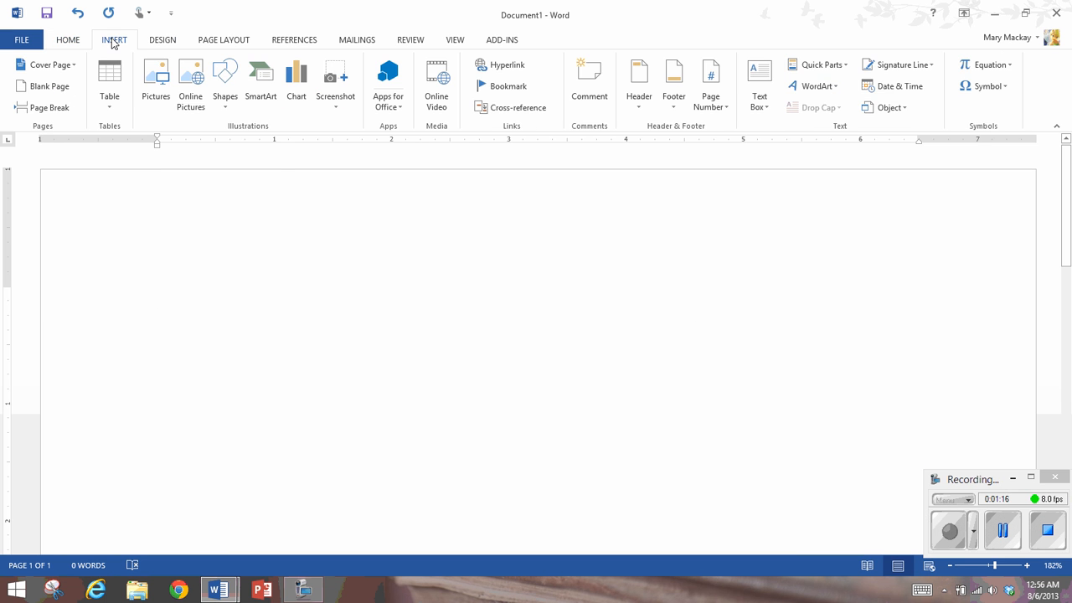
pyautogui.click(1008, 67)
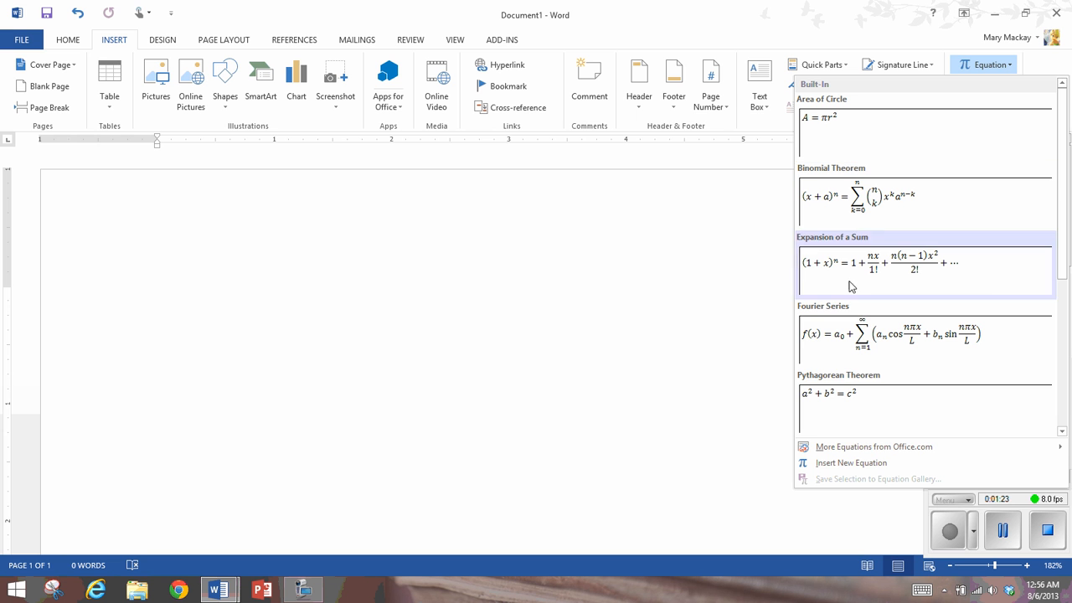
pyautogui.click(835, 468)
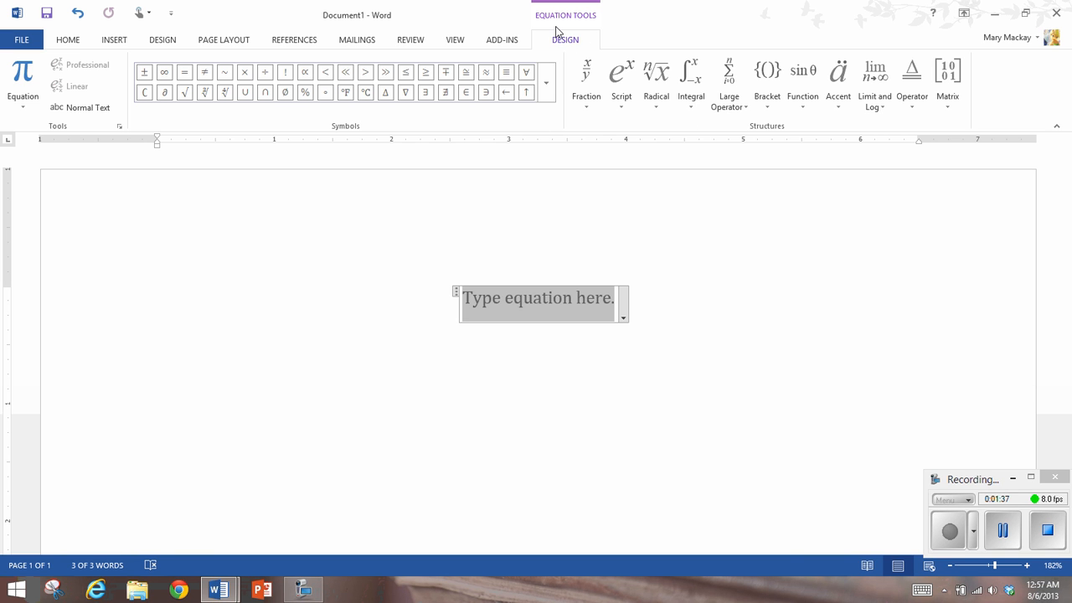
pyautogui.click(448, 181)
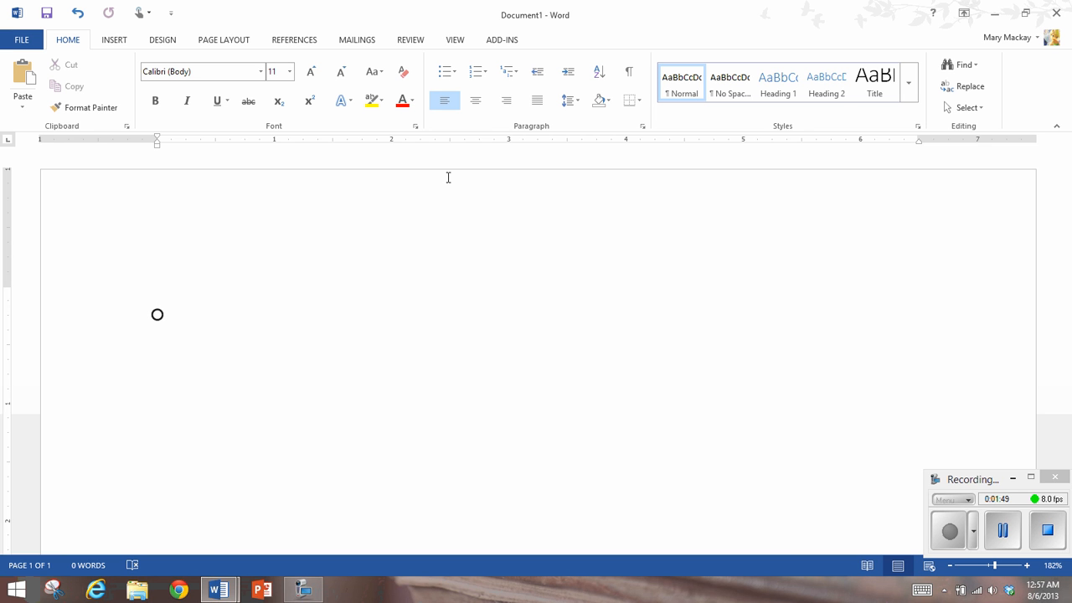
# - Examine the touch keyboard's letter, number and both symbol layouts, then close the keyboard
pyautogui.click(922, 590)
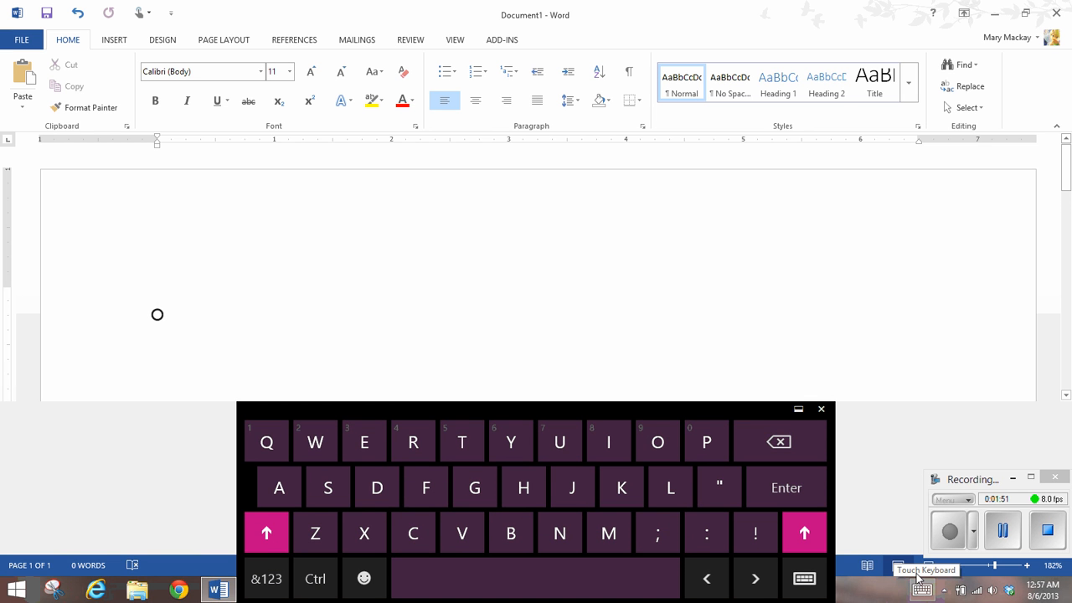
pyautogui.click(266, 579)
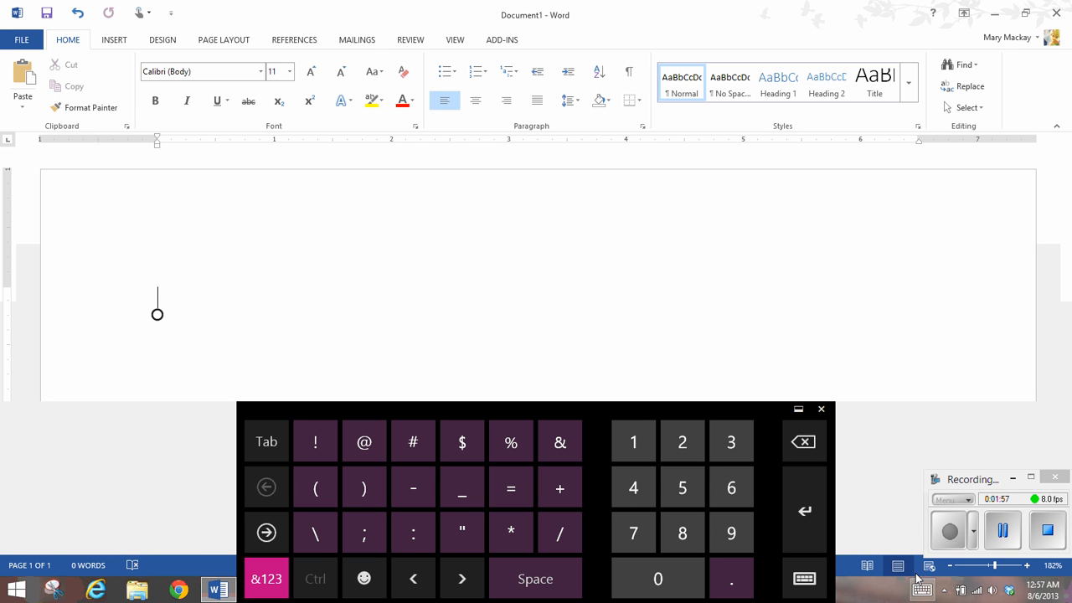
pyautogui.click(267, 533)
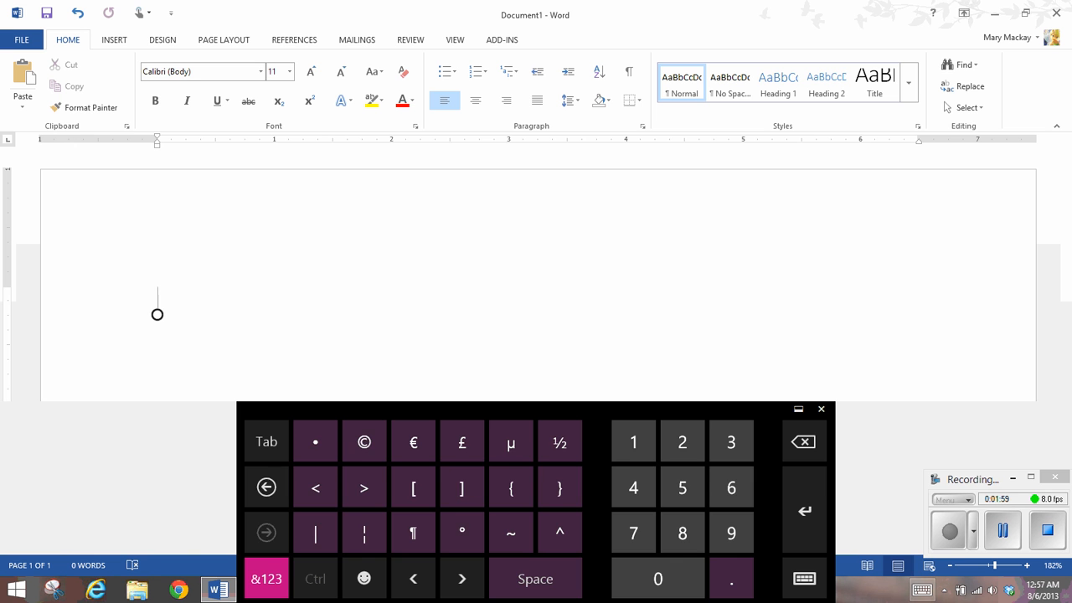
pyautogui.click(266, 579)
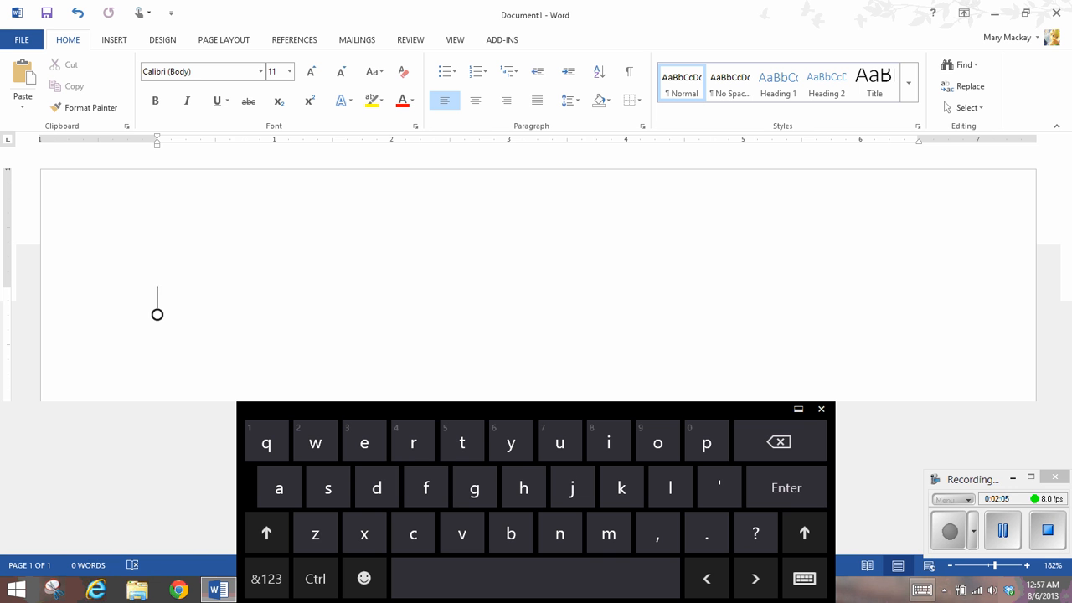
pyautogui.click(821, 408)
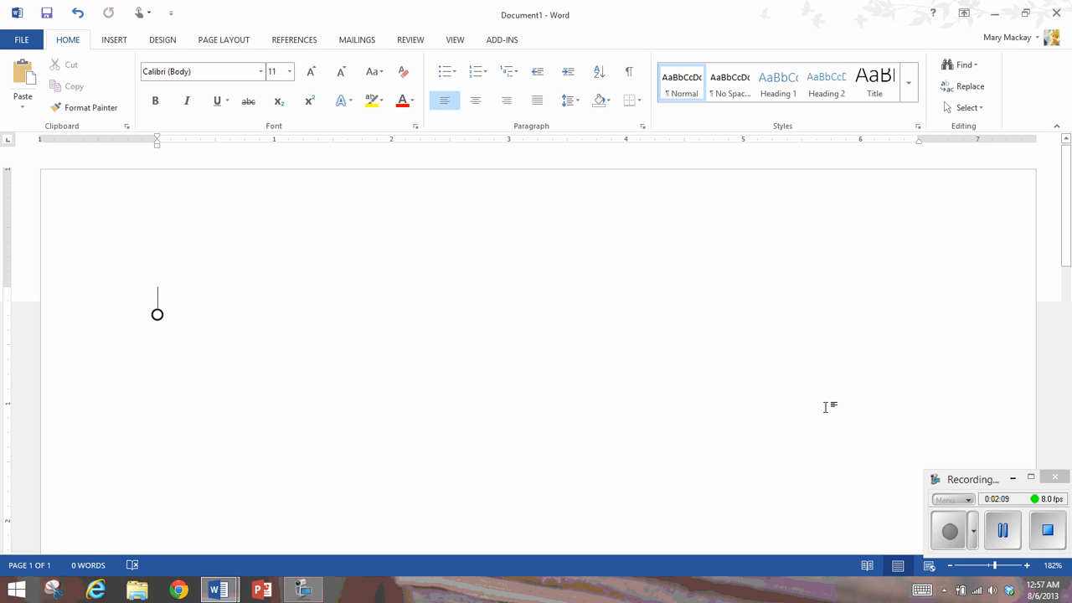
# - Insert a new equation at the start of the document and enter "alt =" in it
pyautogui.hotkey('alt', '=')
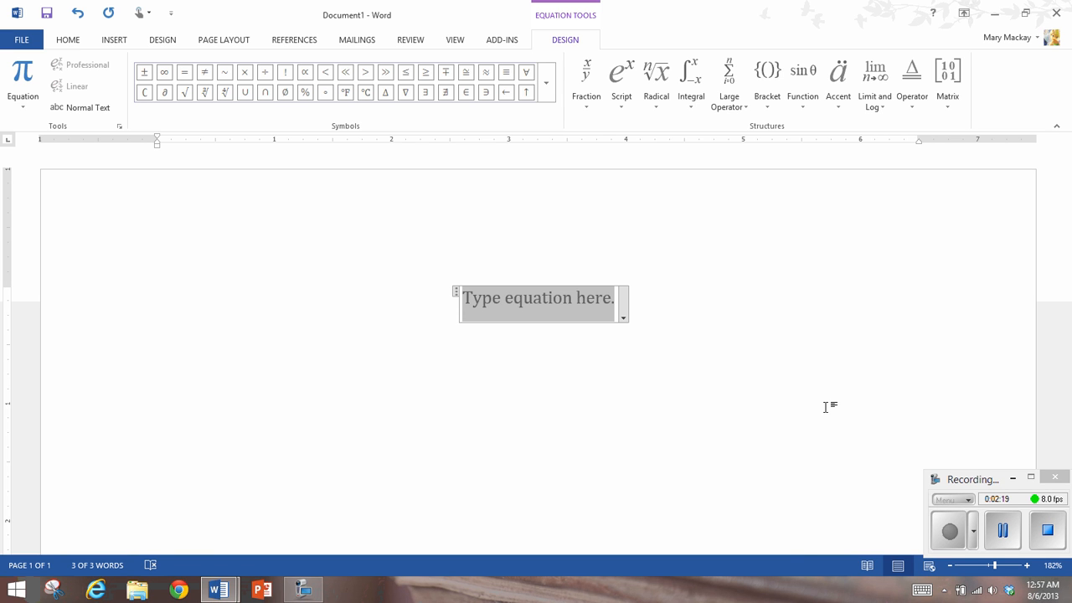
pyautogui.write('altm')
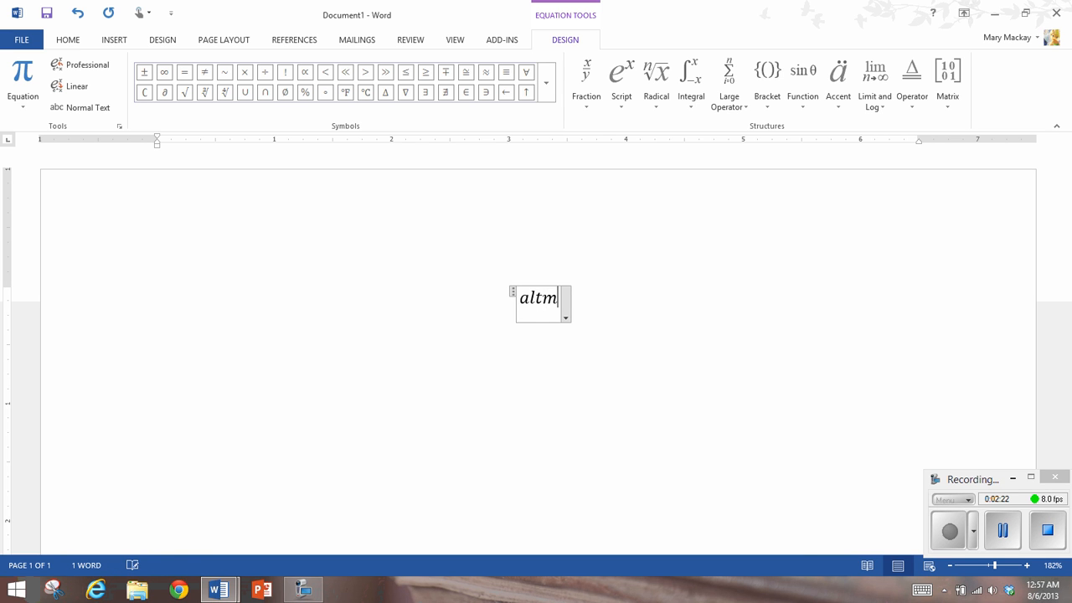
pyautogui.press('BackSpace')
pyautogui.write('=')
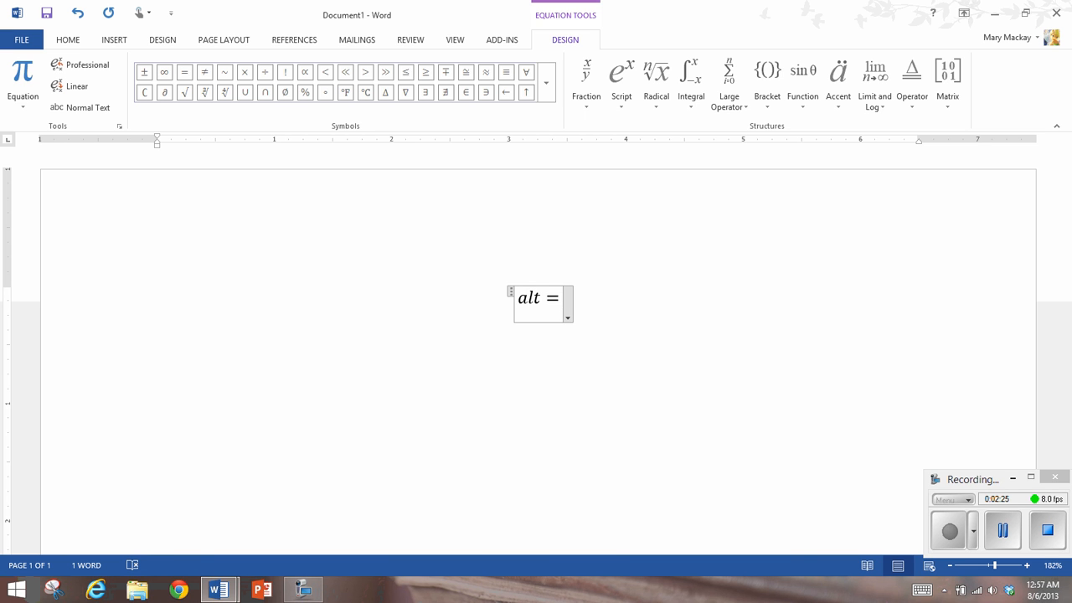
# - Delete the "alt =" equation completely, leaving the document empty
pyautogui.hotkey('shift', 'Left')
pyautogui.hotkey('shift', 'Left')
pyautogui.hotkey('shift', 'Left')
pyautogui.hotkey('shift', 'Left')
pyautogui.hotkey('shift', 'Left')
pyautogui.press('BackSpace')
pyautogui.press('BackSpace')
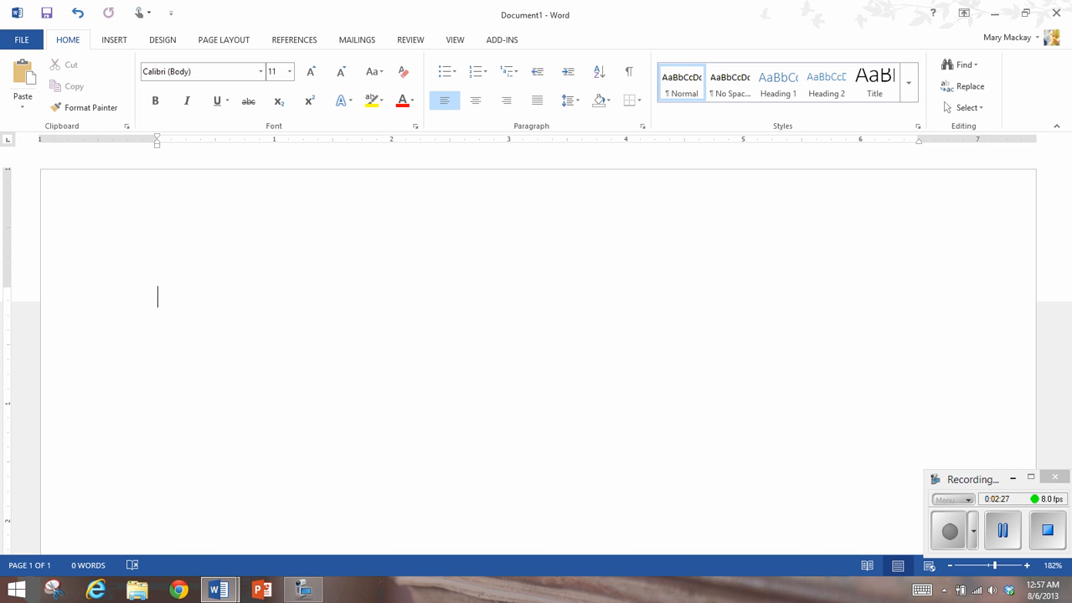
# - Insert a new equation containing a stacked fraction with 6 as the numerator and a as the denominator
pyautogui.hotkey('alt', '=')
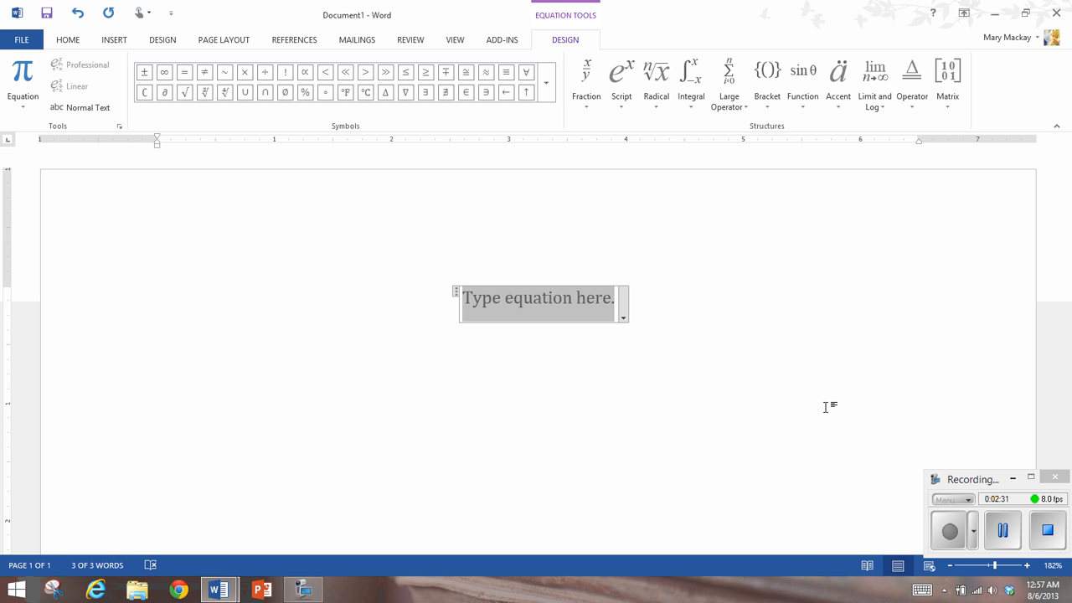
pyautogui.click(583, 96)
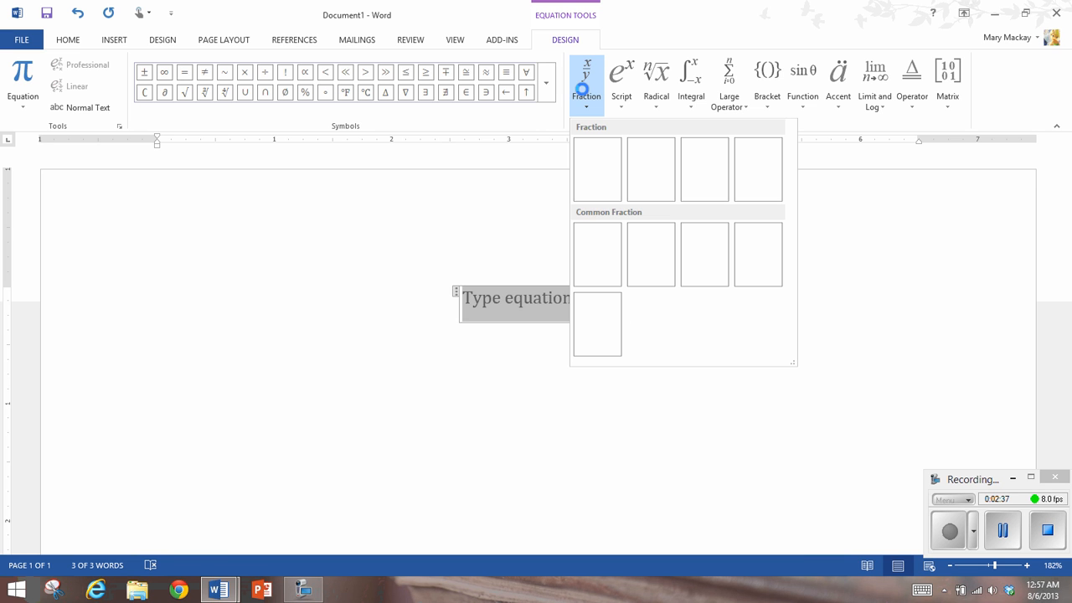
pyautogui.click(597, 184)
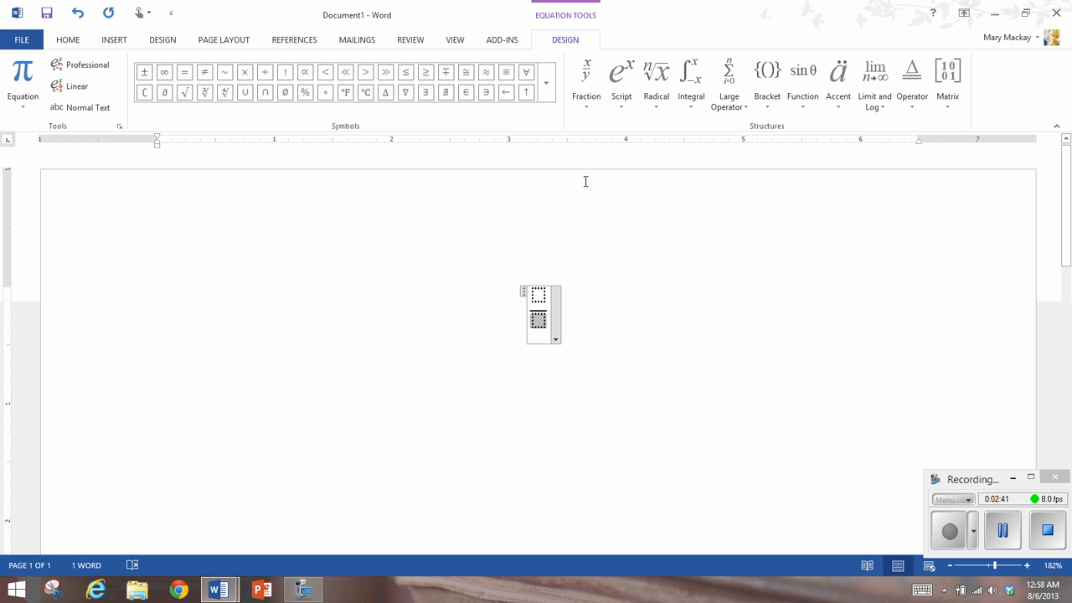
pyautogui.press('Up')
pyautogui.write('6')
pyautogui.press('Down')
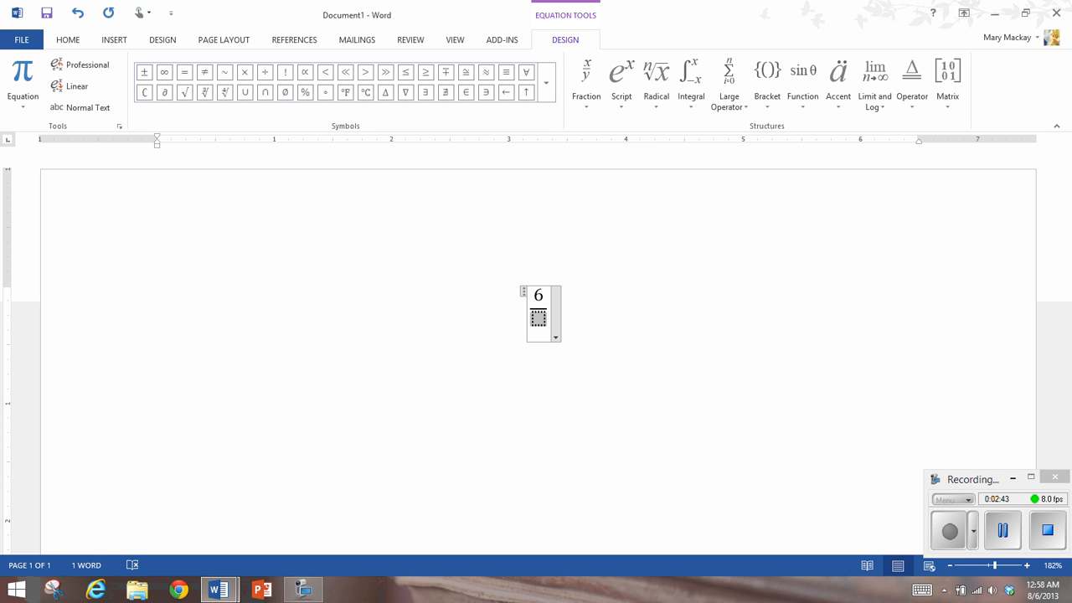
pyautogui.write('a')
# - Leave the 6 over a fraction and add an equals sign after it
pyautogui.press('Up')
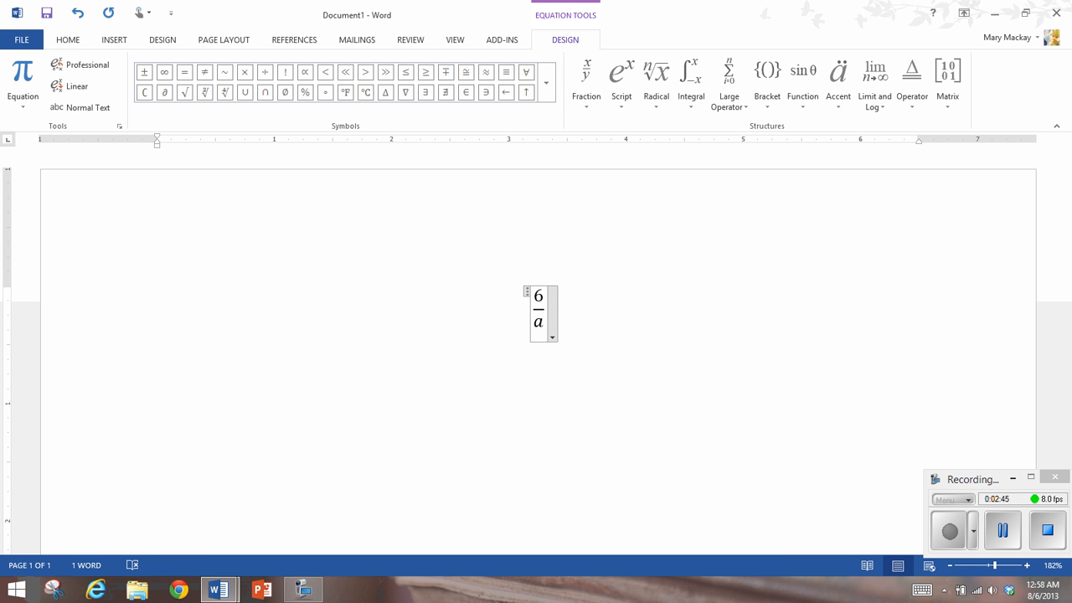
pyautogui.press('Down')
pyautogui.press('Up')
pyautogui.press('Right')
pyautogui.write('=')
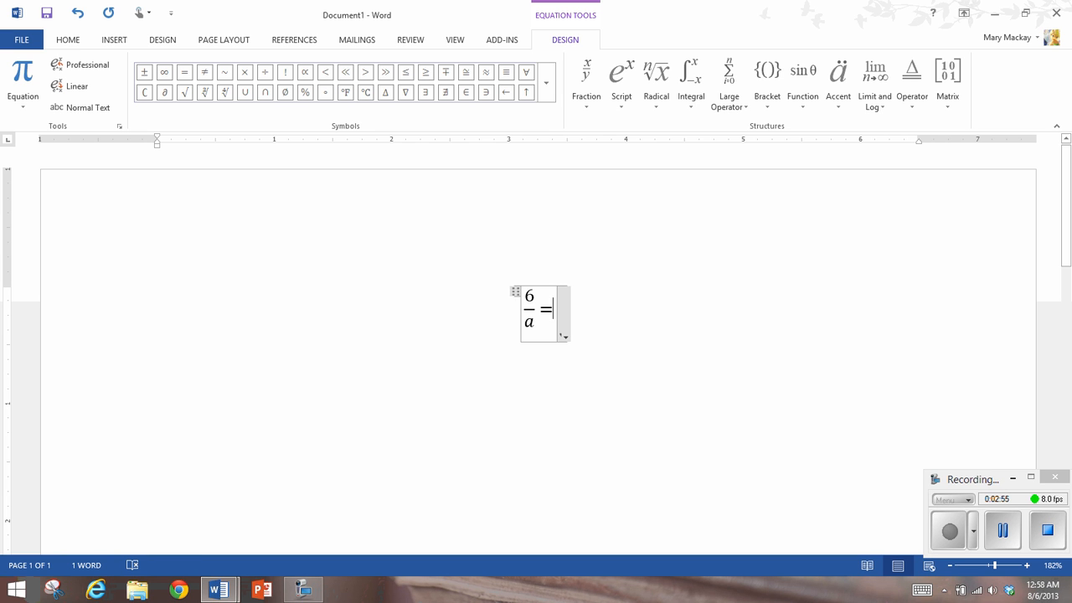
# - Build several empty stacked fractions after the equals sign by converting slashes in the equation
pyautogui.write(' /')
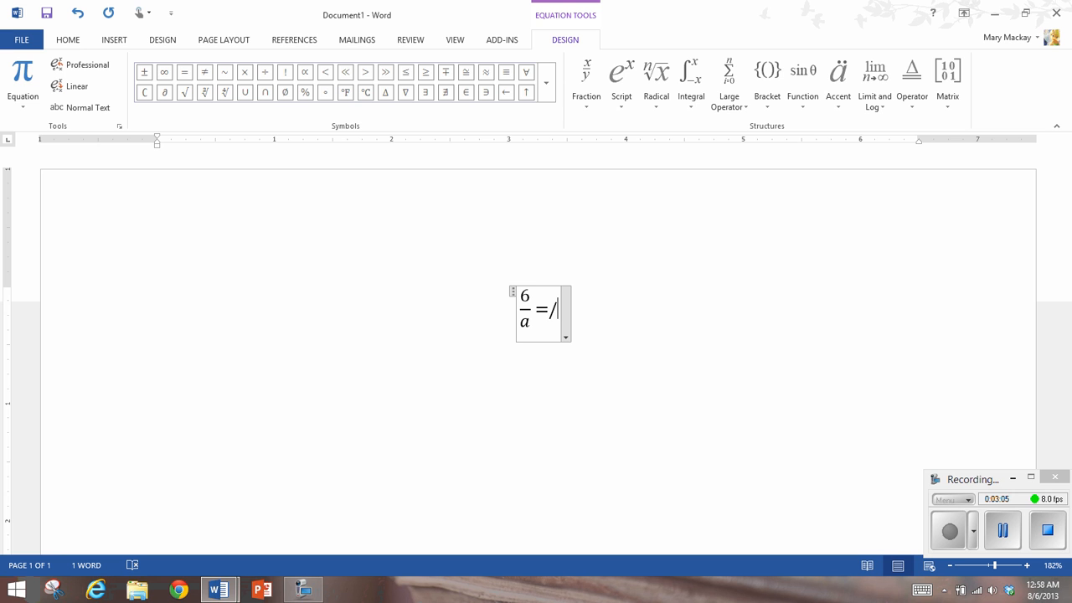
pyautogui.press('space')
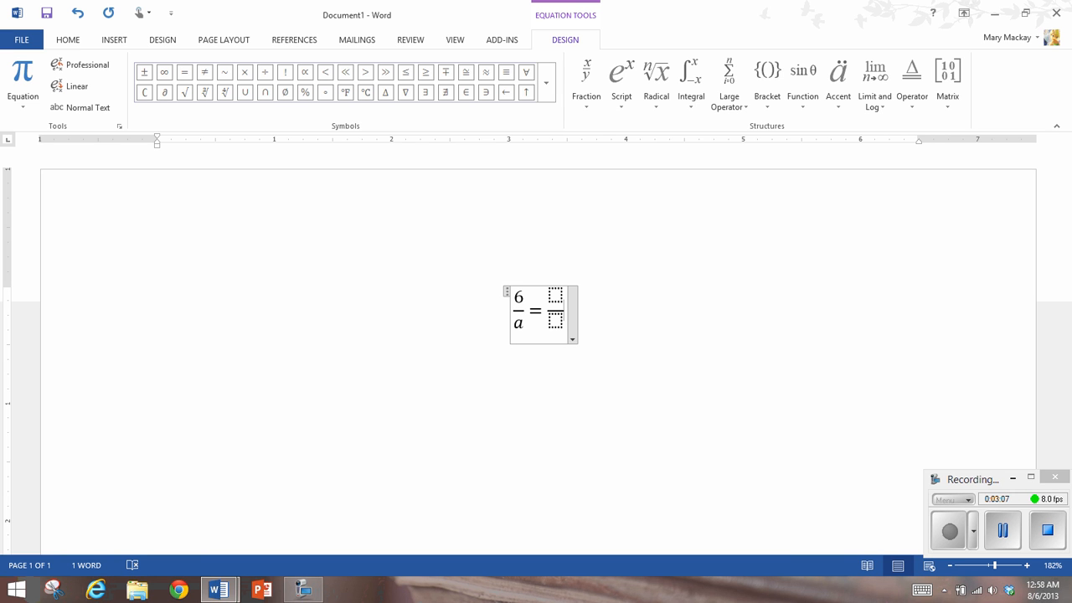
pyautogui.write('/')
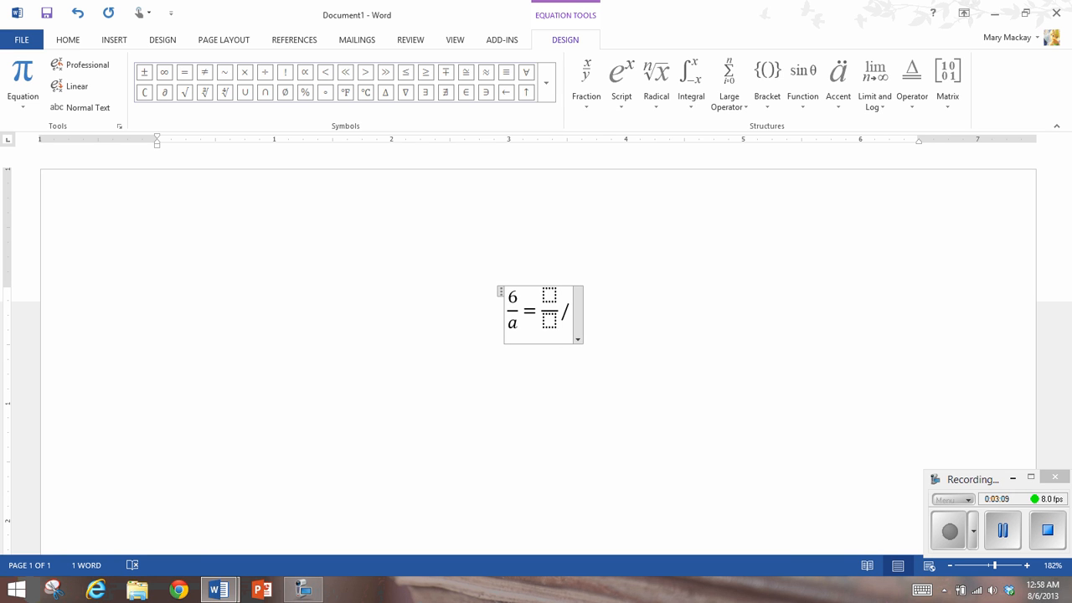
pyautogui.press('space')
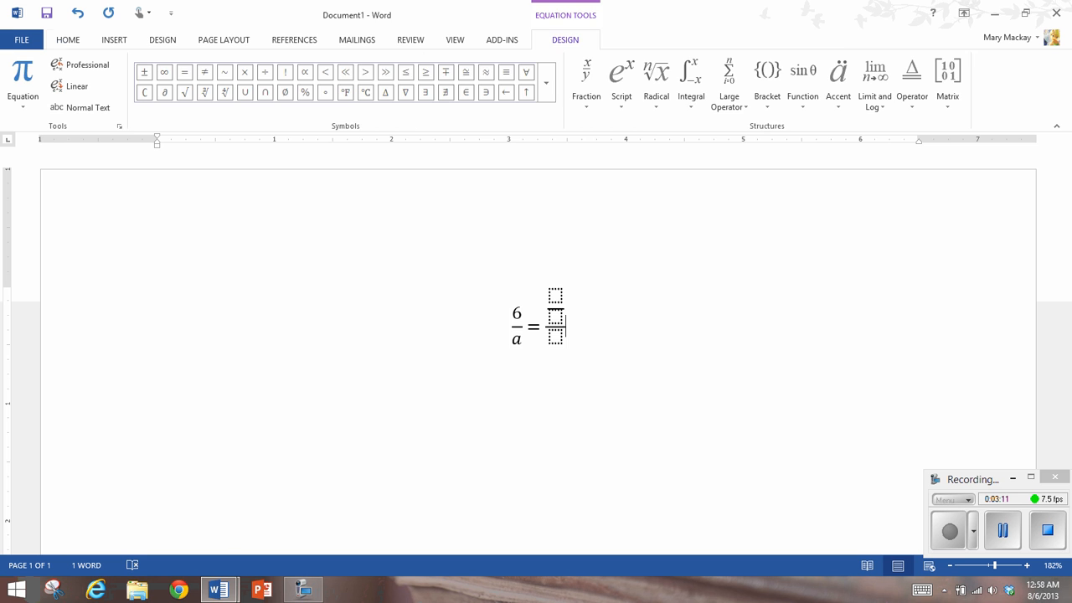
pyautogui.write('/')
pyautogui.press('space')
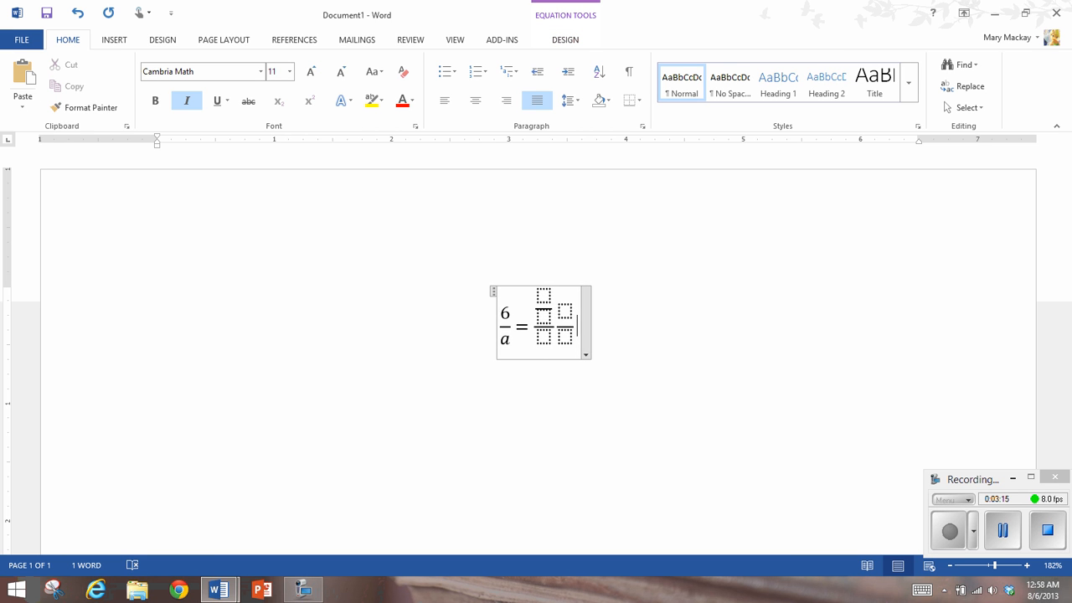
pyautogui.write('/')
pyautogui.press('space')
# - Delete all the empty fractions following the equals sign
pyautogui.press('BackSpace')
pyautogui.press('BackSpace')
pyautogui.press('BackSpace')
pyautogui.press('BackSpace')
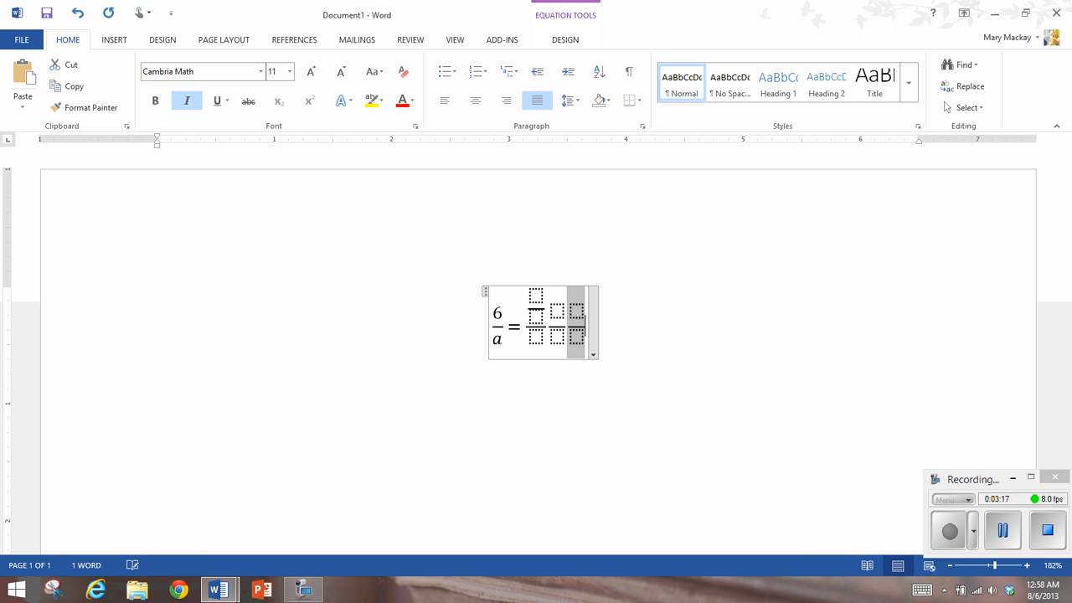
pyautogui.press('BackSpace')
pyautogui.press('BackSpace')
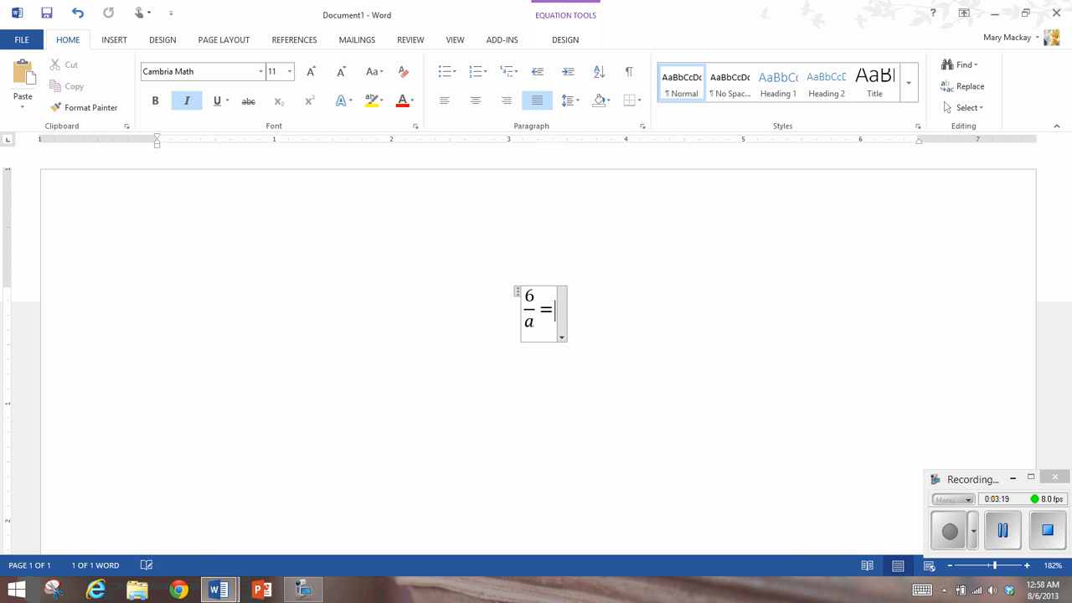
# - Add a superscript structure with base x and exponent 2 after the equals sign, followed by another equals sign
pyautogui.click(566, 40)
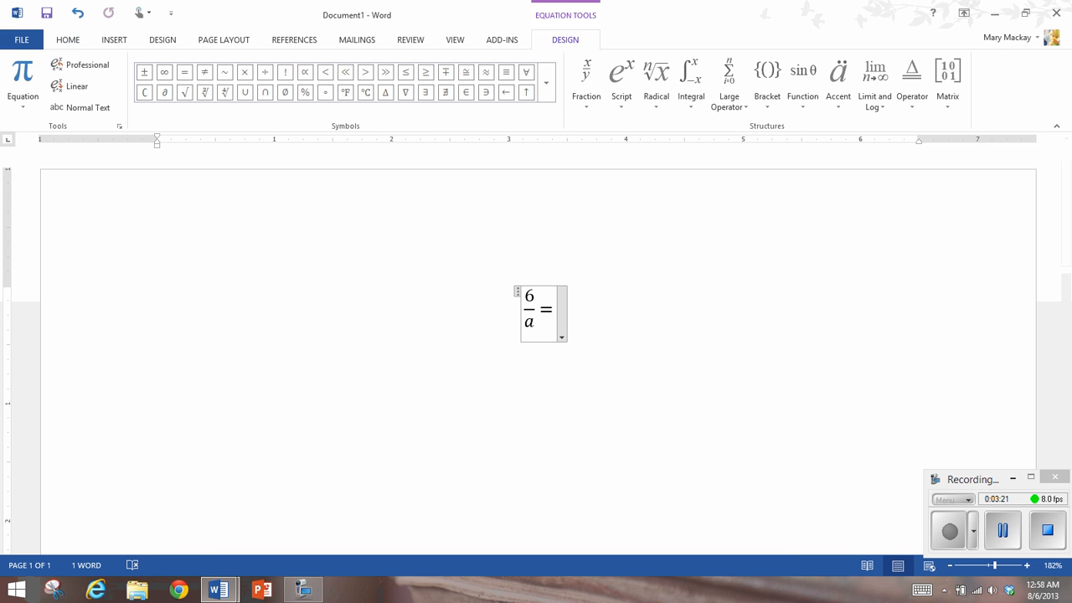
pyautogui.click(621, 82)
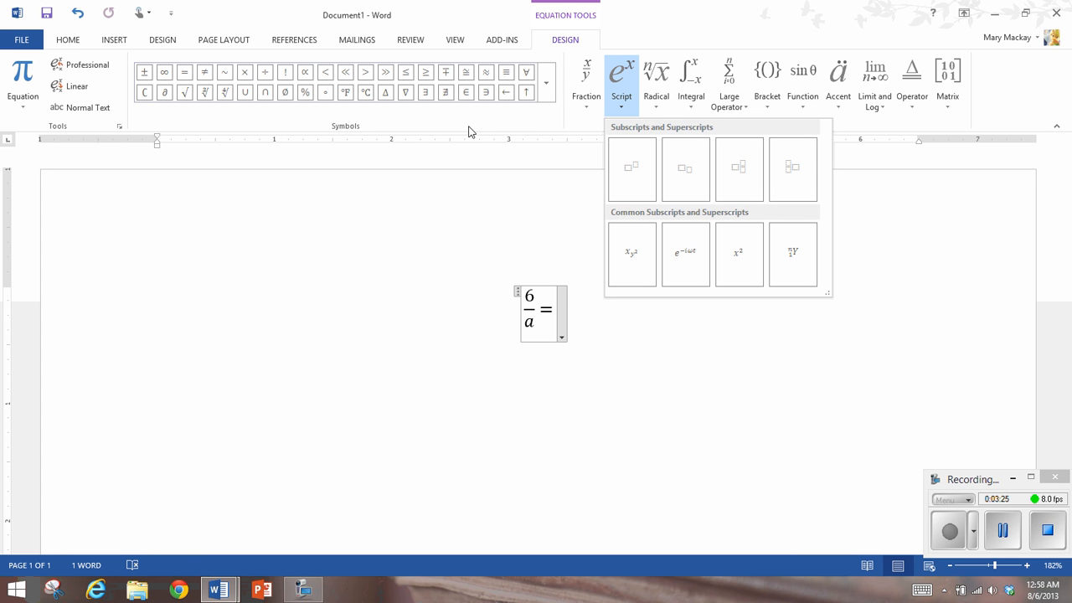
pyautogui.click(633, 168)
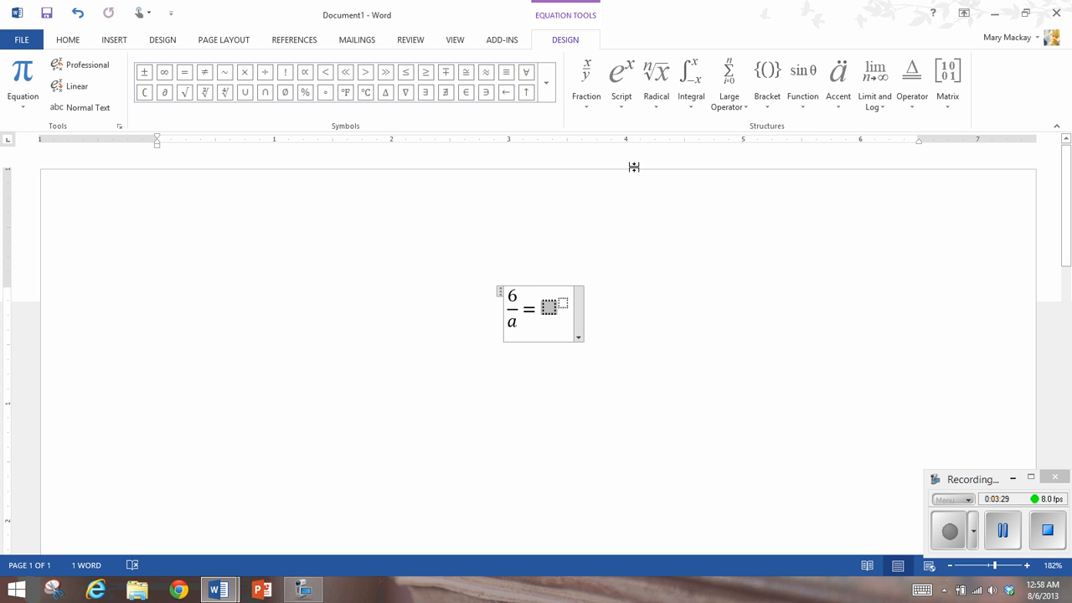
pyautogui.write('x')
pyautogui.press('Right')
pyautogui.write('2')
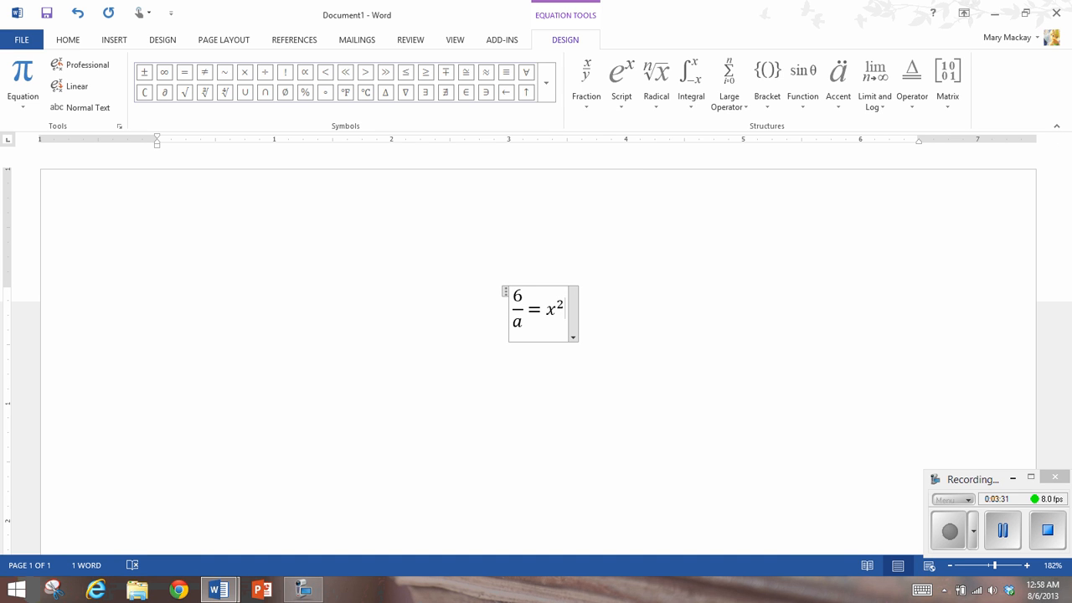
pyautogui.write('=')
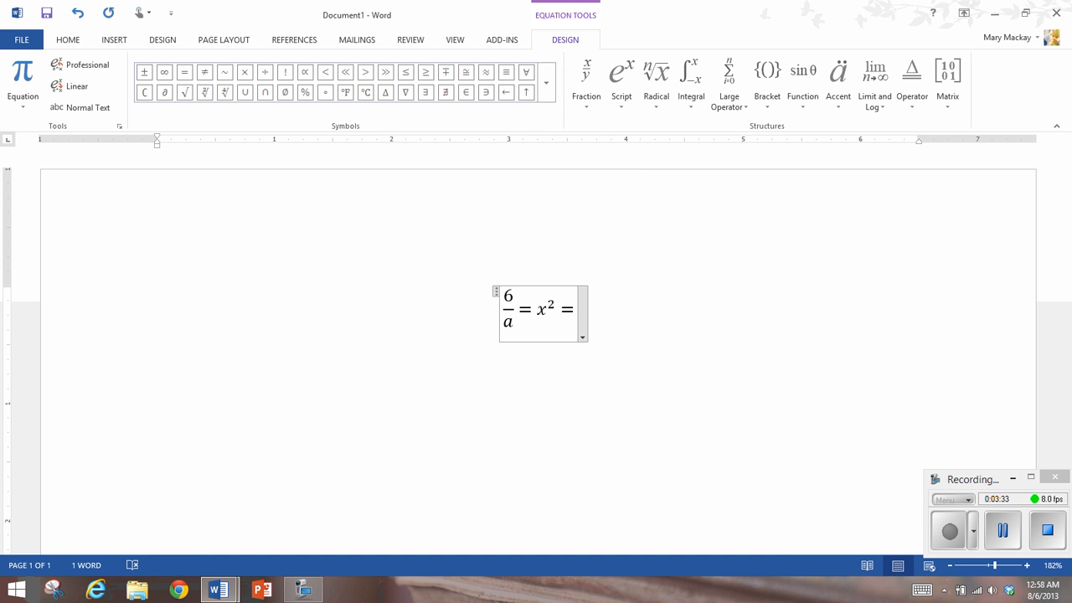
# - Continue the equation with y squared followed by another equals sign
pyautogui.write('y')
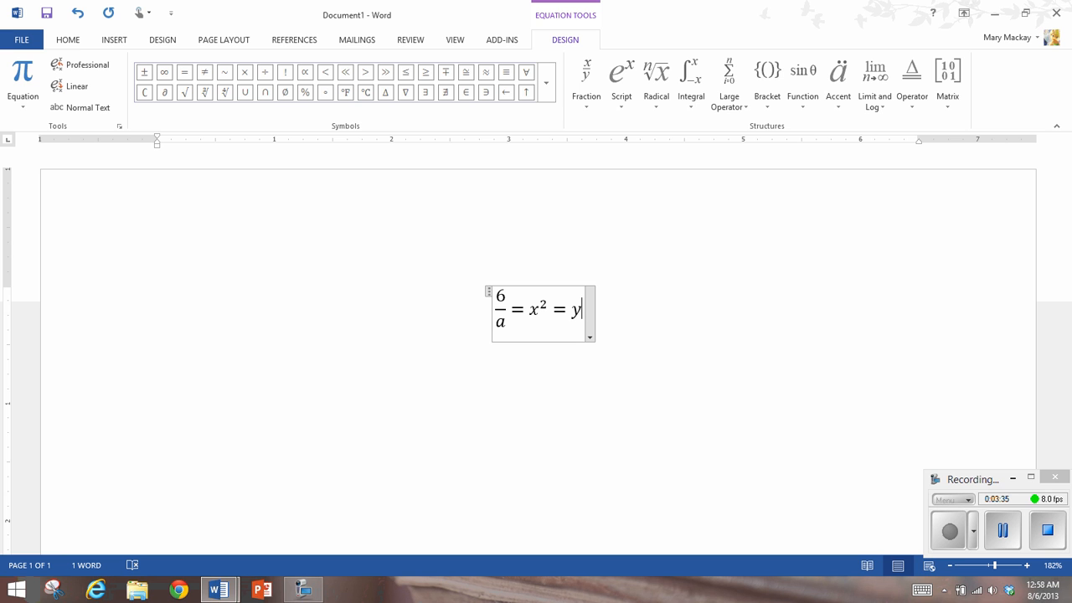
pyautogui.write('^')
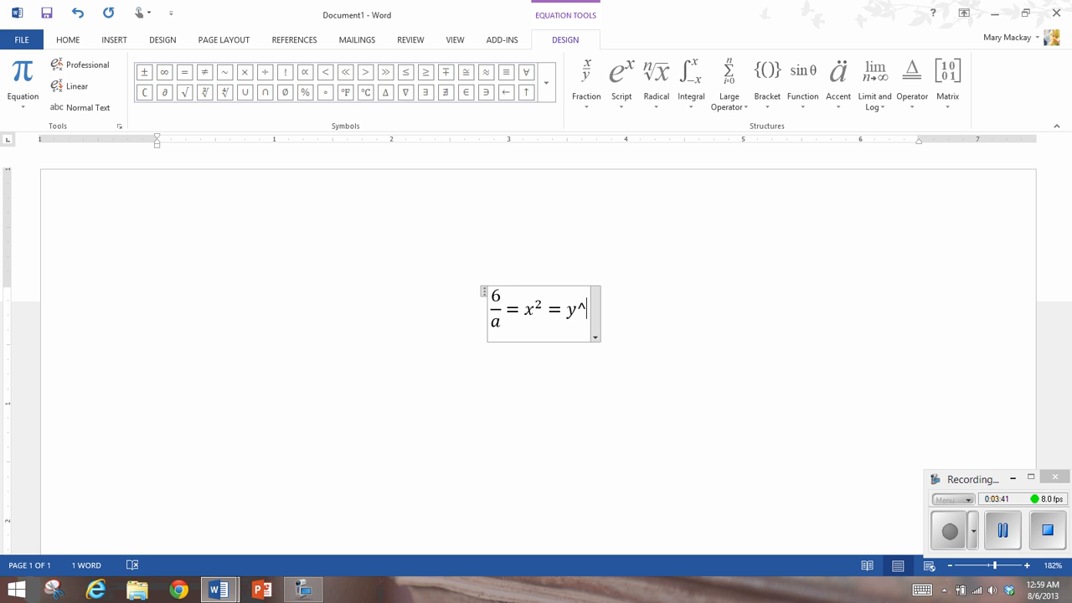
pyautogui.write('2 =')
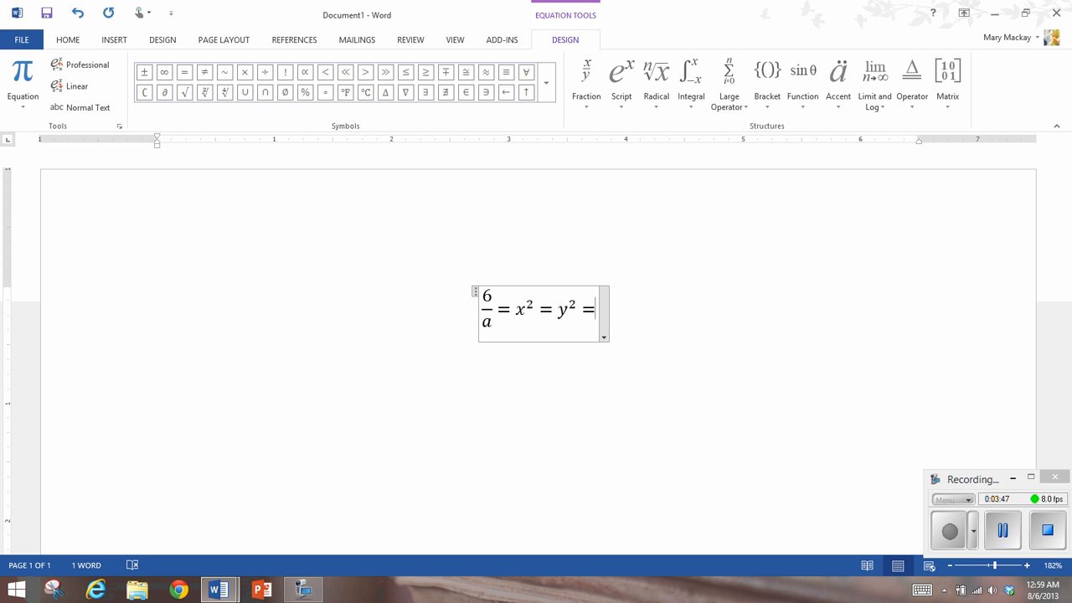
# - Add u raised to the grouped exponent (a+b), convert it to a superscript, and follow it with an equals sign
pyautogui.write('u^(')
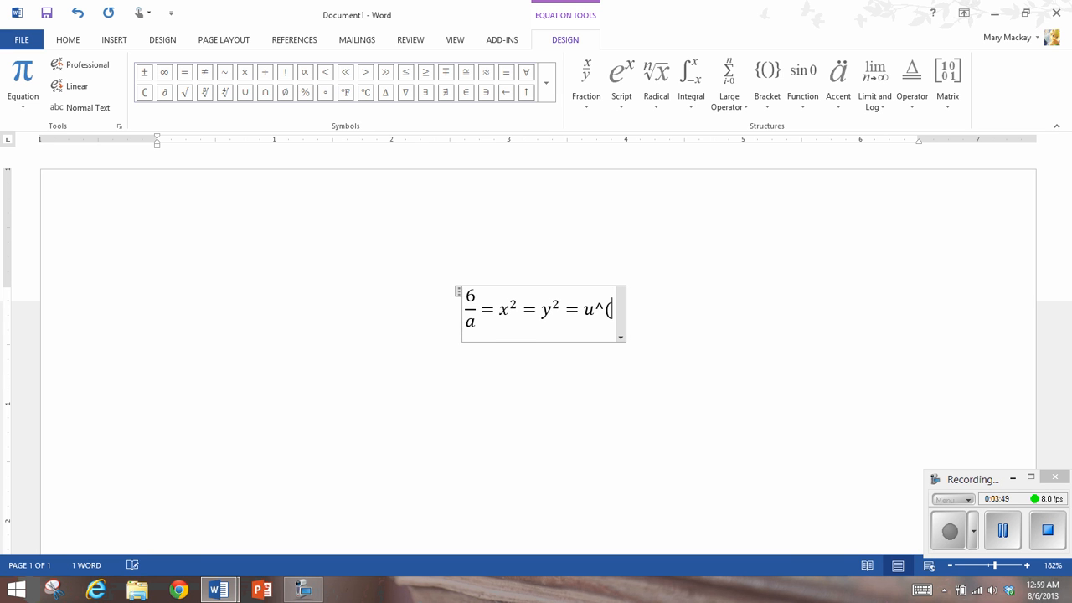
pyautogui.write('a+b)')
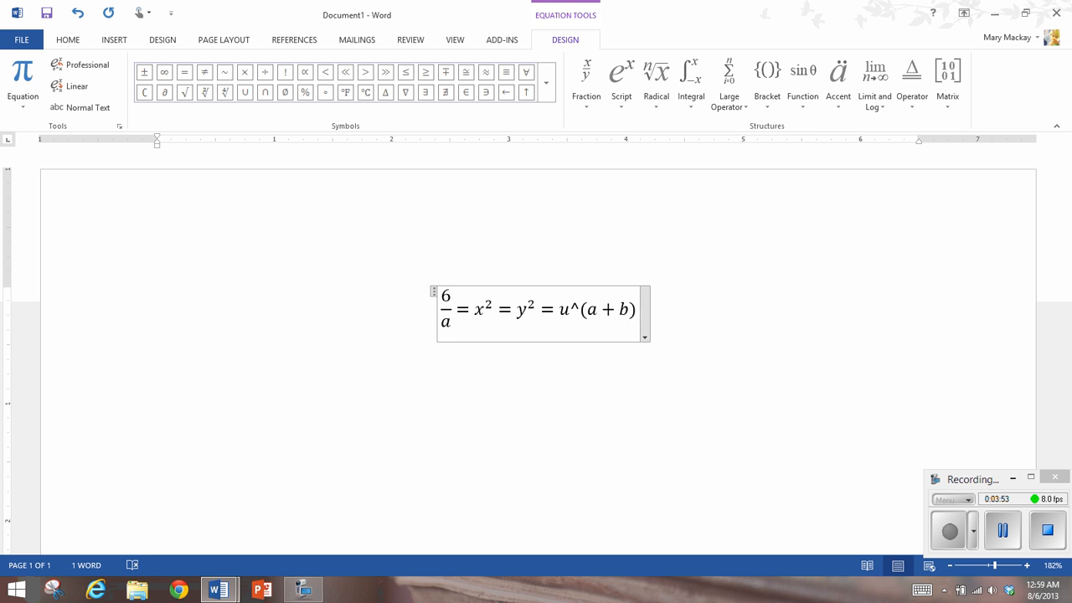
pyautogui.press('space')
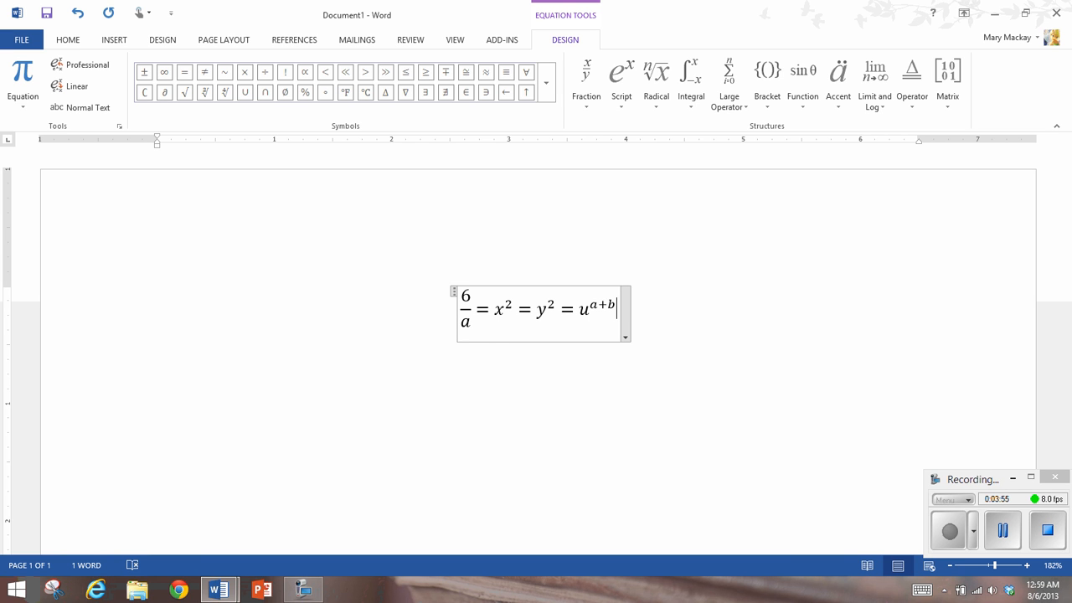
pyautogui.write('= ')
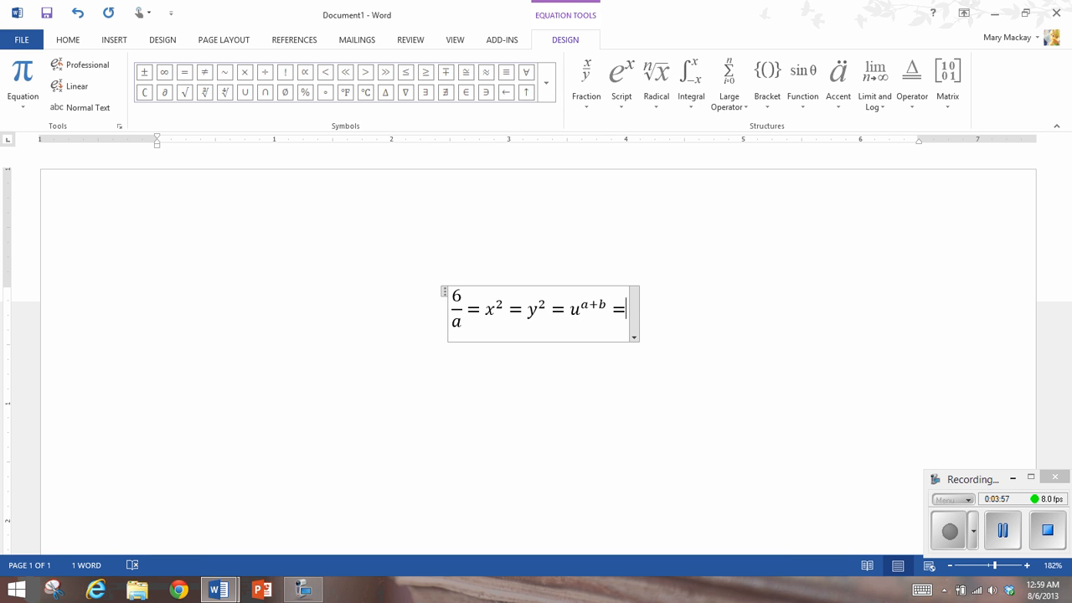
# - Add a second u with an empty superscript placeholder and fill the placeholder with a+b
pyautogui.write('u^')
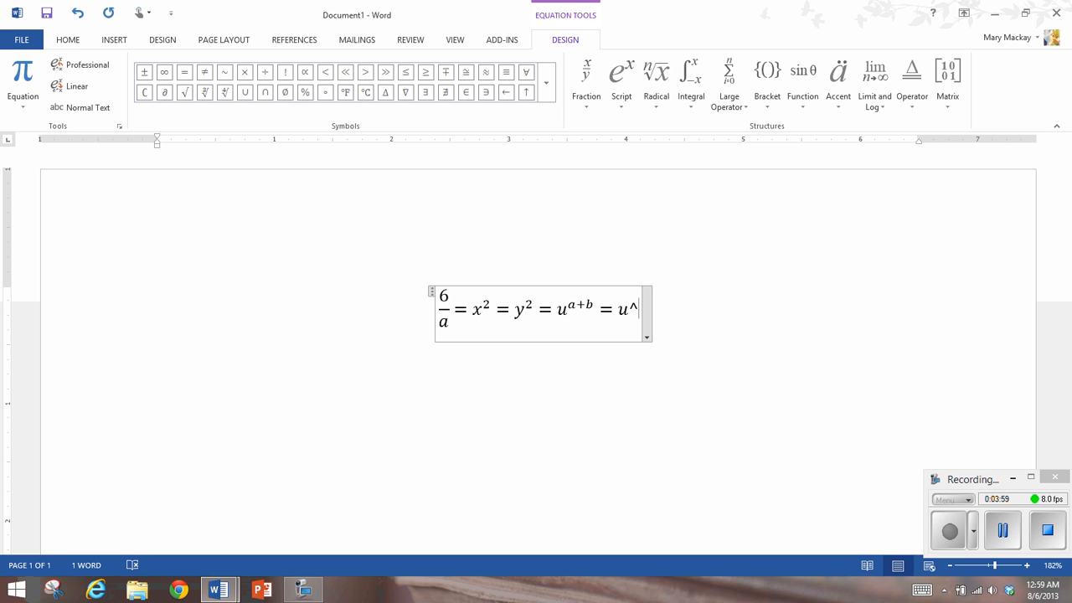
pyautogui.press('space')
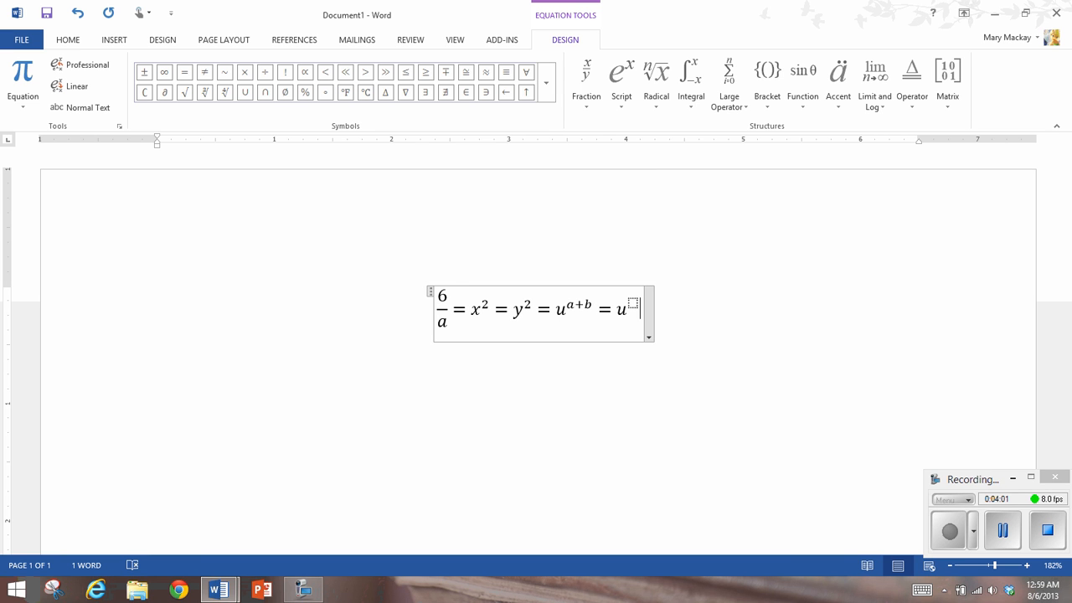
pyautogui.write('a+b')
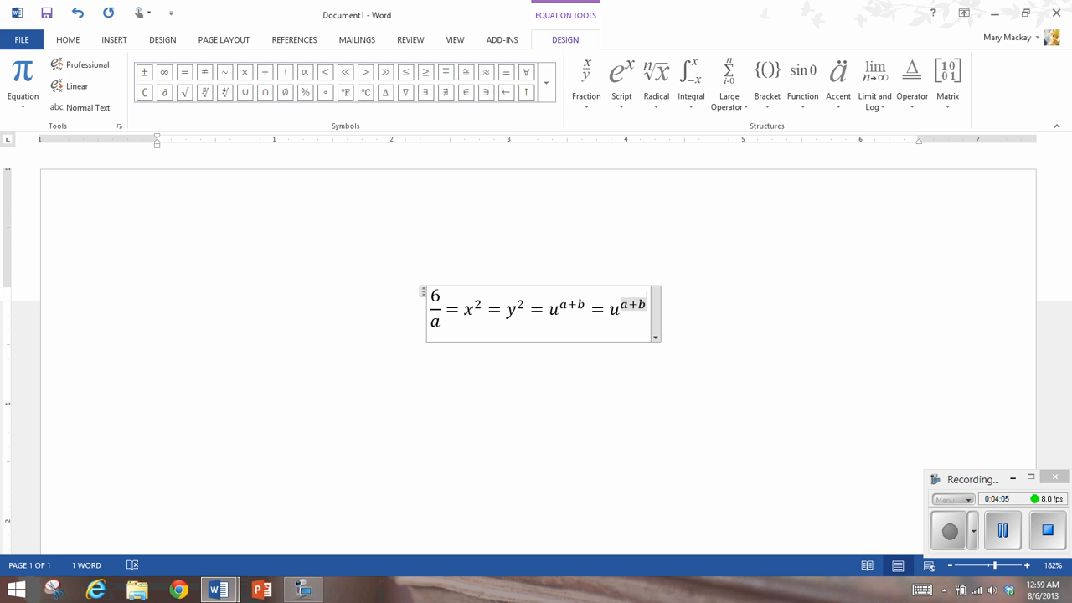
pyautogui.press('Right')
pyautogui.click(656, 80)
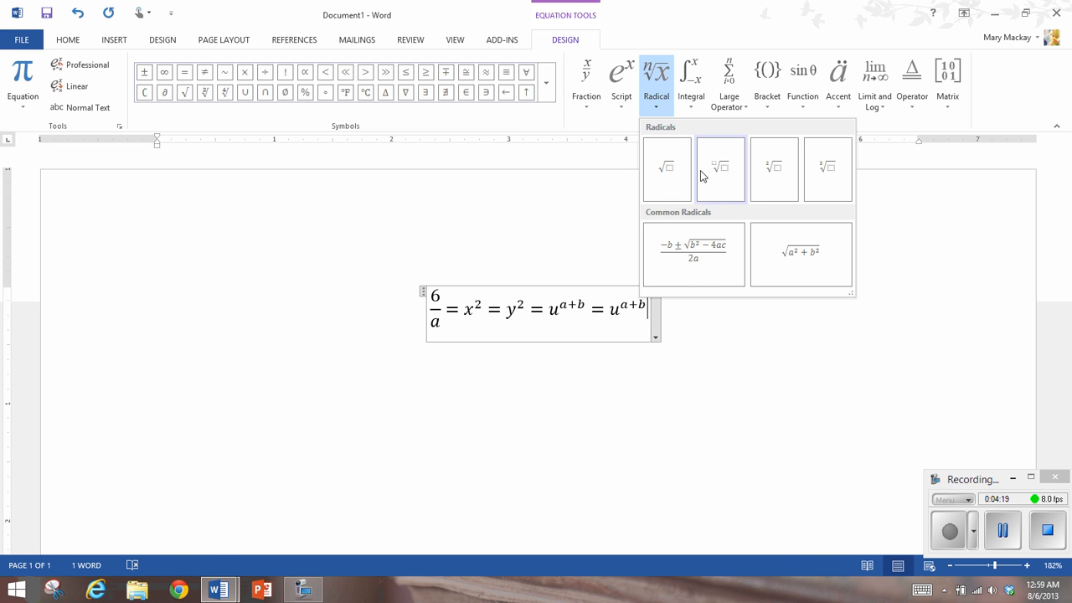
pyautogui.click(621, 107)
pyautogui.click(285, 244)
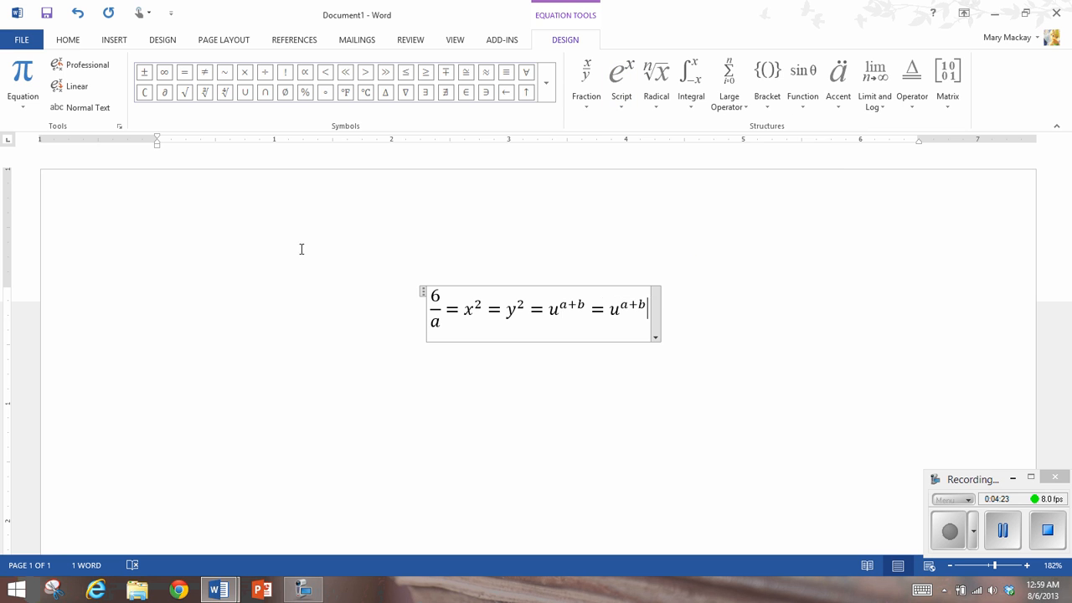
# - Add an equals sign and a square root made with \sqrt, with the word "thing" under the radical
pyautogui.press('Right')
pyautogui.write('=\\')
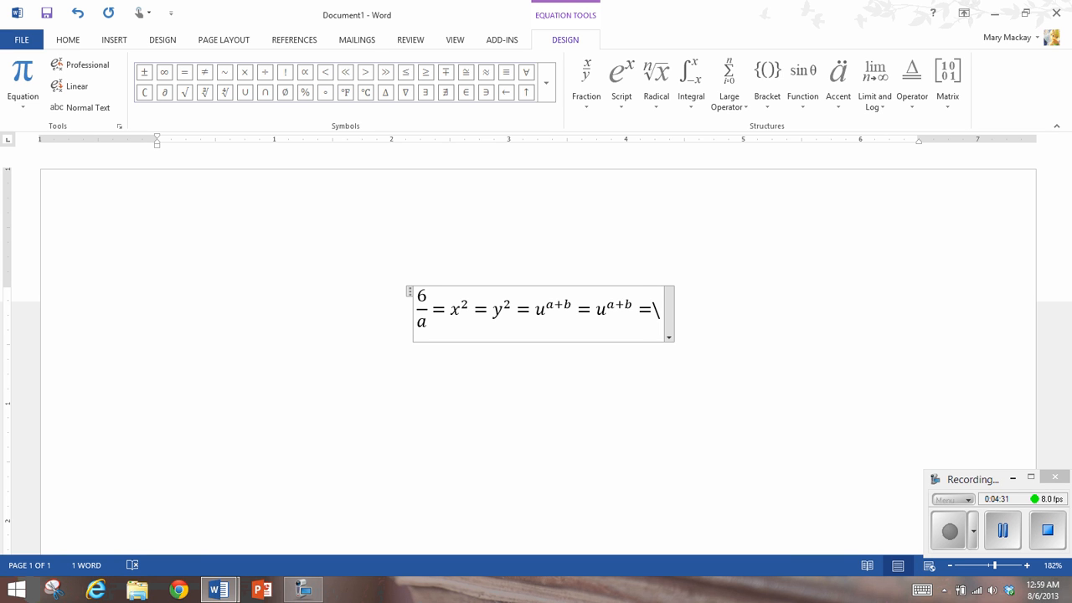
pyautogui.write('sqrt')
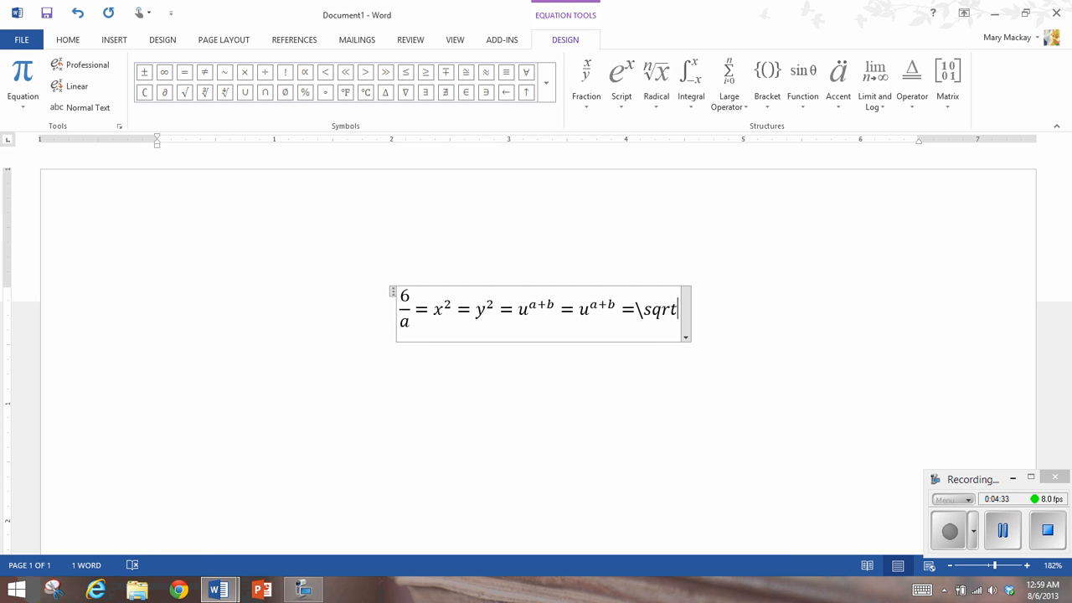
pyautogui.press('space')
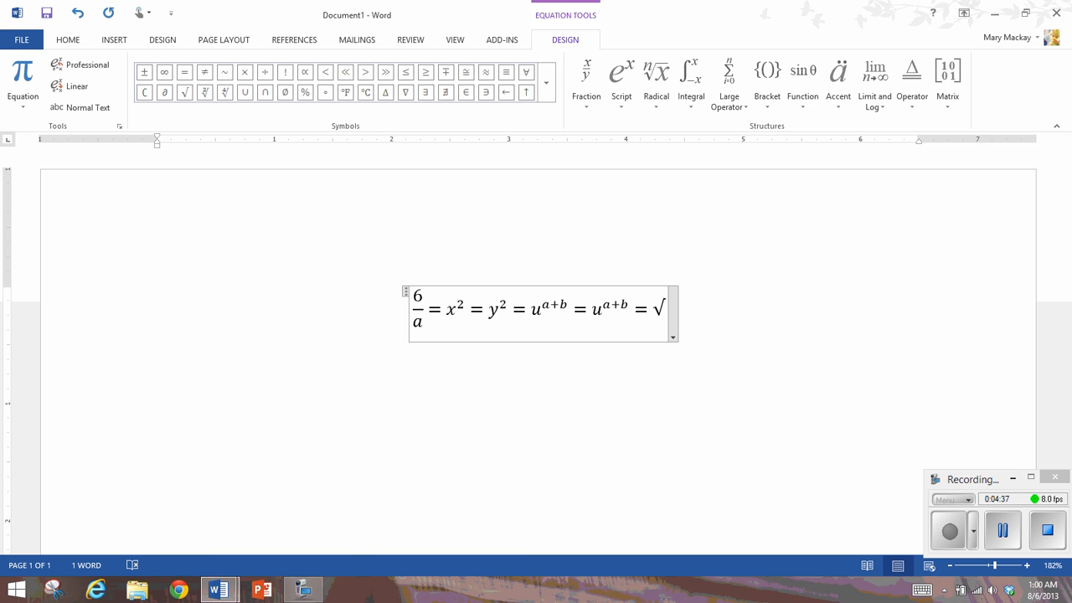
pyautogui.write('thing')
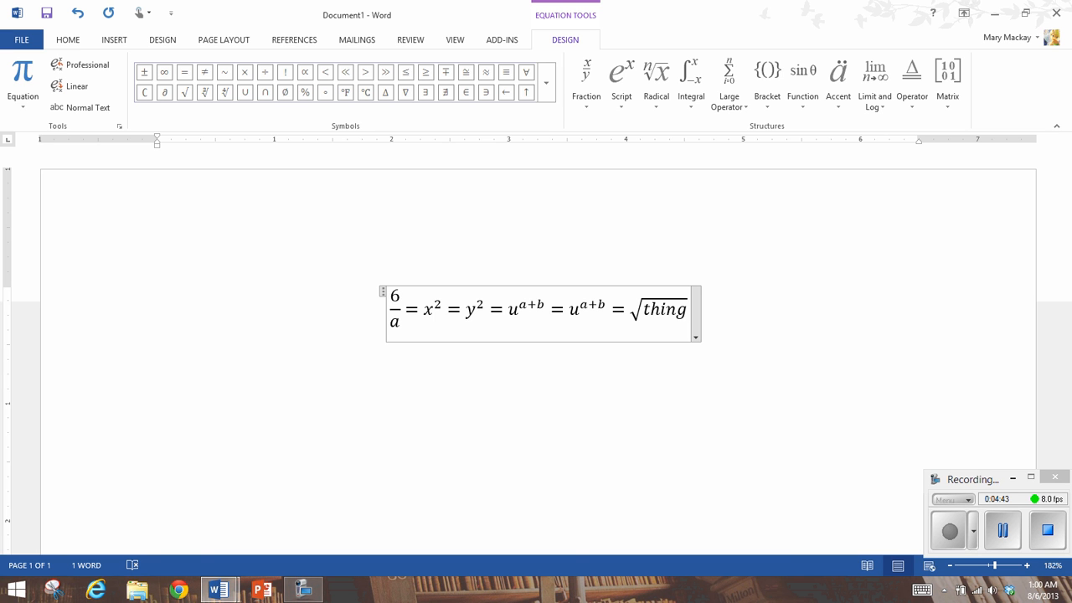
# - Leave the radical and continue the equation with an equals sign, the square root of 5 made with \sqrt, and + 39
pyautogui.press('Right')
pyautogui.write('=\\sqrt')
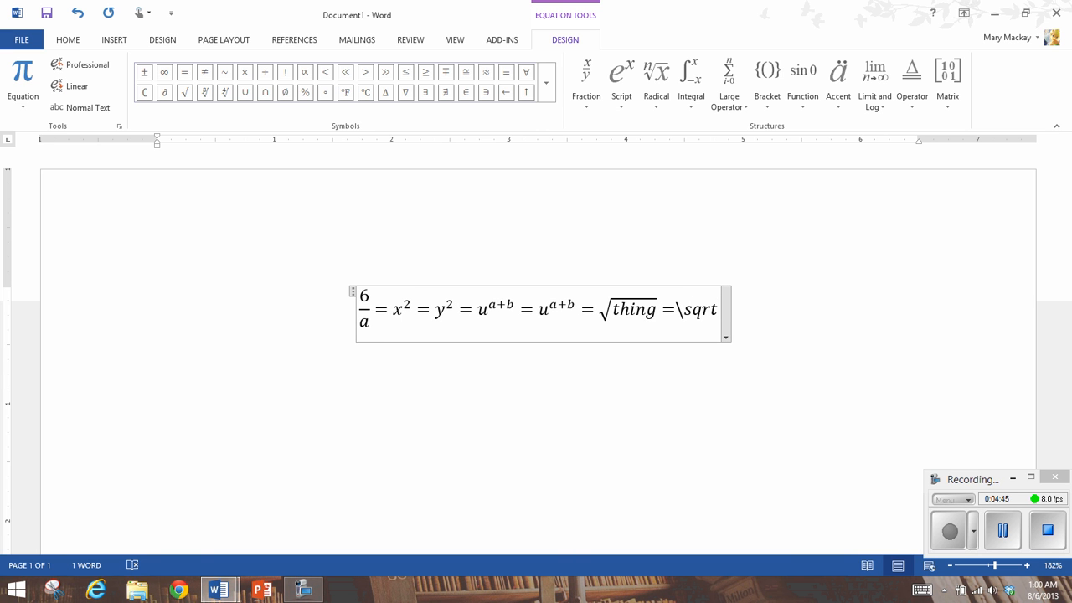
pyautogui.press('space')
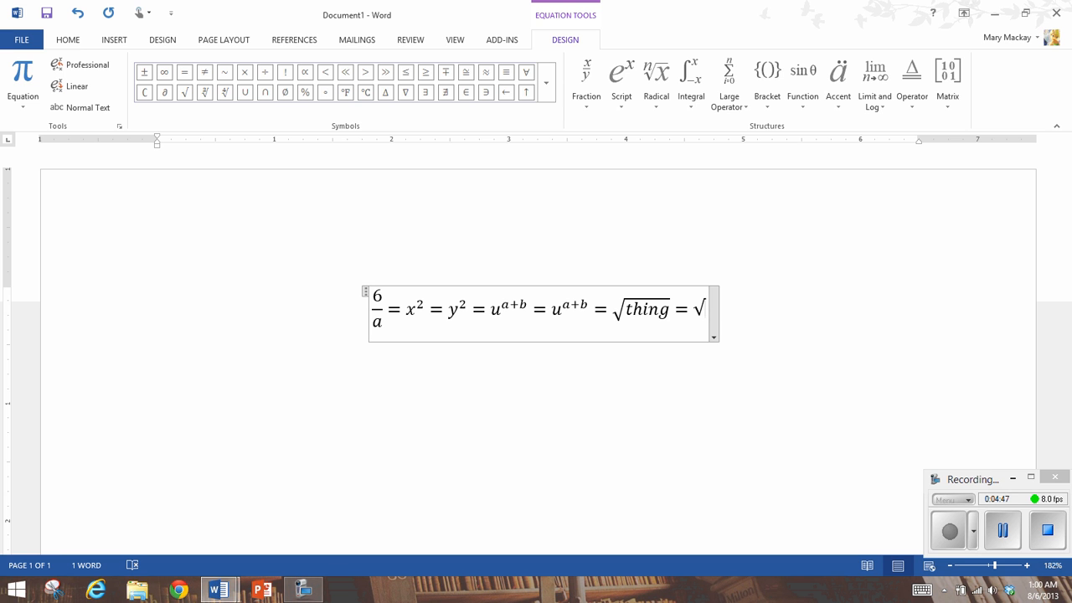
pyautogui.write('5 ')
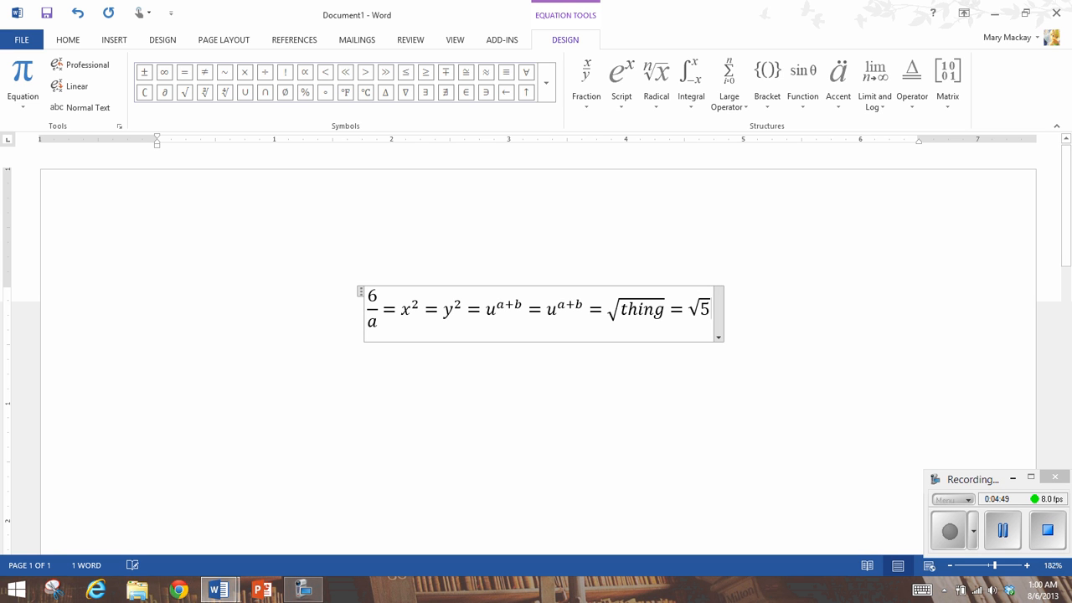
pyautogui.write('+ 39')
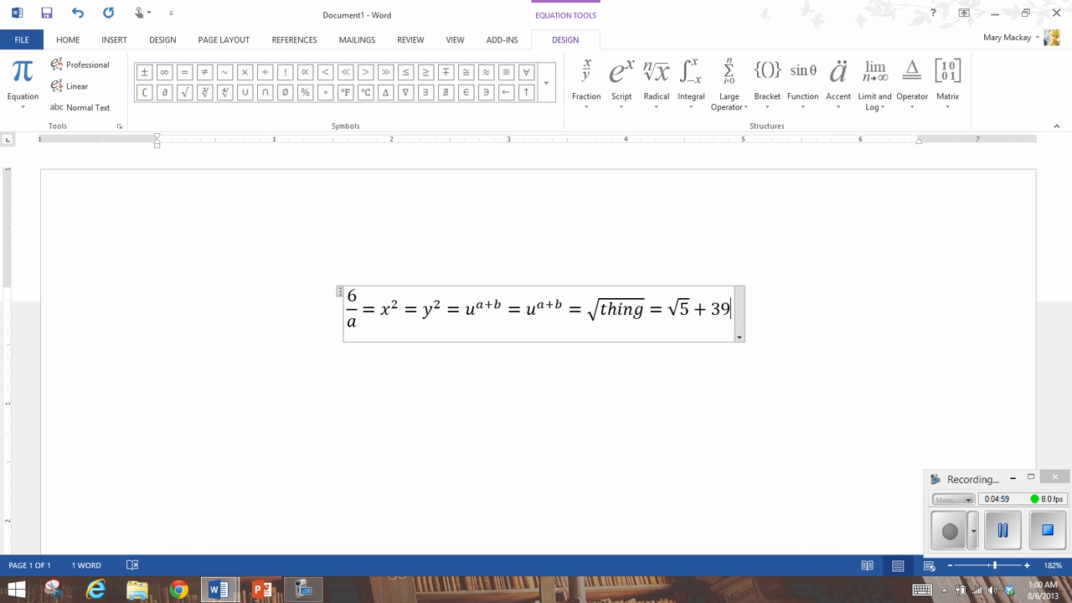
# - Add an equals sign and an integral of xdx made with \int, with limits 5 and 7, followed by another equals sign
pyautogui.click(691, 79)
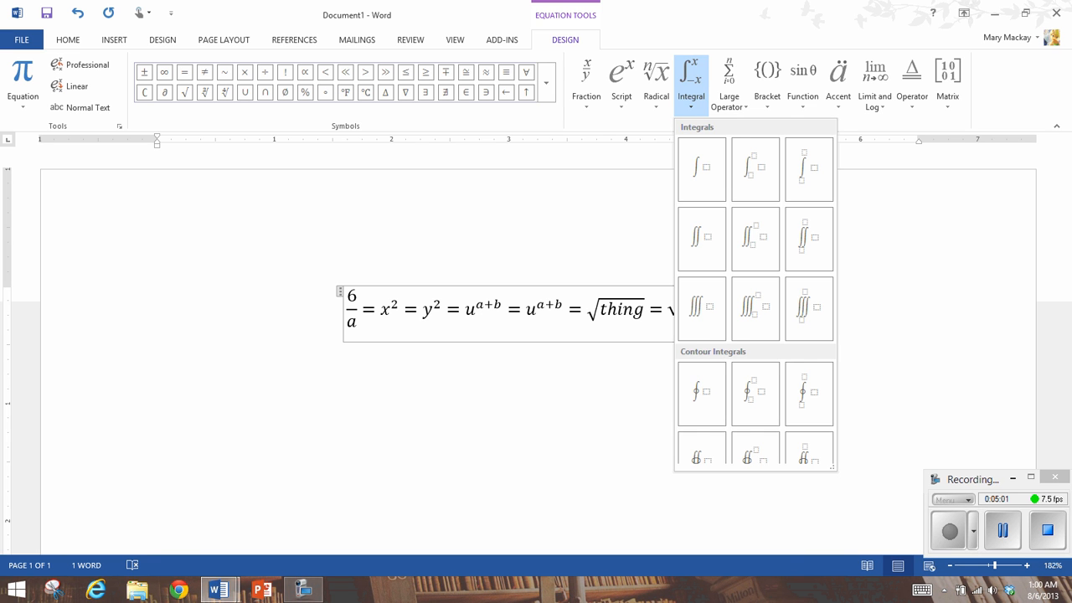
pyautogui.press('Escape')
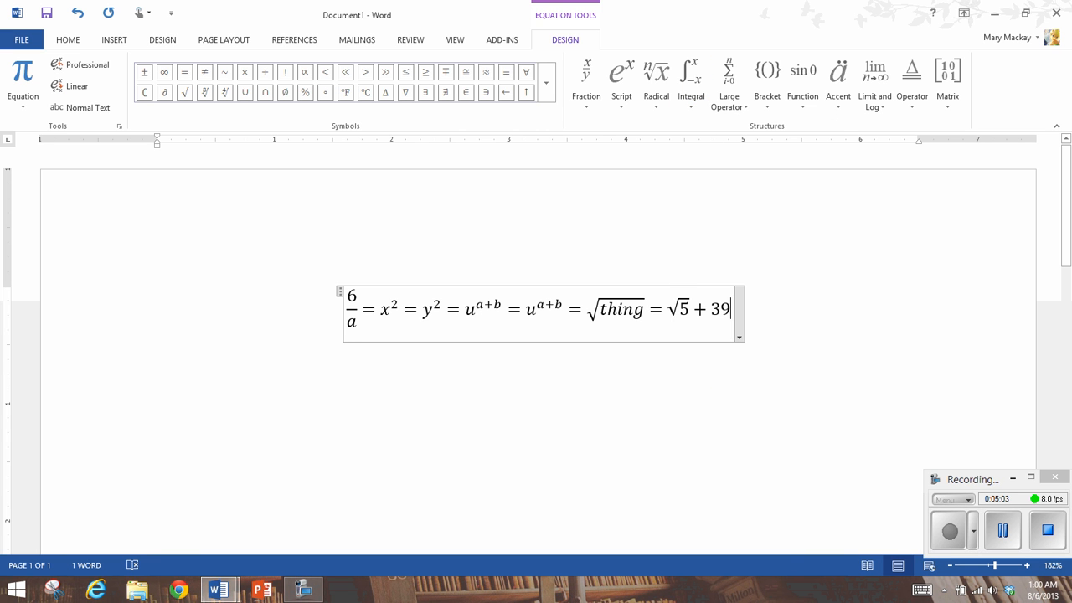
pyautogui.write('=\\')
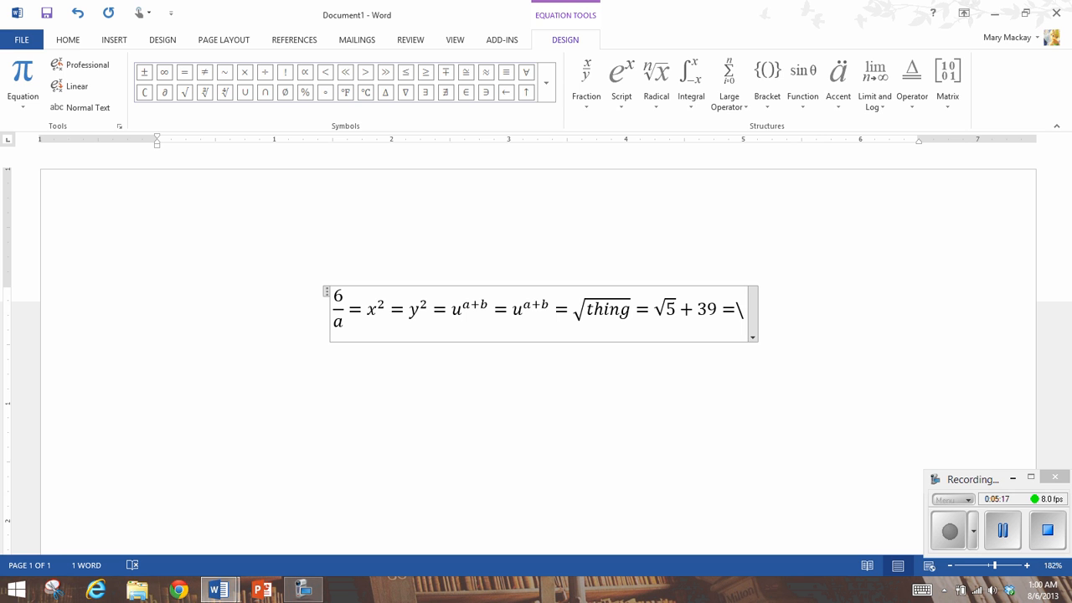
pyautogui.write('int')
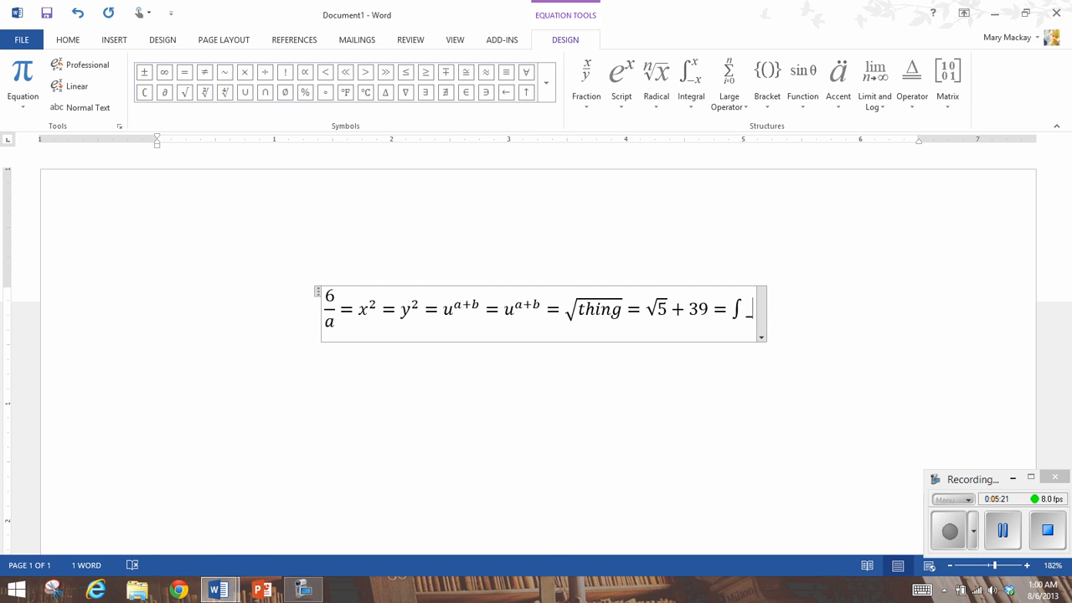
pyautogui.write(' _5^')
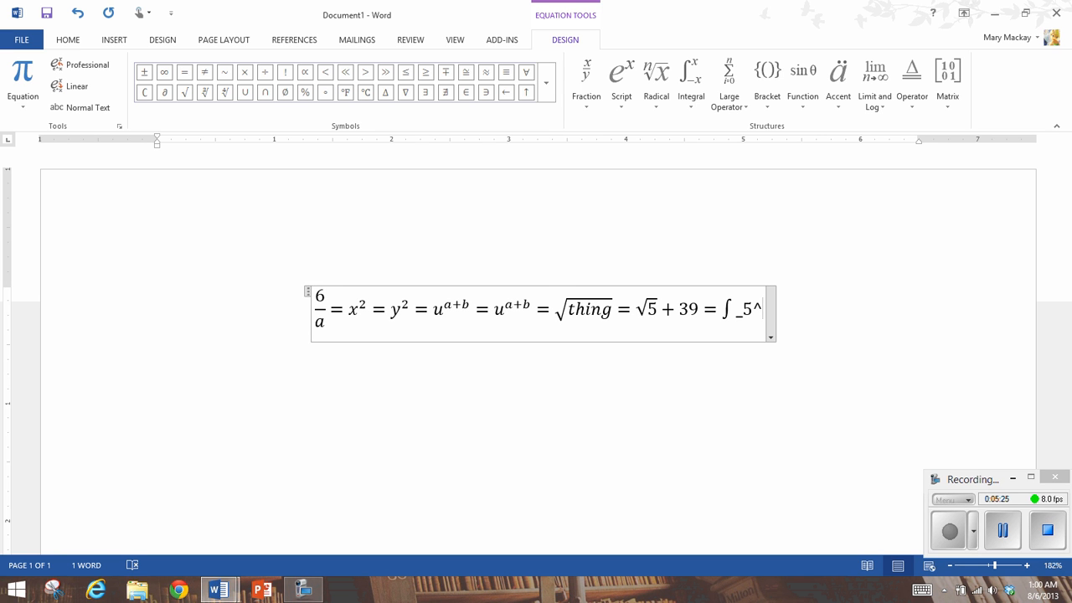
pyautogui.write('7')
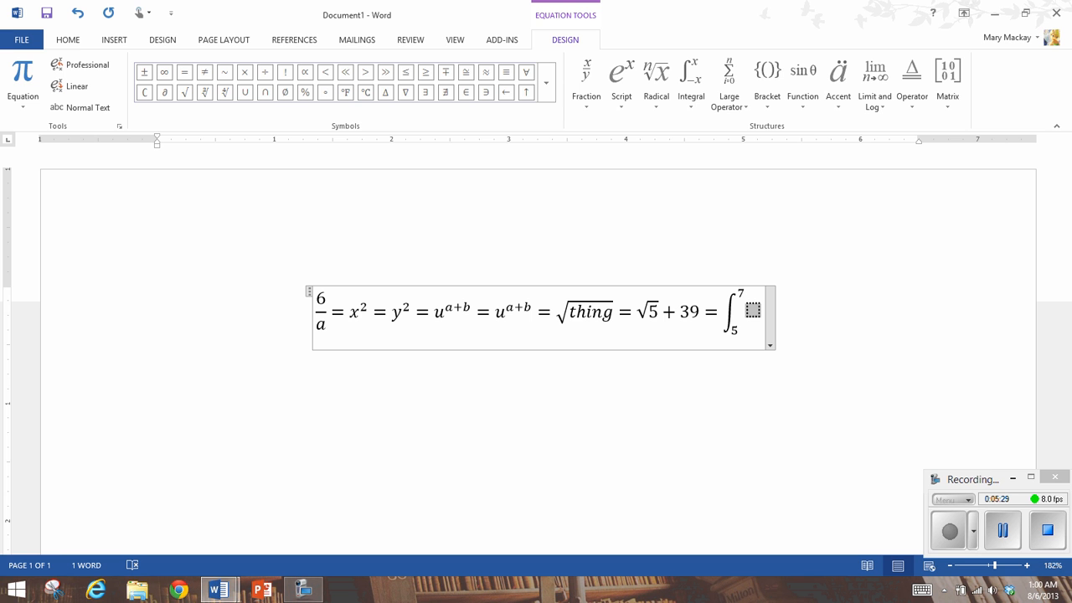
pyautogui.write(' xdx')
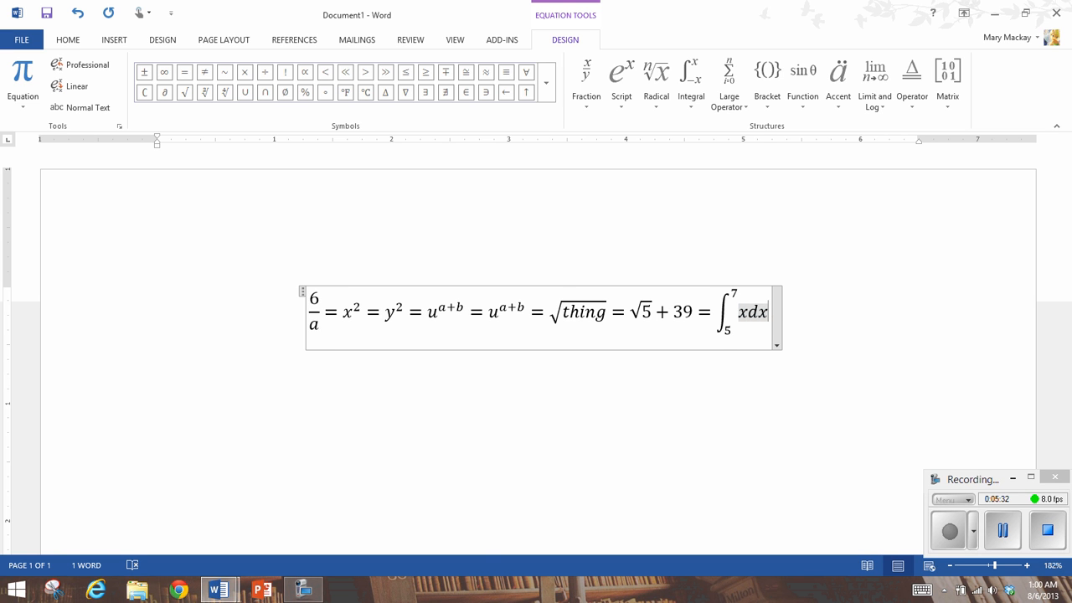
pyautogui.press('Right')
pyautogui.write('=')
pyautogui.click(691, 82)
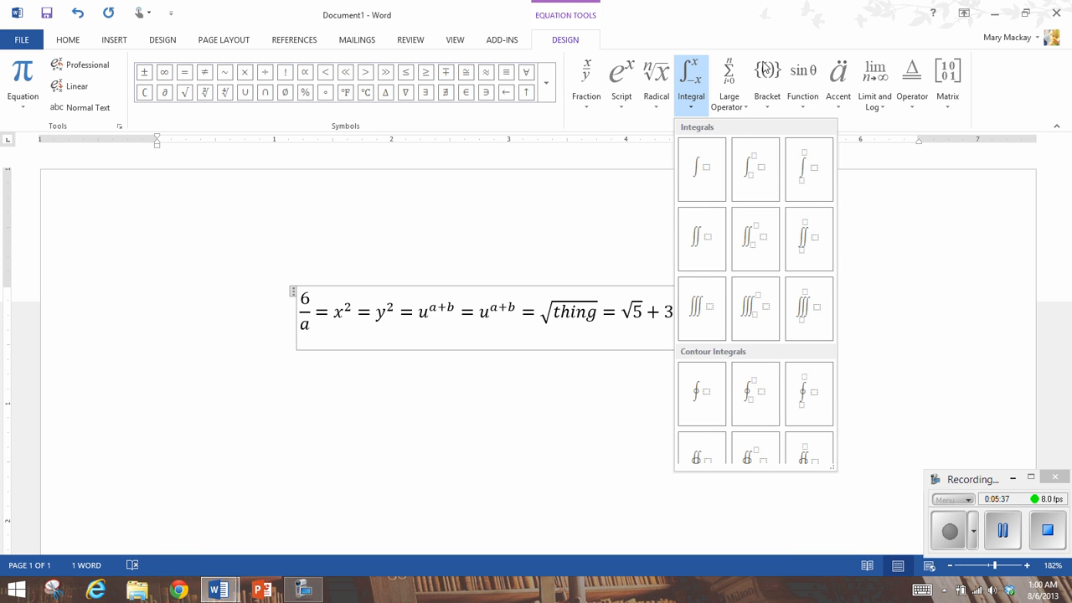
pyautogui.scroll(-3, 683, 239)
pyautogui.scroll(3, 704, 242)
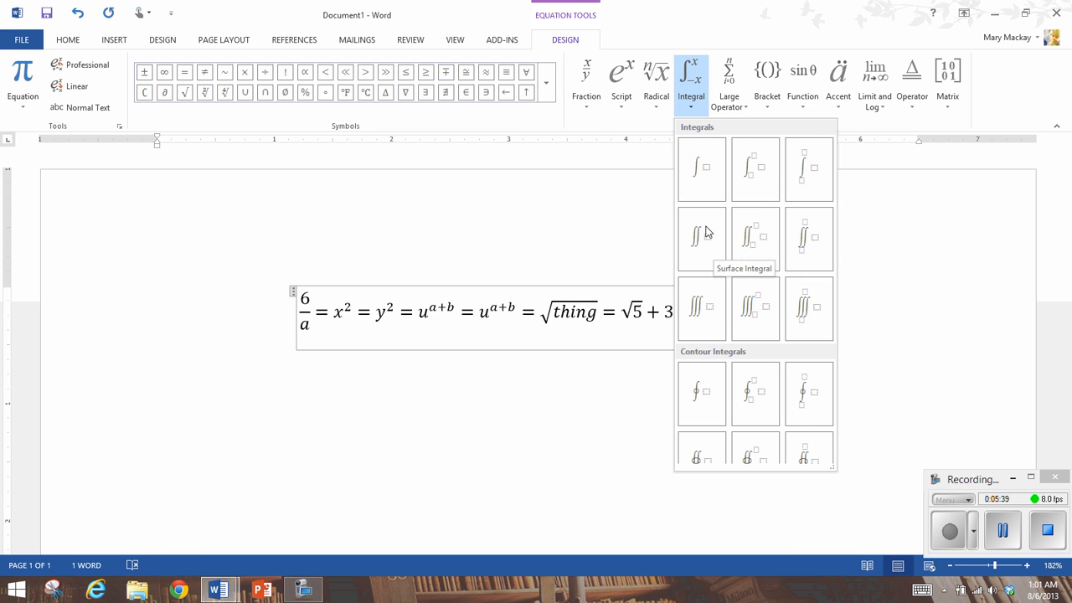
pyautogui.click(689, 92)
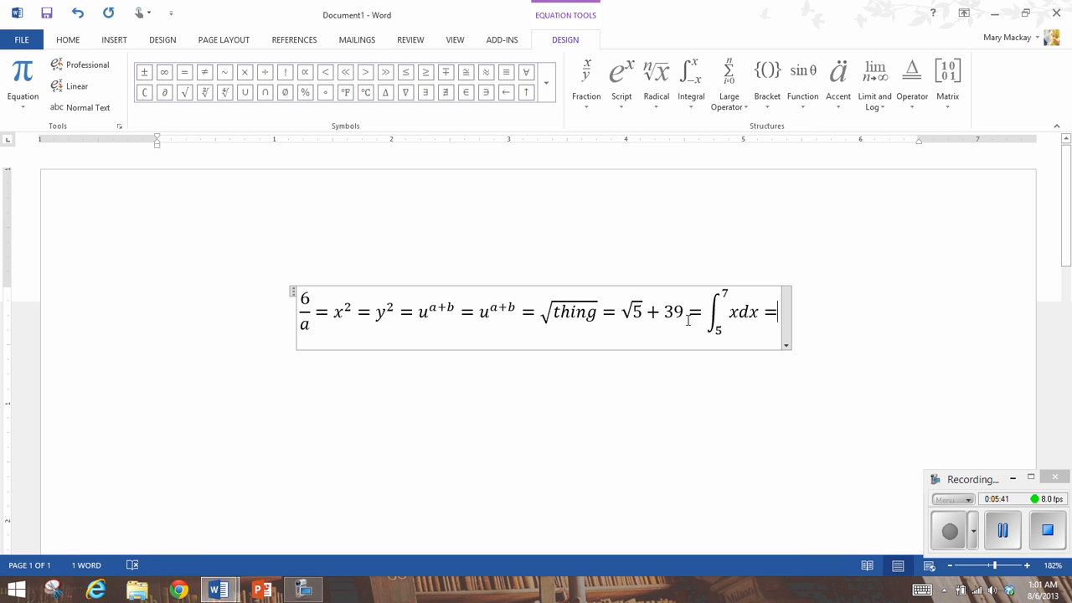
pyautogui.click(729, 84)
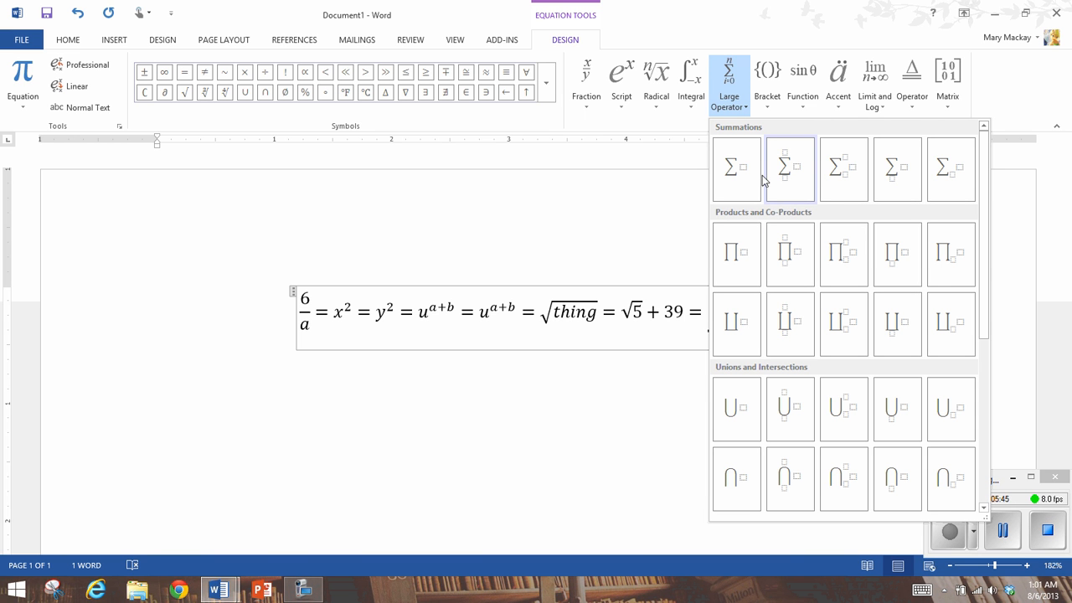
# - Insert a single opening curly bracket structure with an empty placeholder after the last equals sign
pyautogui.click(767, 83)
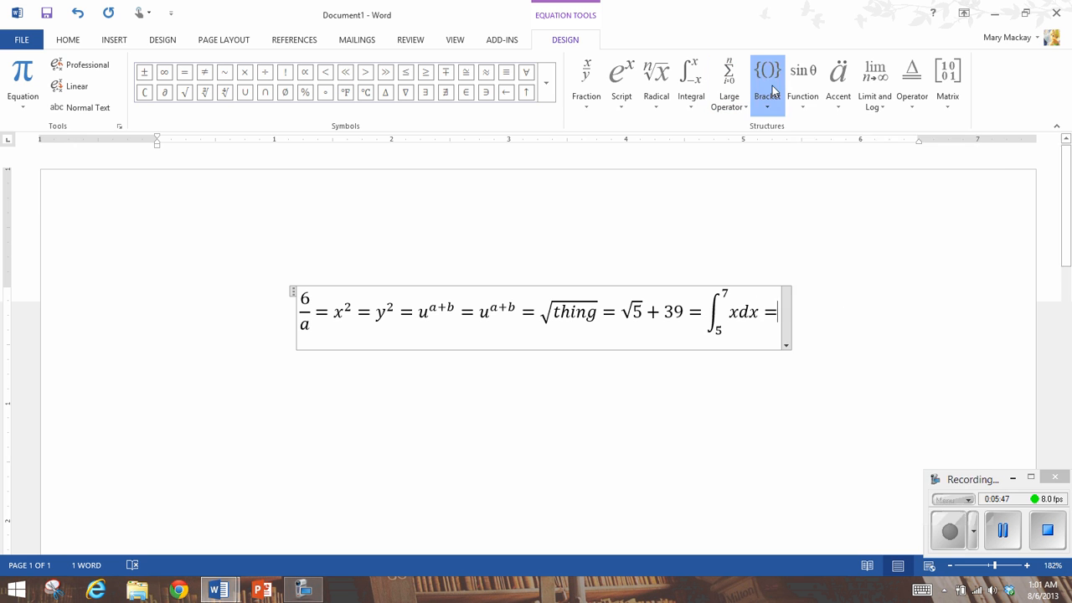
pyautogui.scroll(-3, 838, 394)
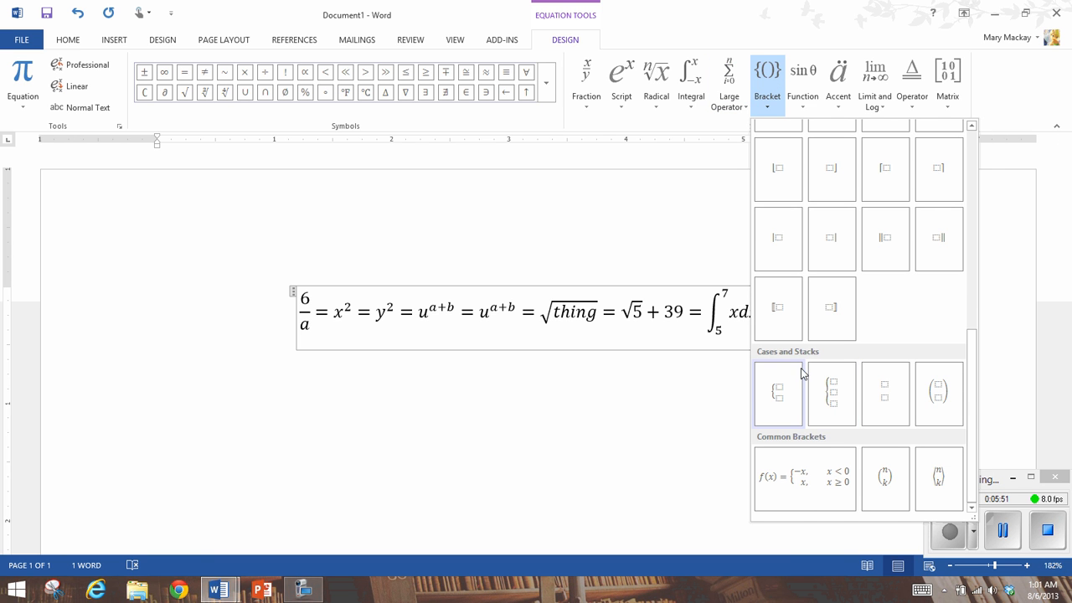
pyautogui.scroll(5, 802, 374)
pyautogui.scroll(-3, 805, 371)
pyautogui.scroll(3, 805, 372)
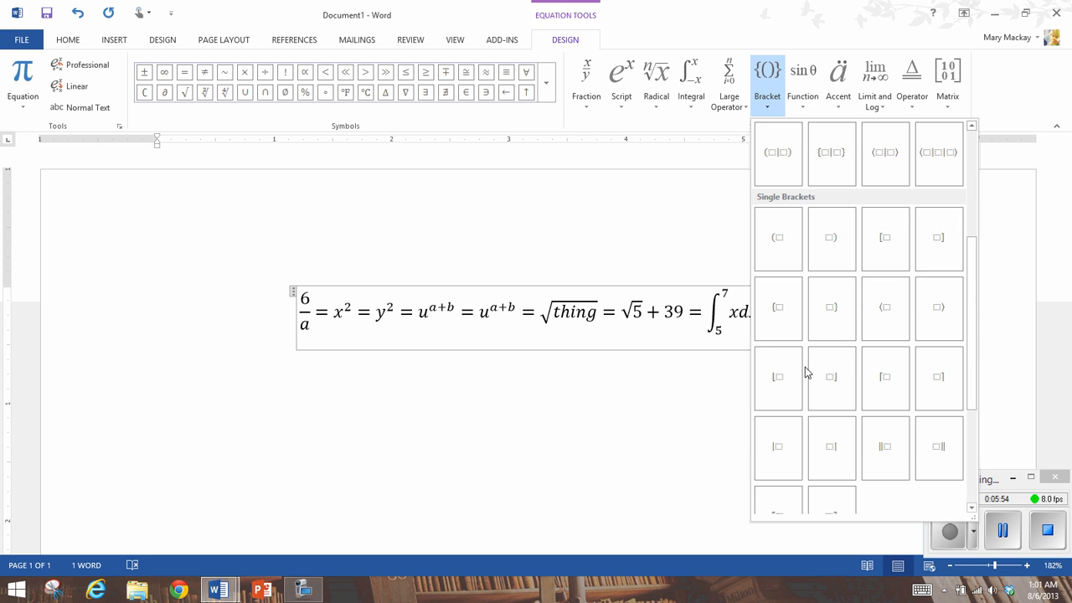
pyautogui.click(778, 308)
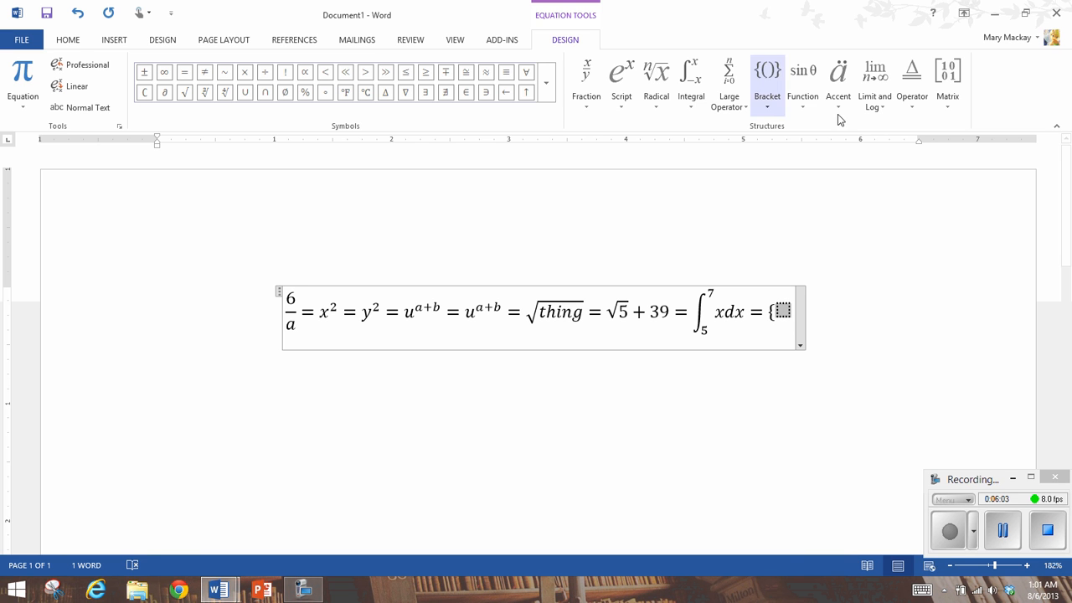
# - Insert an empty 2×2 matrix inside the curly bracket and fill its first row with "x + 2," and "x ≤ 3"
pyautogui.click(958, 64)
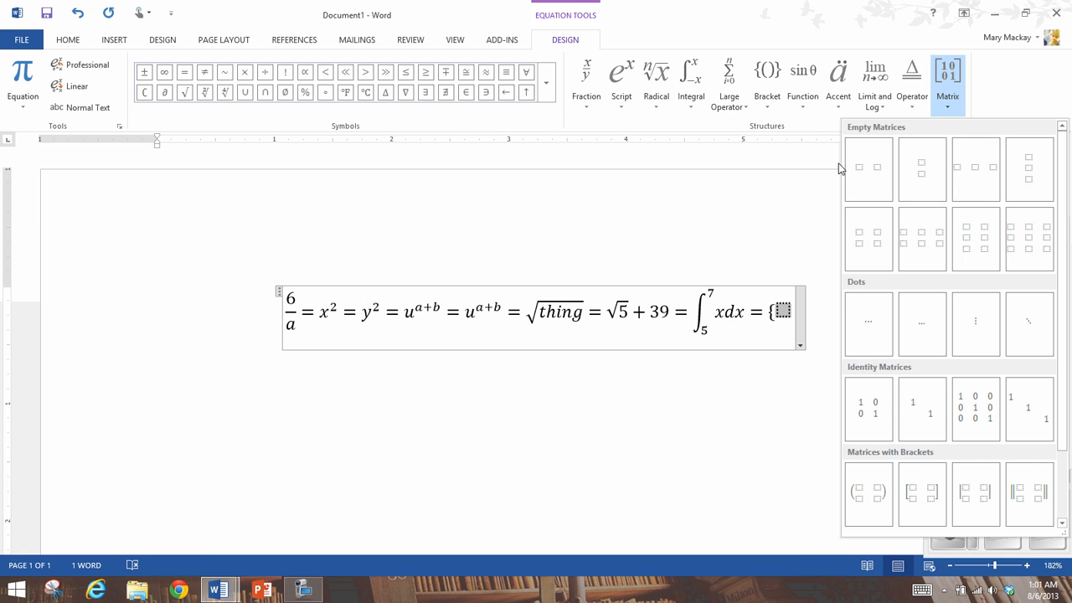
pyautogui.click(872, 237)
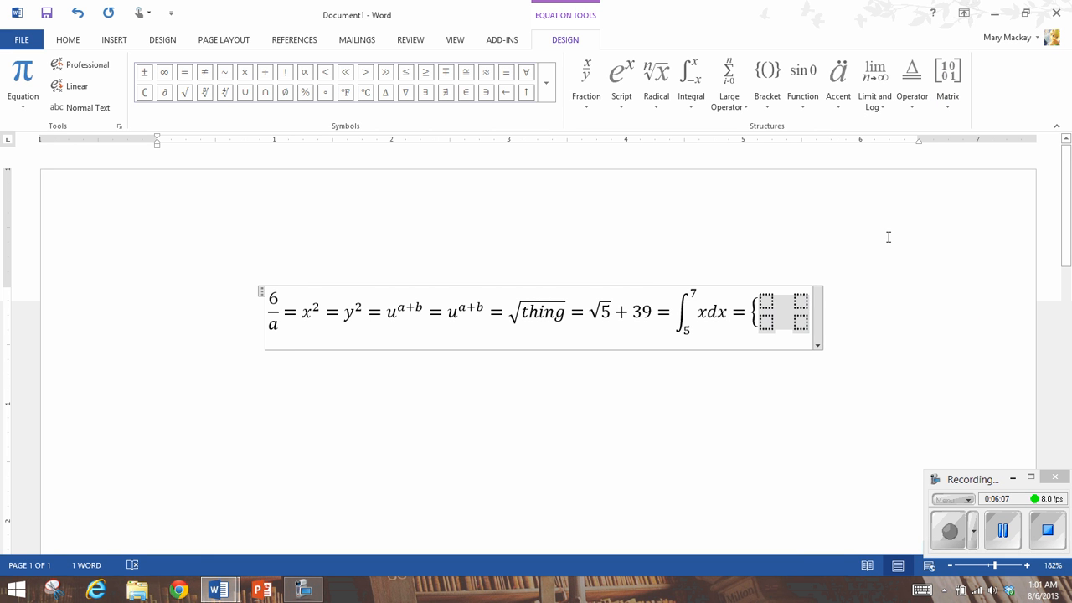
pyautogui.press('Left')
pyautogui.press('Left')
pyautogui.press('Up')
pyautogui.write('x')
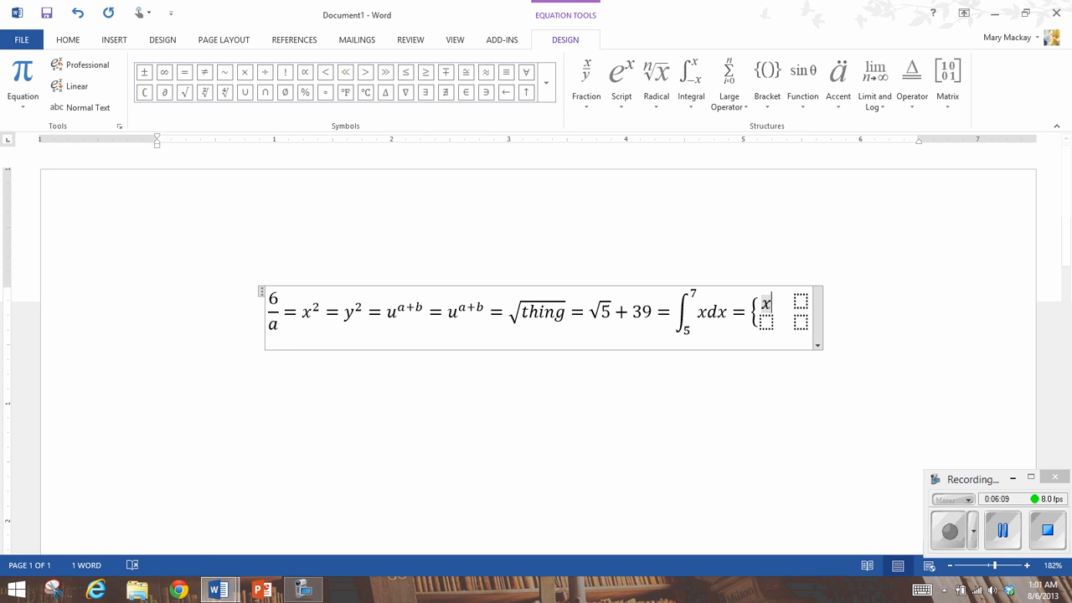
pyautogui.write(' + 2,')
pyautogui.press('Right')
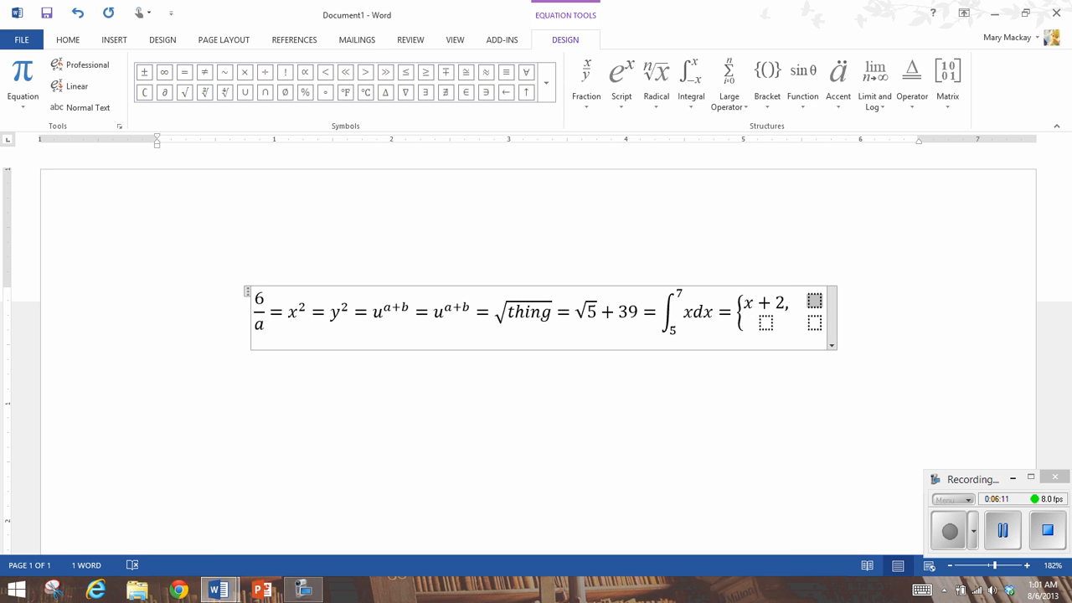
pyautogui.write('x<=3')
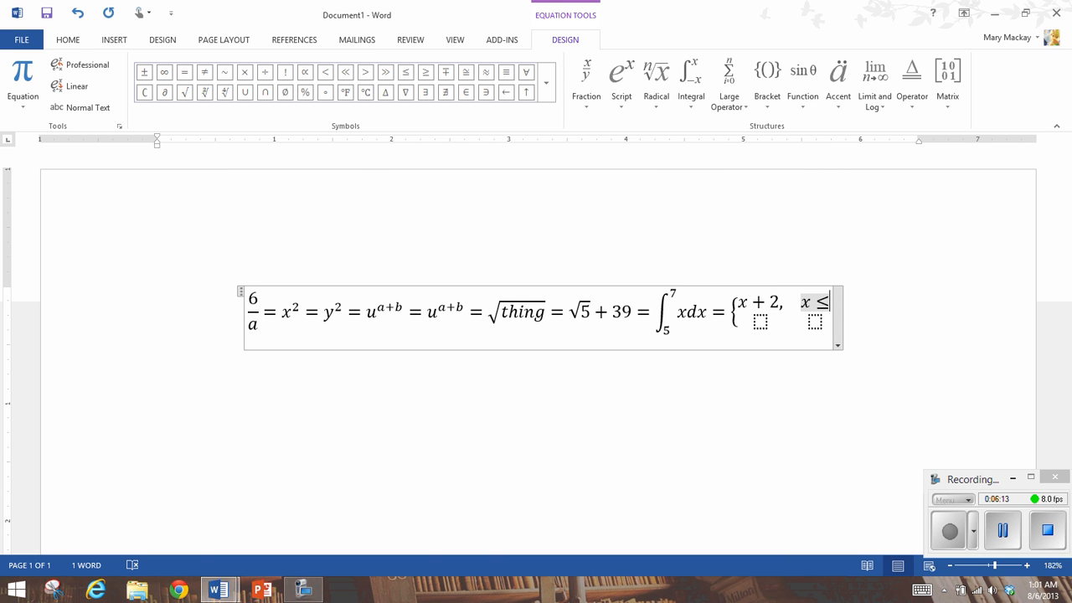
# - Fill the second row of the bracketed matrix with "x," and "x = 5"
pyautogui.press('Left')
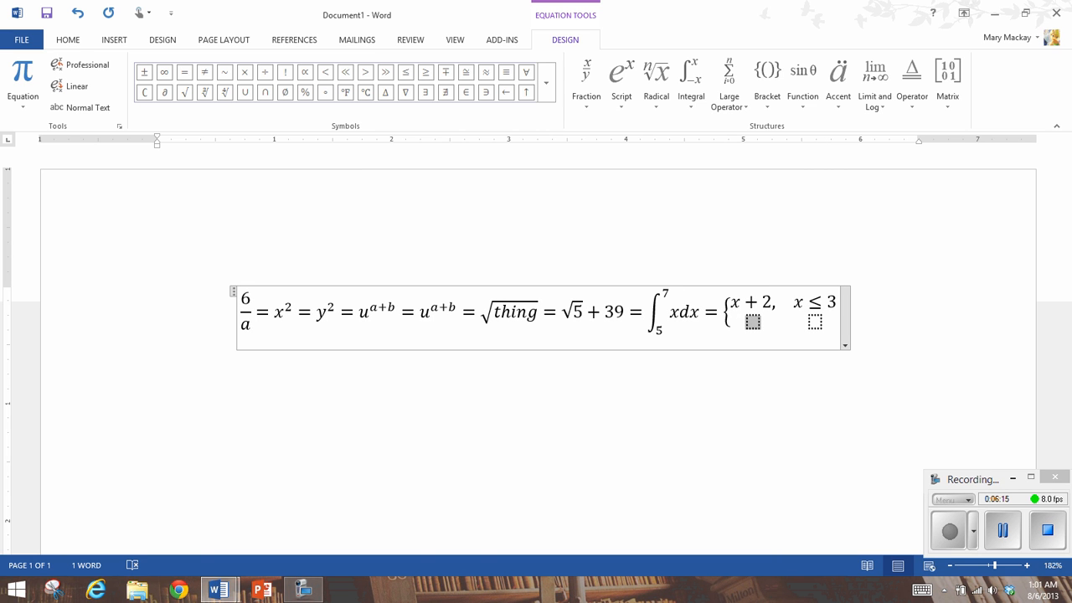
pyautogui.write('x,')
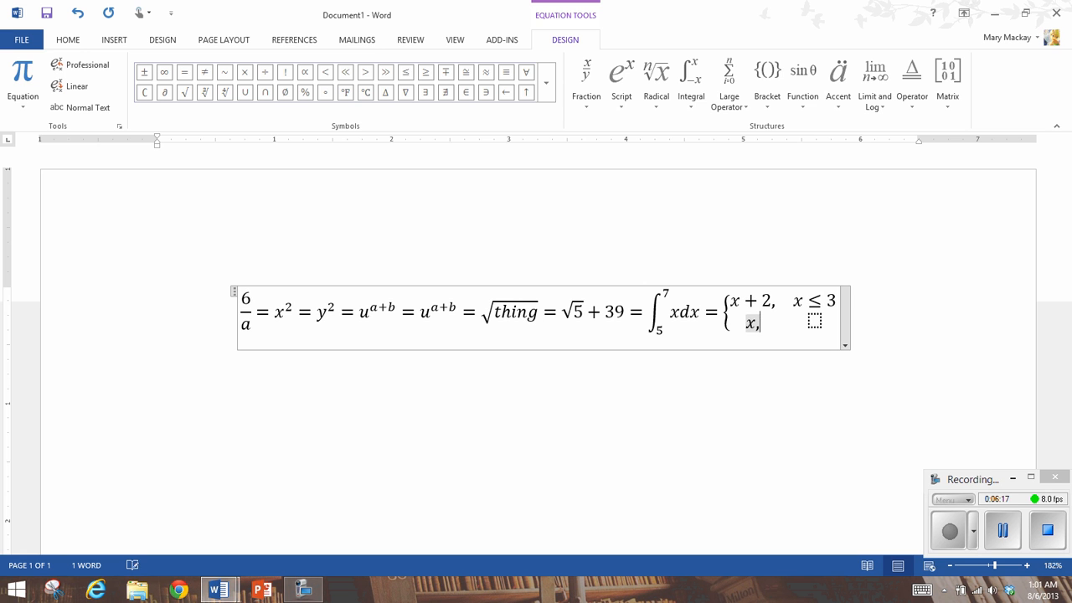
pyautogui.press('Right')
pyautogui.write('x=5')
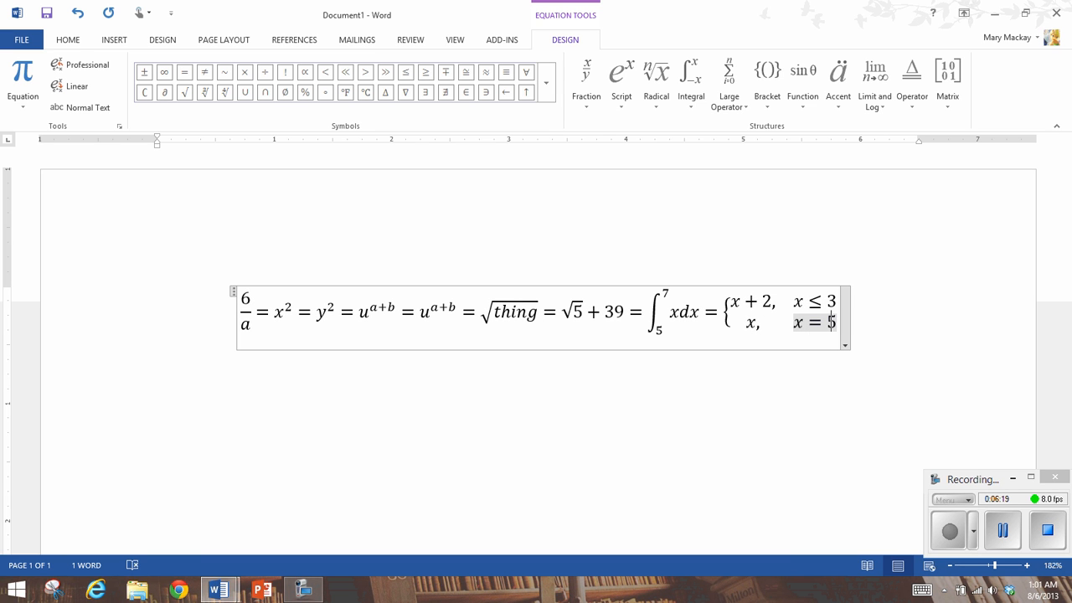
pyautogui.press('Right')
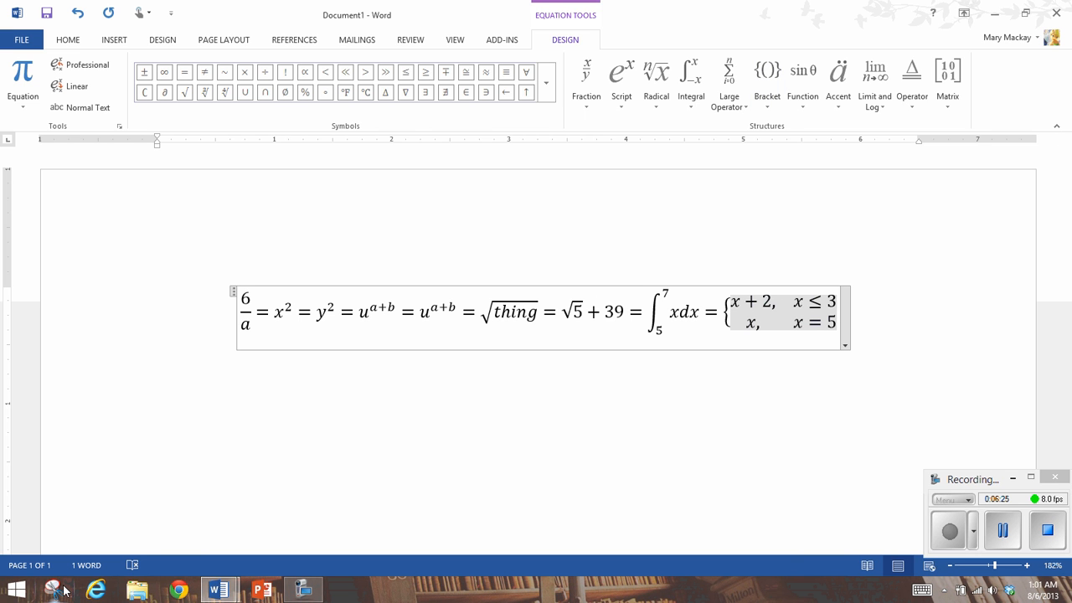
# - Leave the finished equation and start a new one below it with plain sin, θ made with \theta, and an equals sign
pyautogui.press('Right')
pyautogui.press('Return')
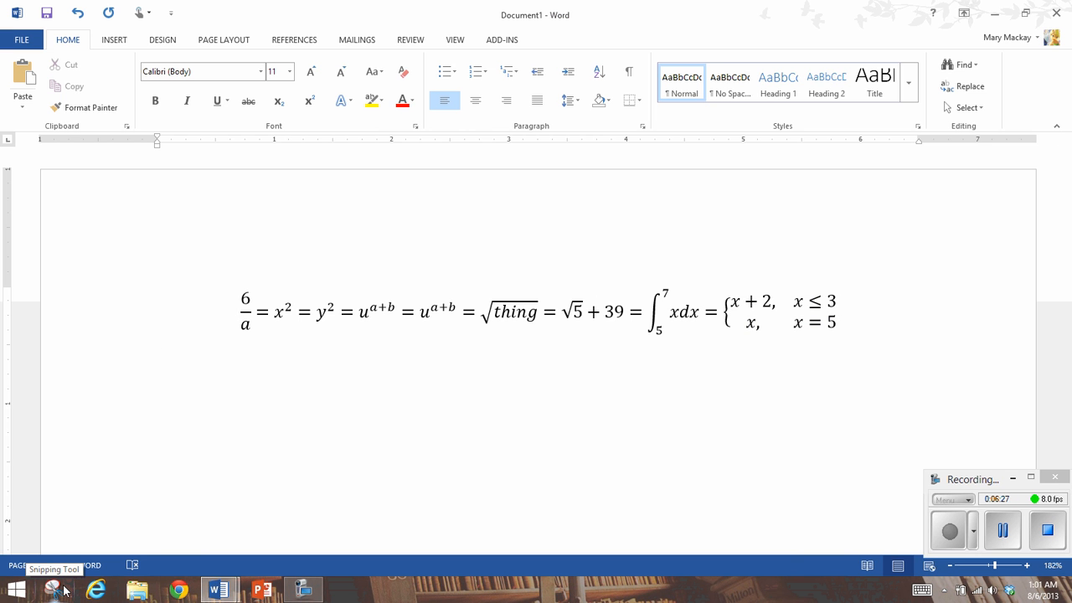
pyautogui.press('Return')
pyautogui.hotkey('alt', '=')
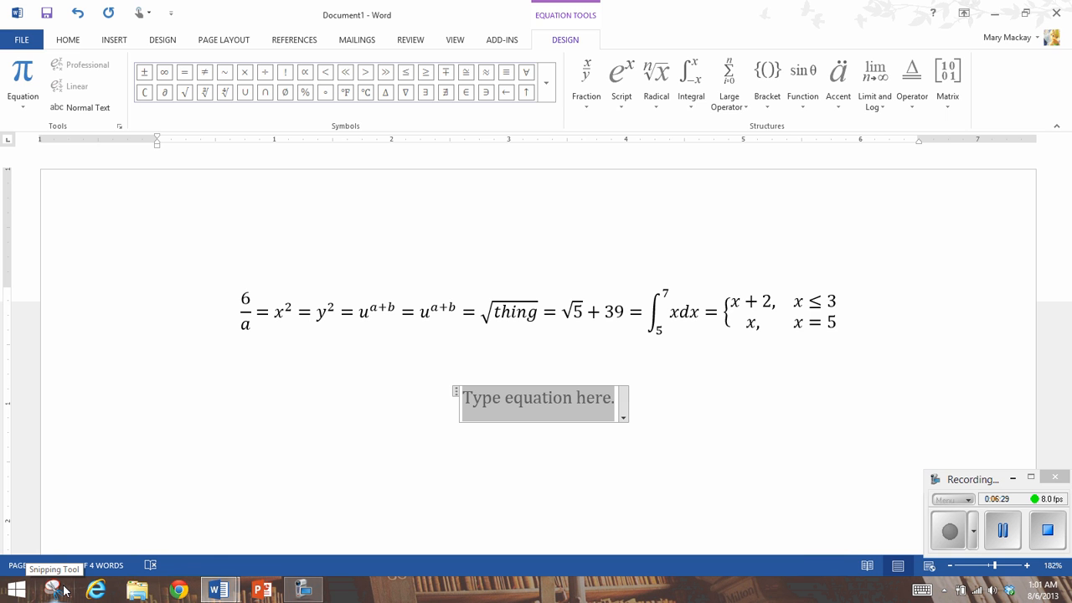
pyautogui.click(802, 79)
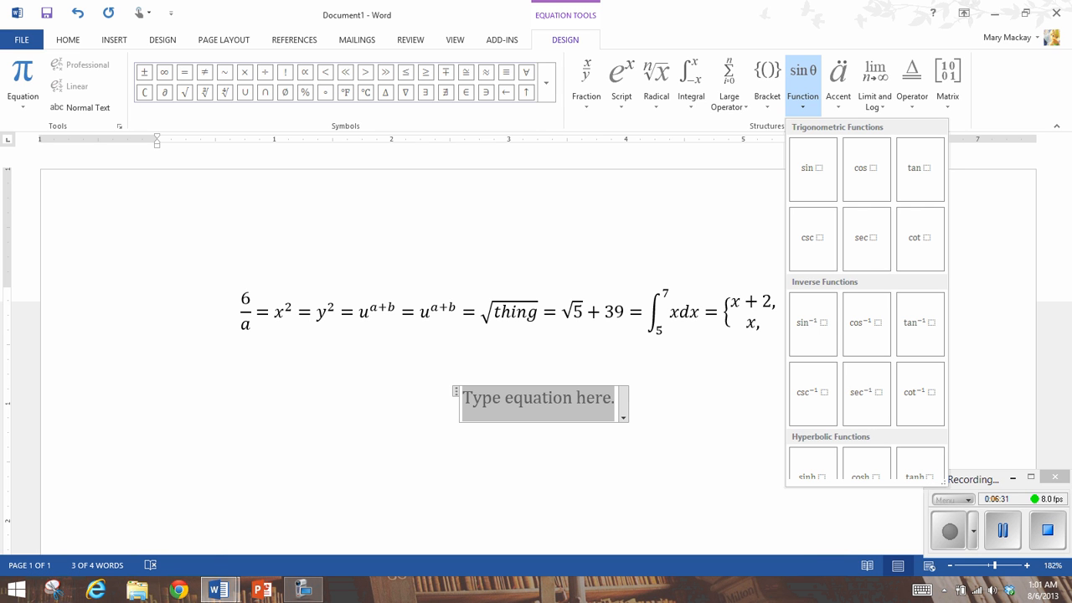
pyautogui.press('Escape')
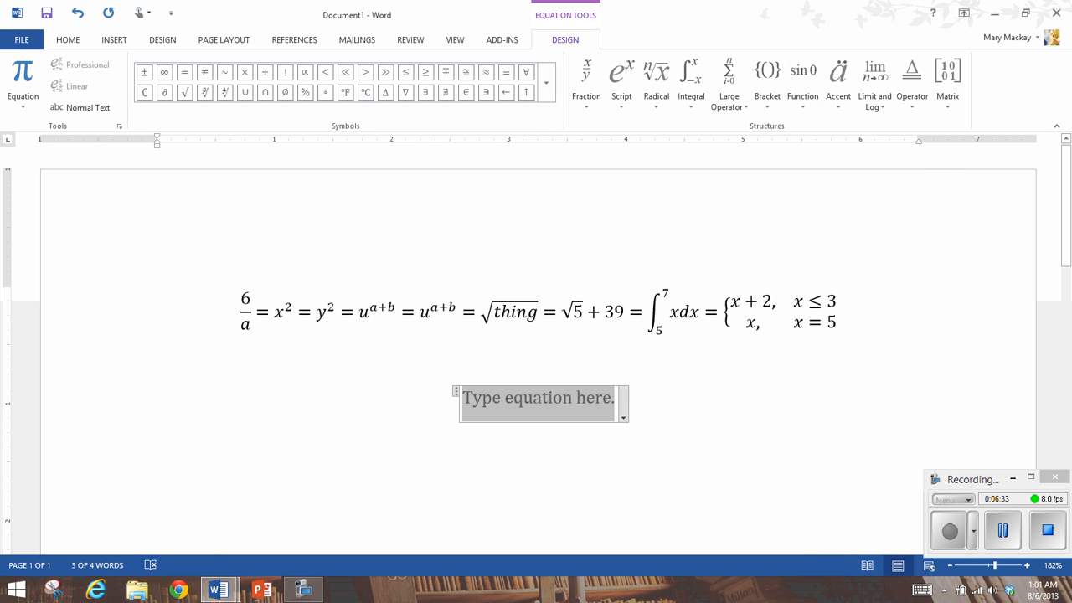
pyautogui.write('sin')
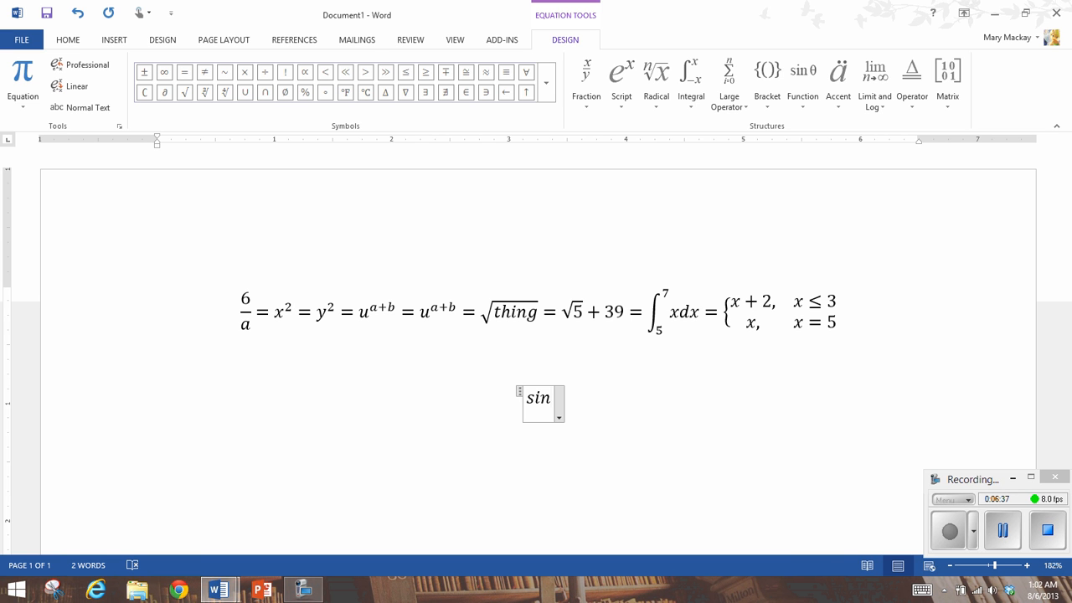
pyautogui.write('\\theta ')
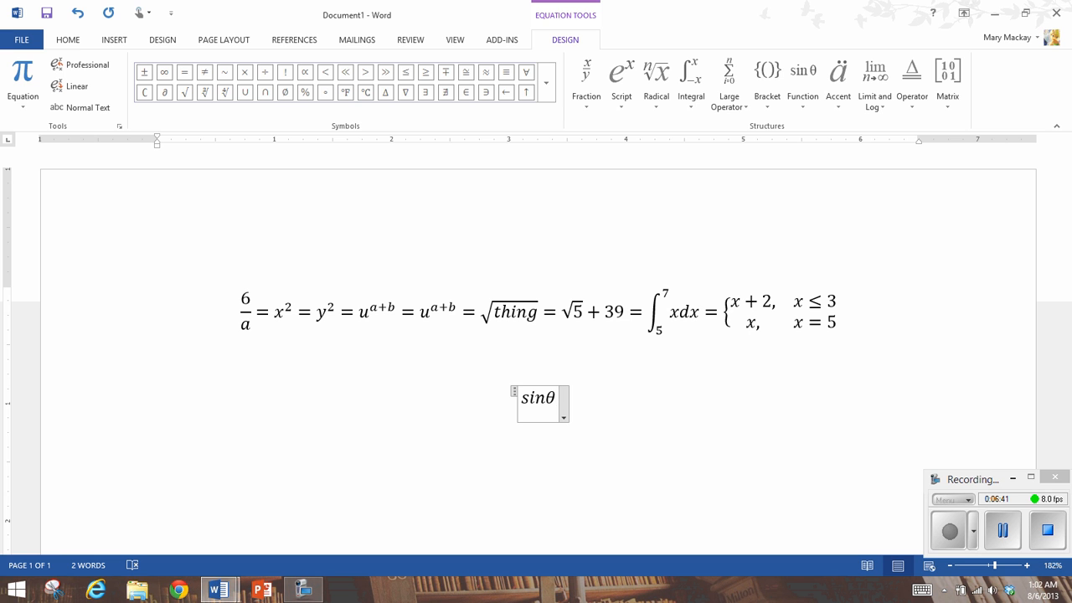
pyautogui.write('=')
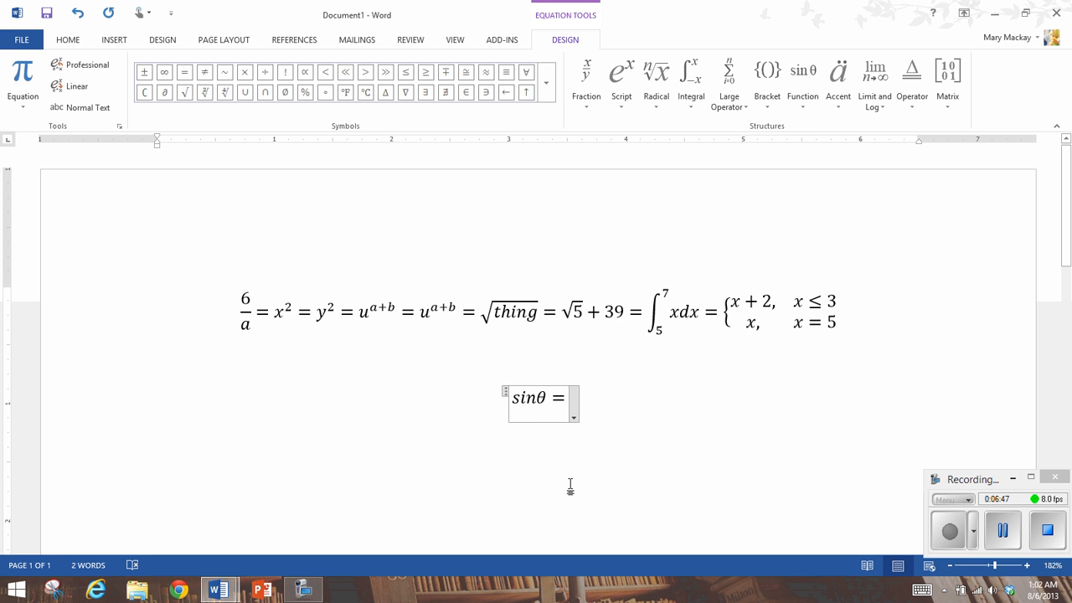
# - Continue the equation with the sine function of θ − ϕ plus the cosine function of ι, using \theta, \phi and \iota
pyautogui.write('sin')
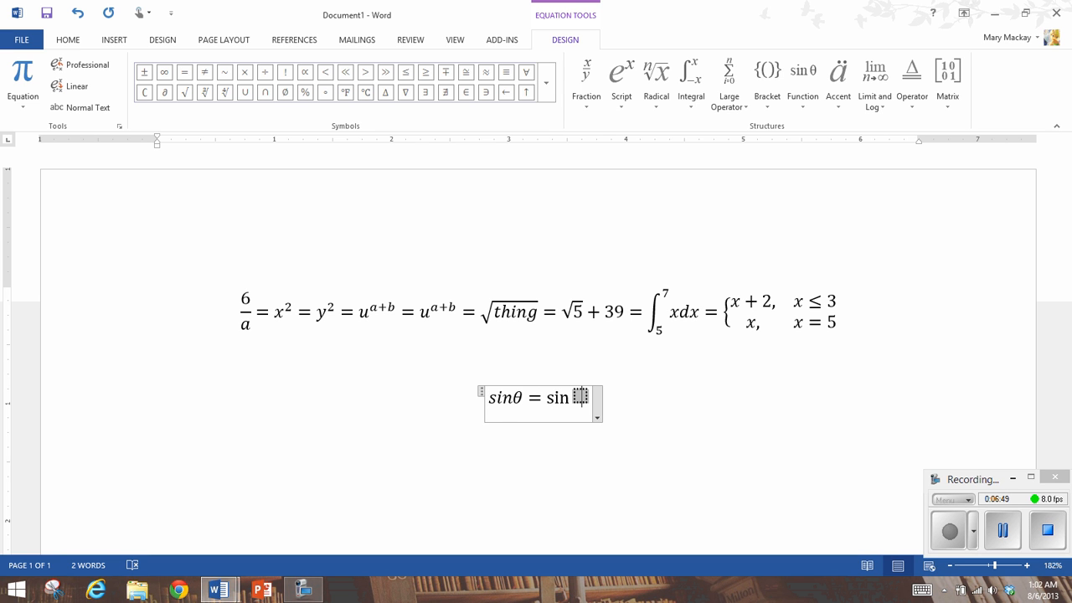
pyautogui.write('\\theta')
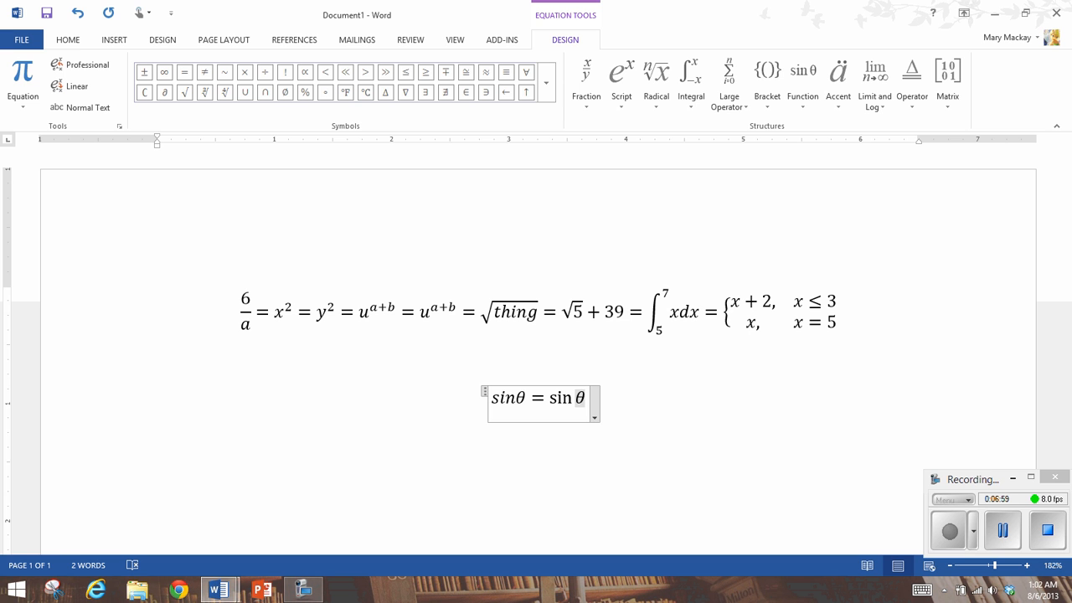
pyautogui.write('-\\')
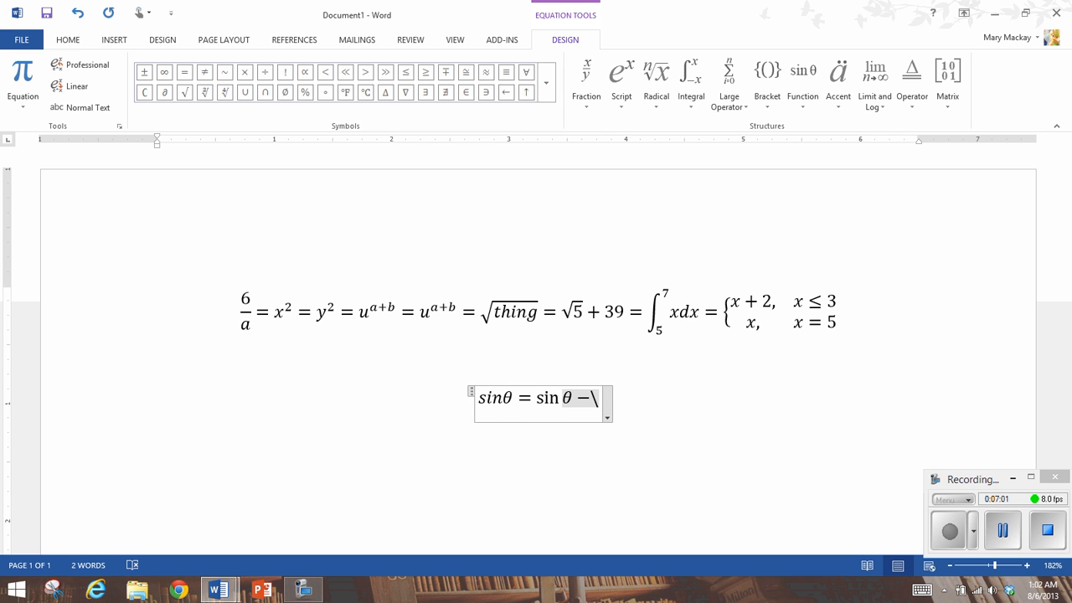
pyautogui.write('phi')
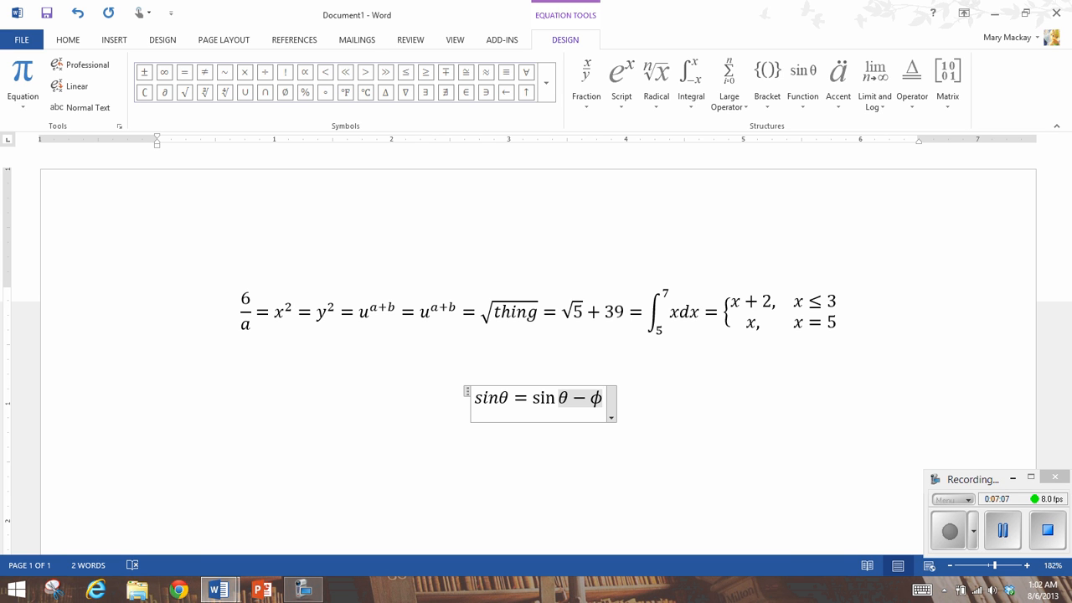
pyautogui.press('Right')
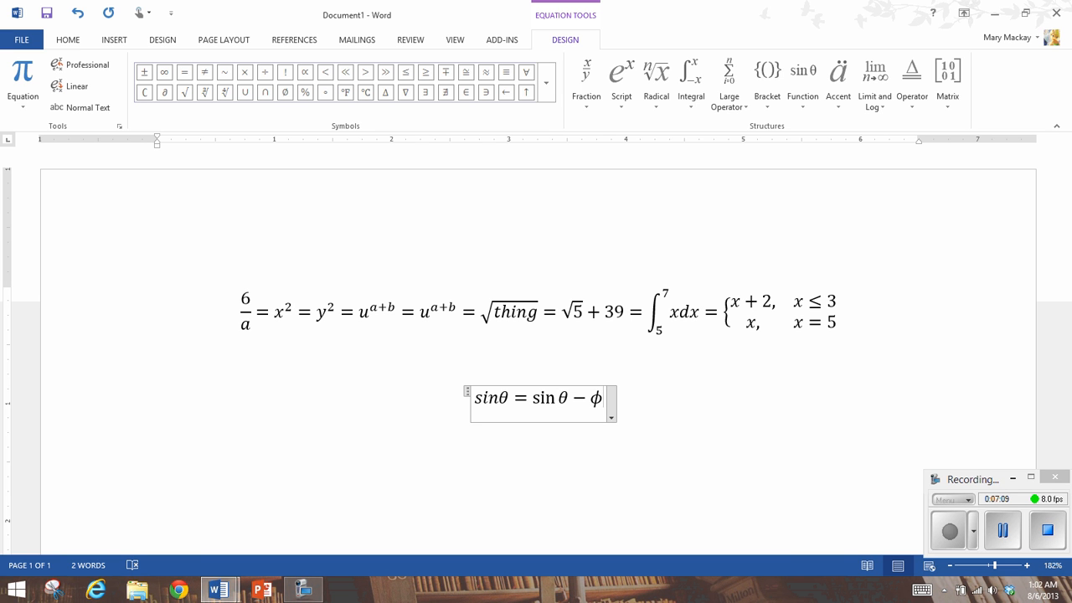
pyautogui.write('+cos \\')
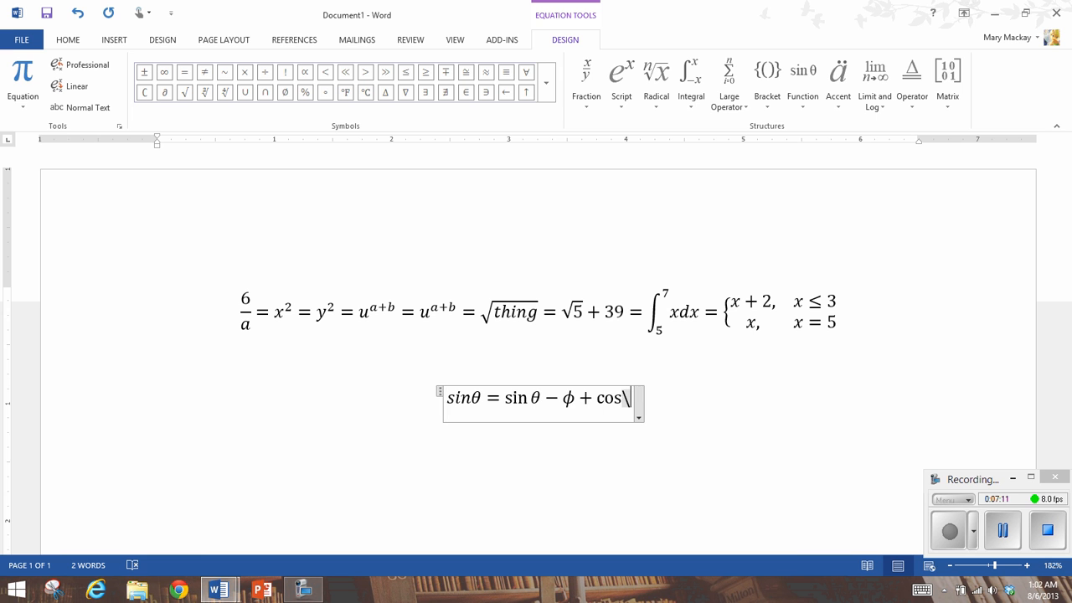
pyautogui.write('iota')
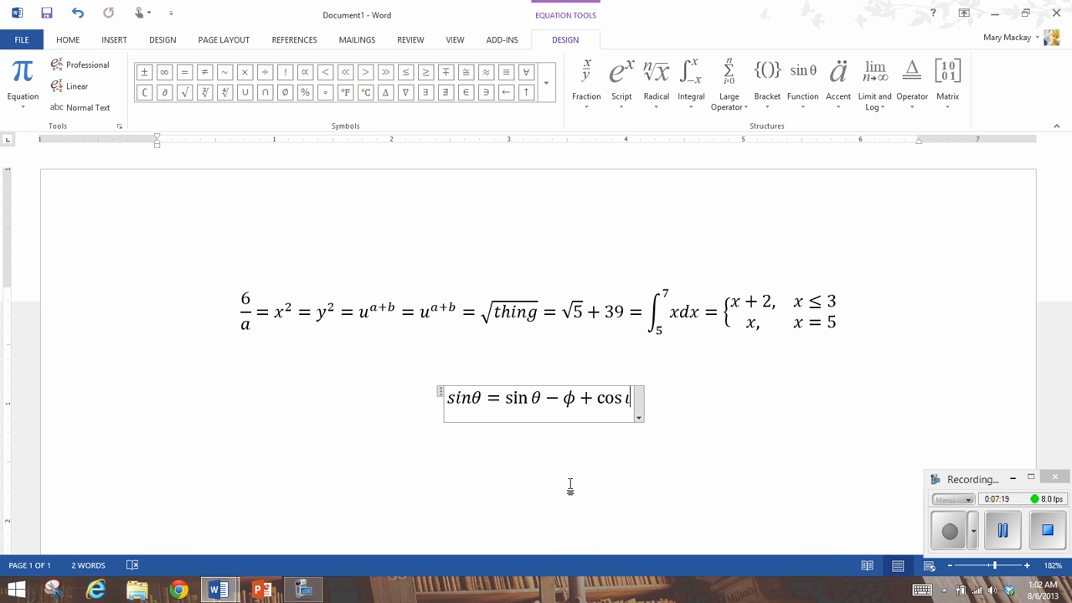
# - Add a v with a rightward arrow accent over it after cos ι
pyautogui.click(839, 80)
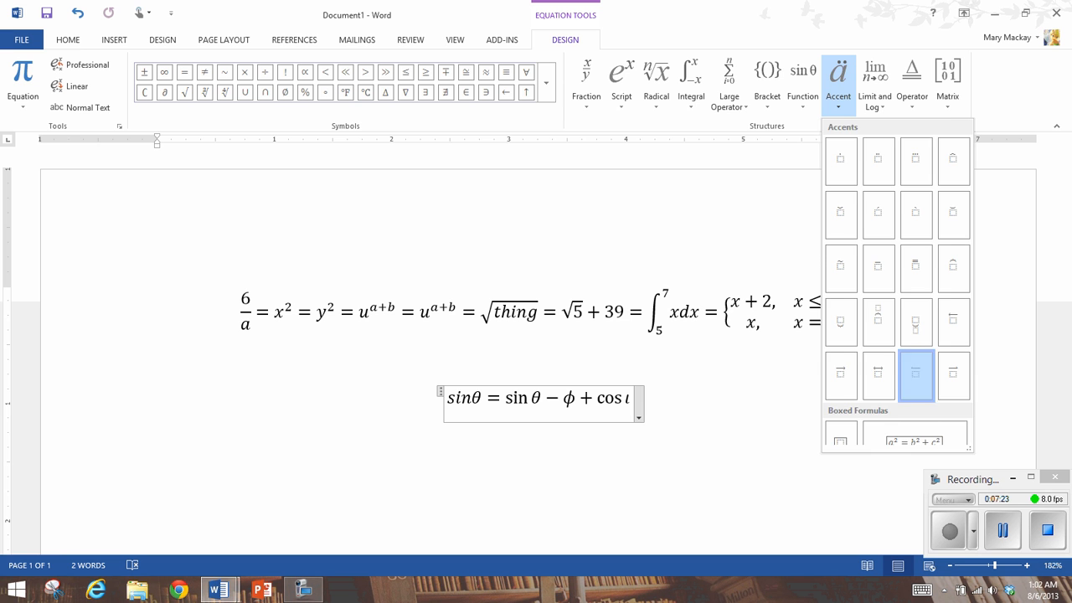
pyautogui.scroll(-1, 917, 371)
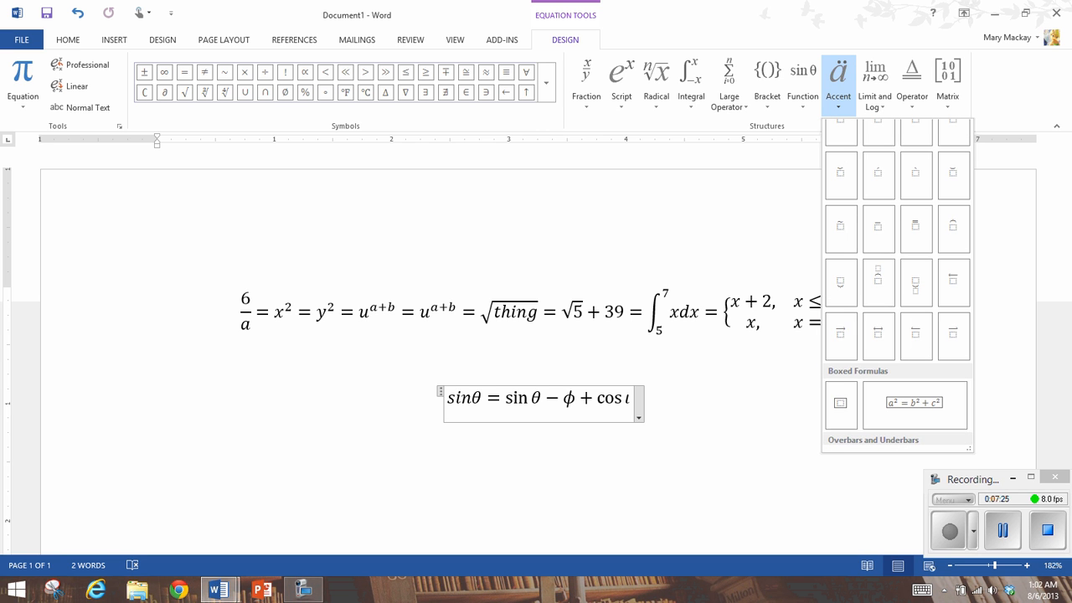
pyautogui.click(842, 333)
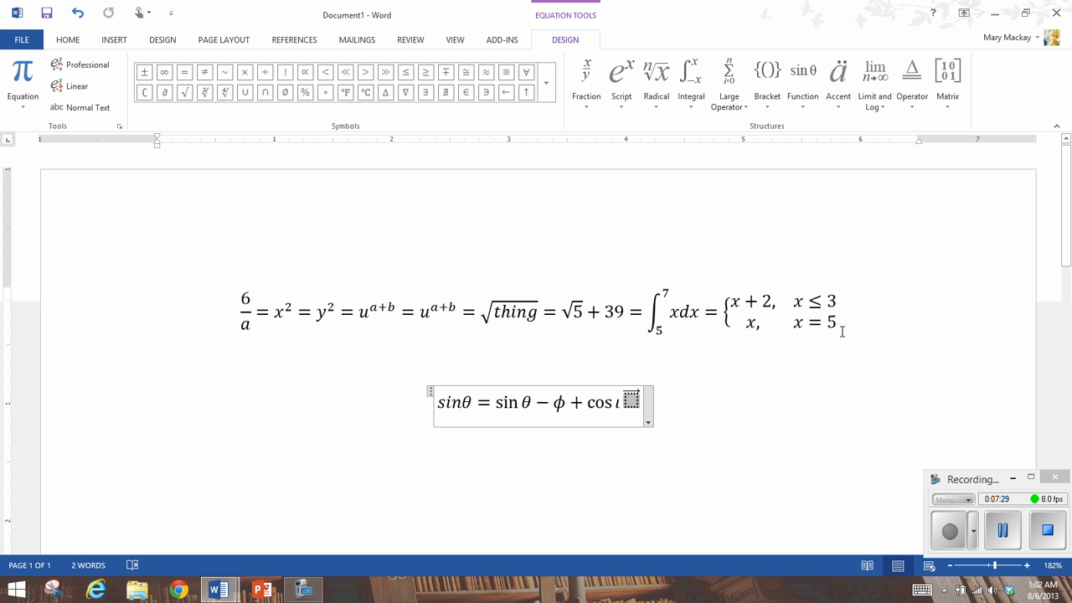
pyautogui.write('v⃗')
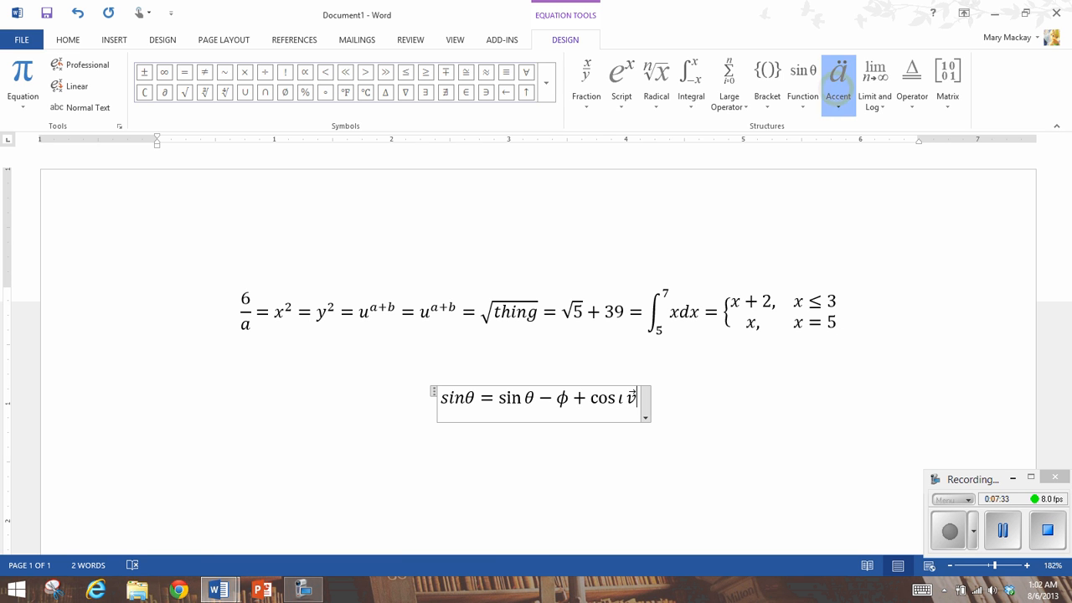
# - Add an overbar structure after the vector v, with ab under the bar
pyautogui.click(839, 80)
pyautogui.scroll(-3, 896, 335)
pyautogui.scroll(-2, 897, 285)
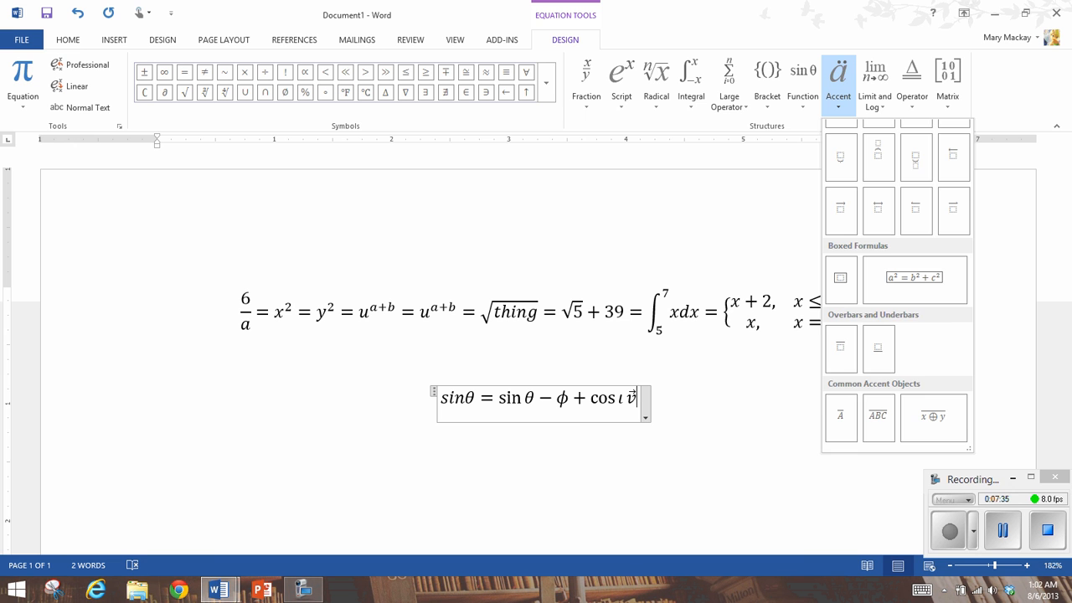
pyautogui.scroll(2, 896, 285)
pyautogui.scroll(-2, 896, 285)
pyautogui.click(841, 348)
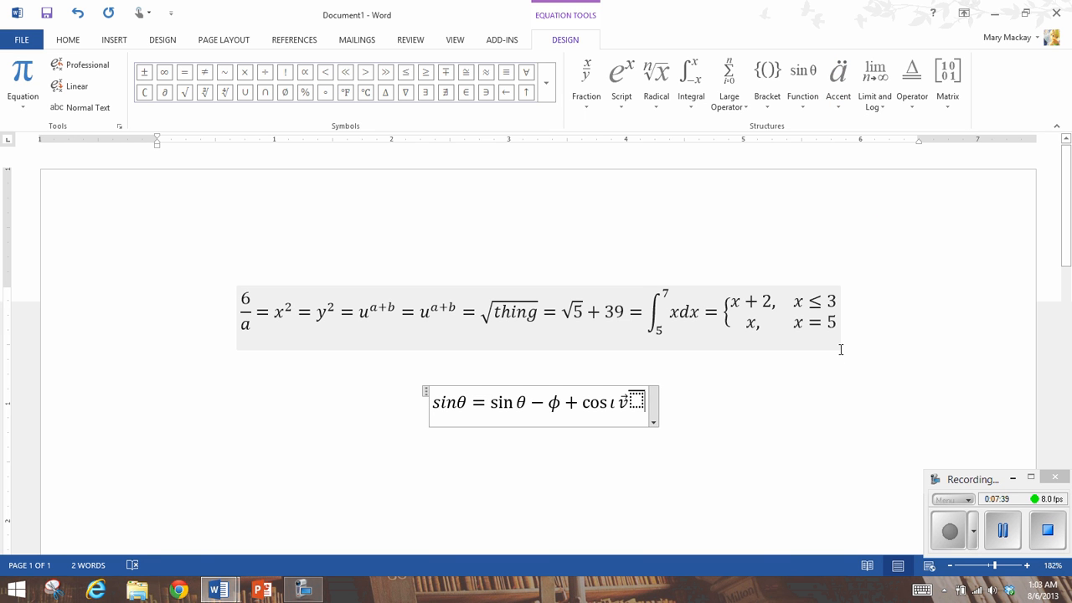
pyautogui.write('ab')
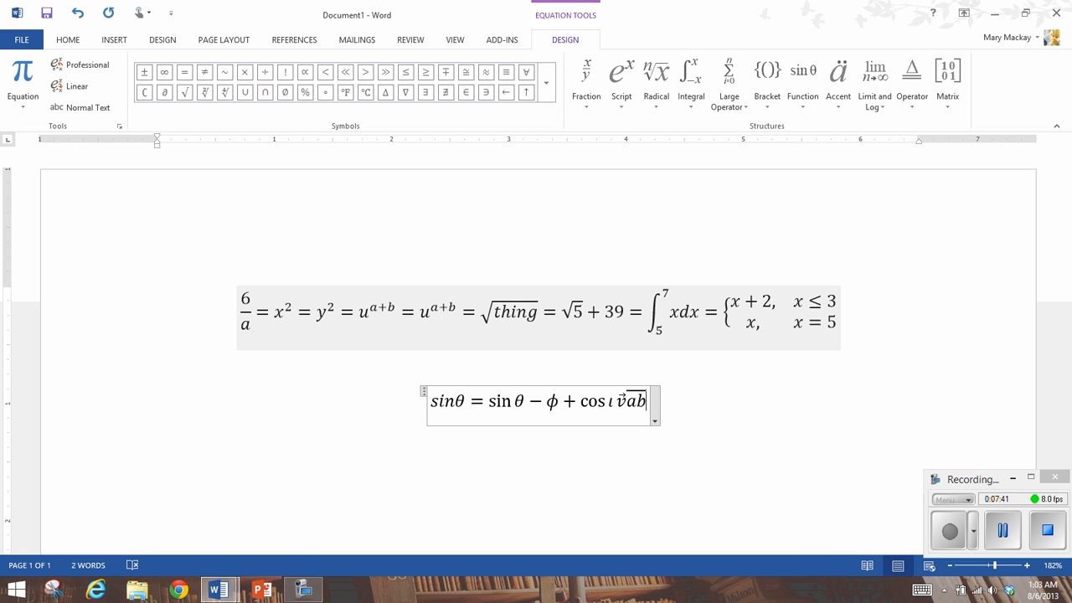
pyautogui.click(874, 84)
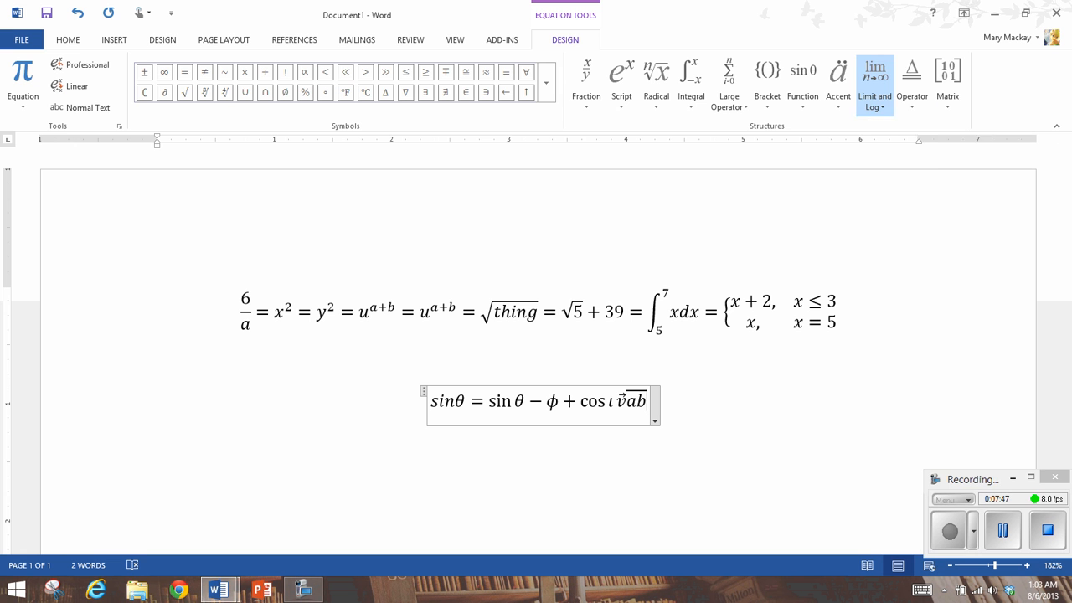
pyautogui.click(913, 84)
pyautogui.click(913, 84)
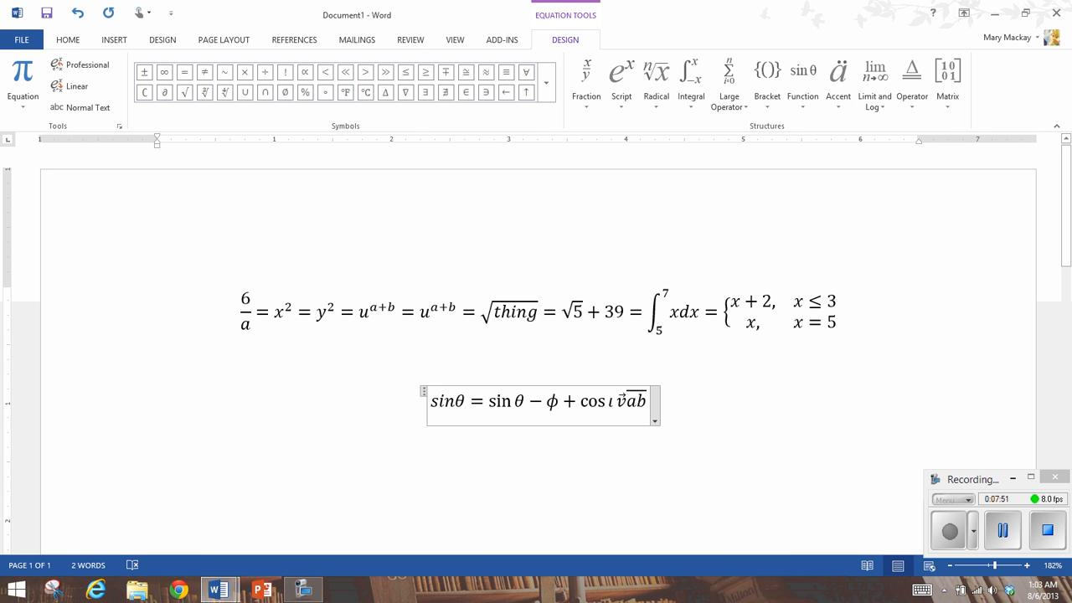
# - Start a new equation below the sine equation with a lim function and x → ∞ beneath it, using -> and \infty
pyautogui.press('Down')
pyautogui.press('Return')
pyautogui.hotkey('alt', '=')
pyautogui.write('lim _')
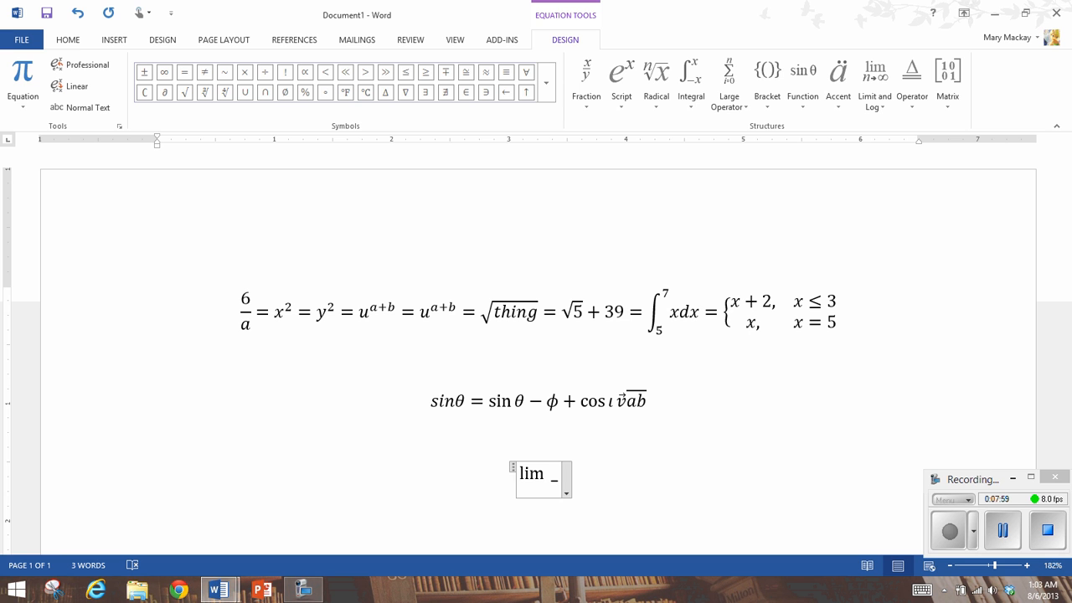
pyautogui.write('(')
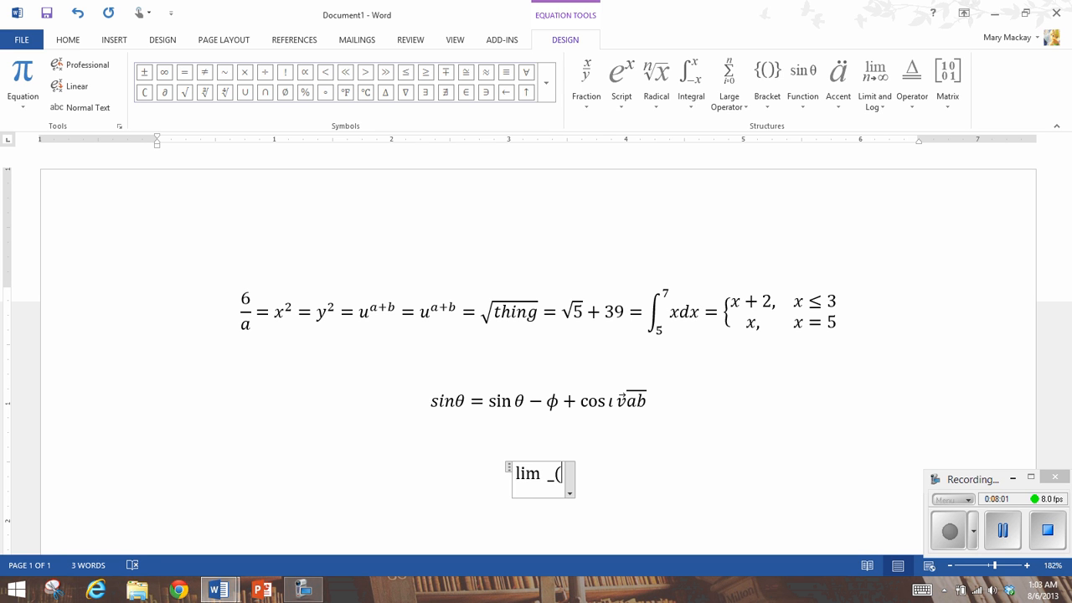
pyautogui.write('x->')
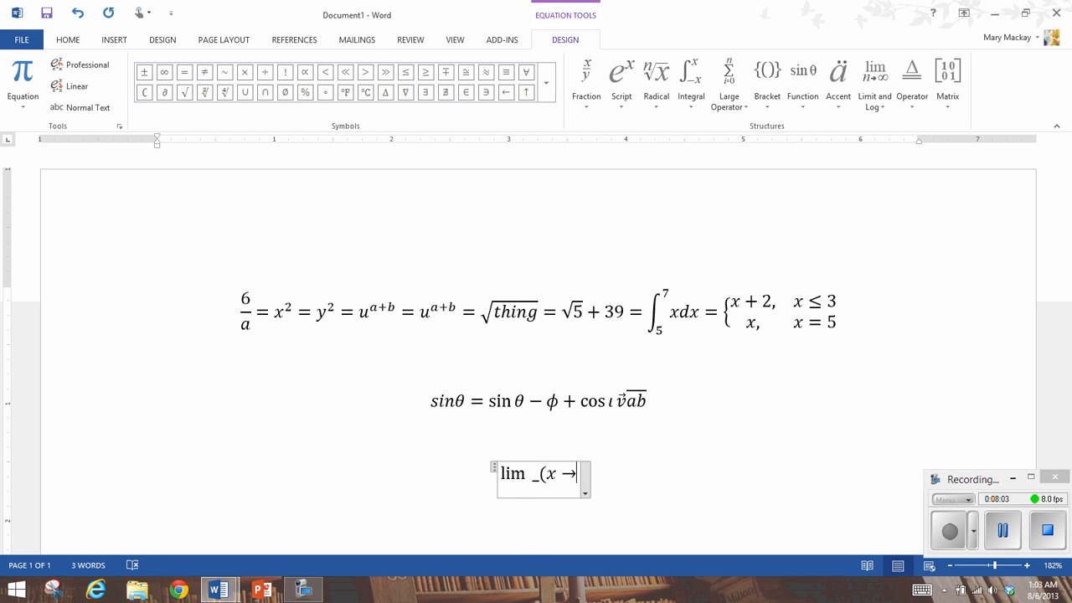
pyautogui.write('\\infty ')
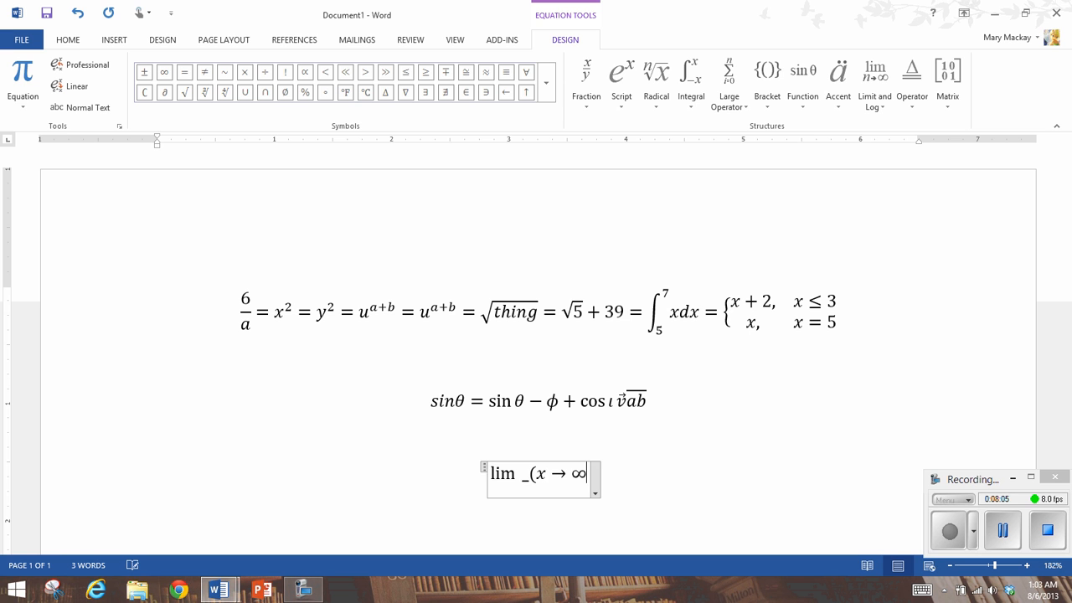
pyautogui.write(')')
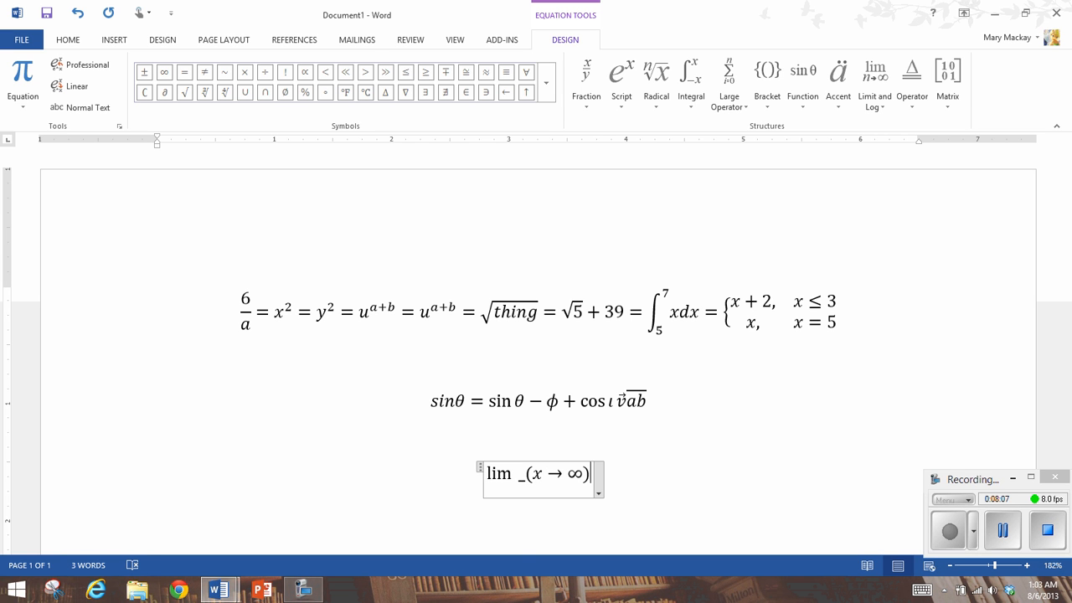
pyautogui.press('space')
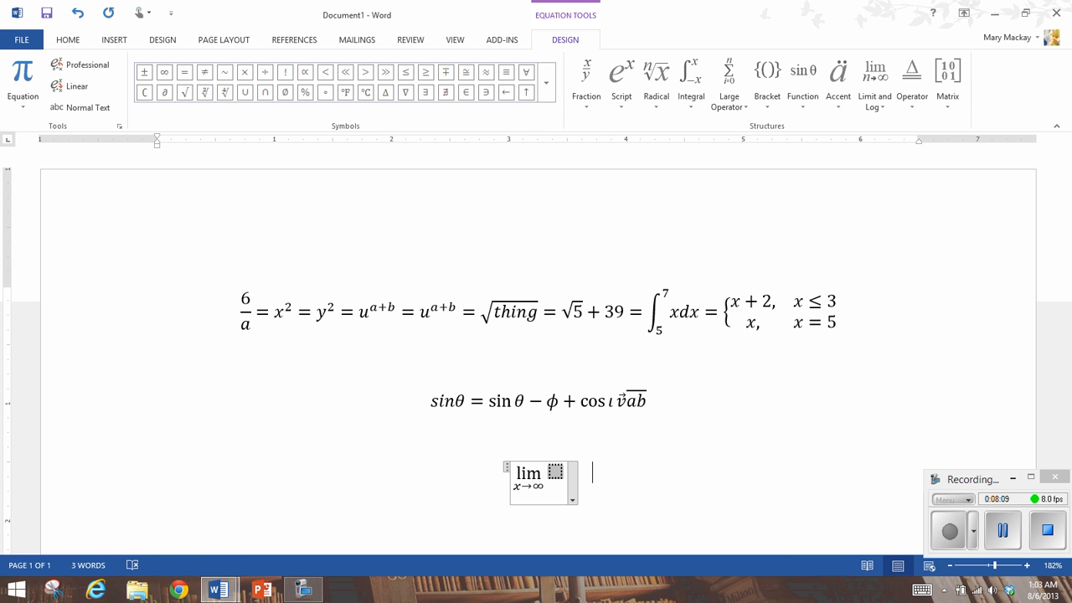
# - Complete the limit equation with x = ∞, producing the infinity symbol with \infty
pyautogui.write('x ')
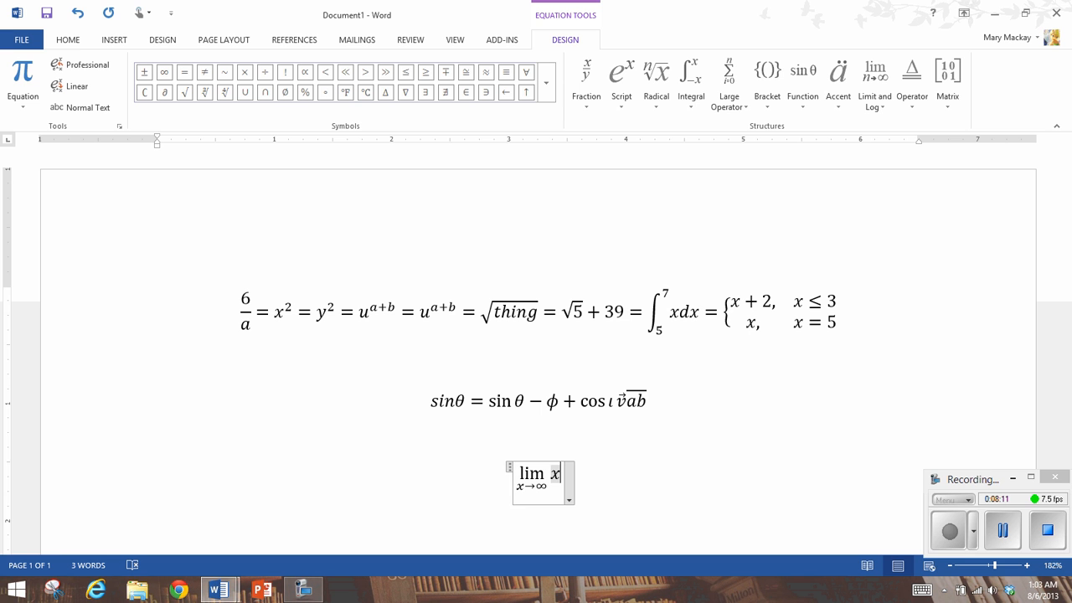
pyautogui.write('=\\')
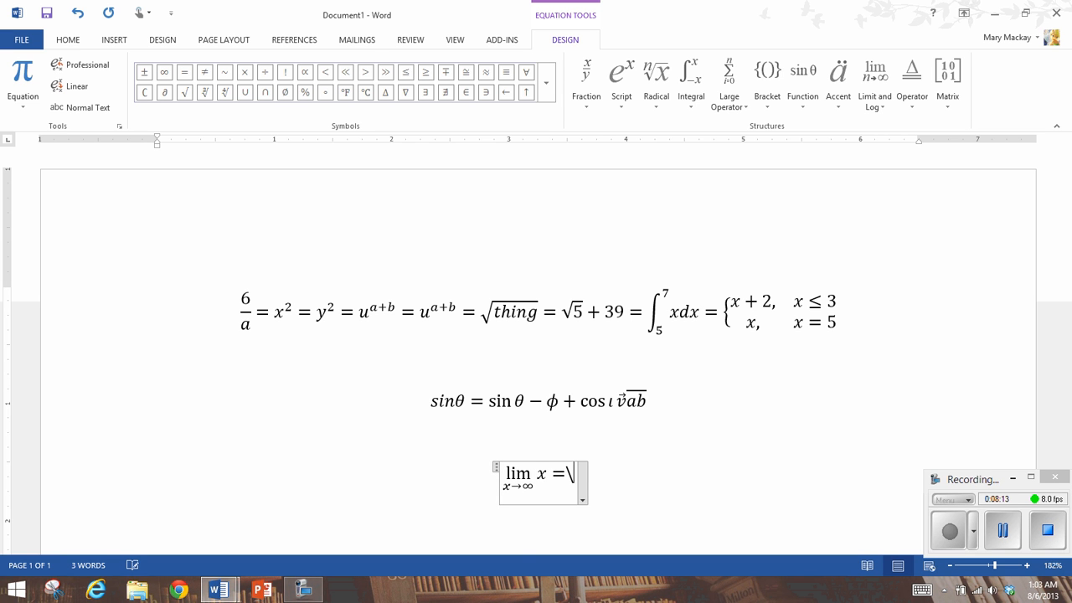
pyautogui.write('infty')
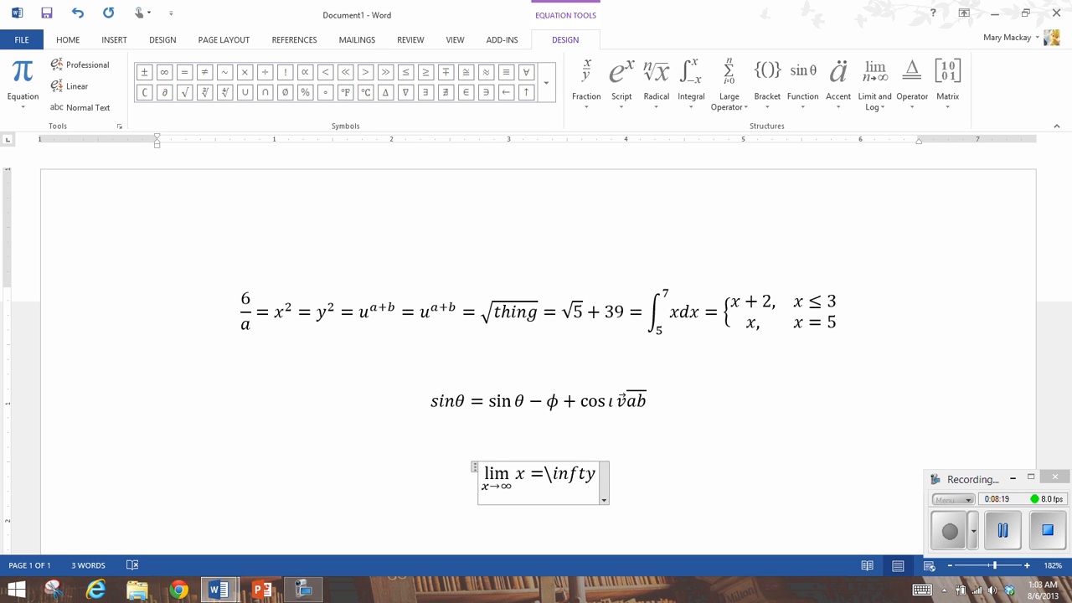
pyautogui.click(578, 473)
pyautogui.write('inity')
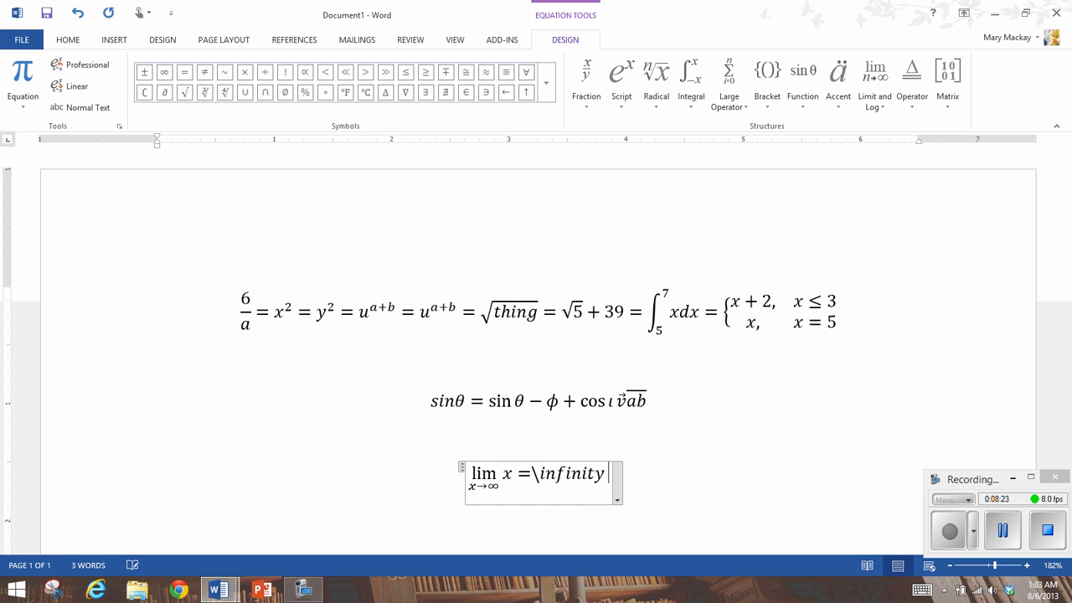
pyautogui.press('BackSpace')
pyautogui.press('BackSpace')
pyautogui.press('BackSpace')
pyautogui.press('BackSpace')
pyautogui.press('BackSpace')
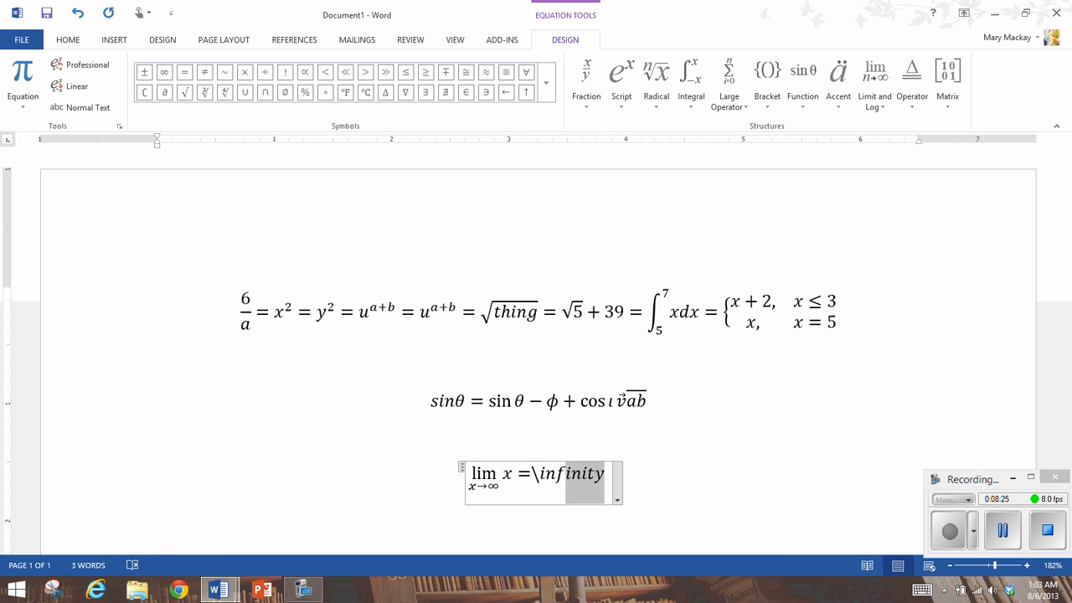
pyautogui.write('ty ')
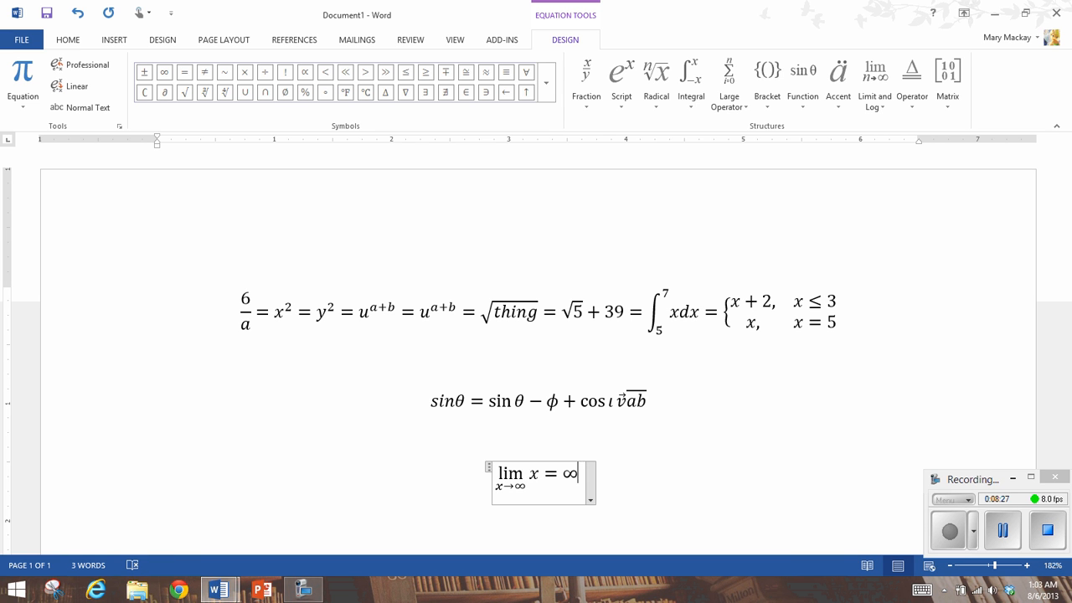
# - Write the unconverted code \infty after the infinity symbol and remove it again
pyautogui.write('\\infty')
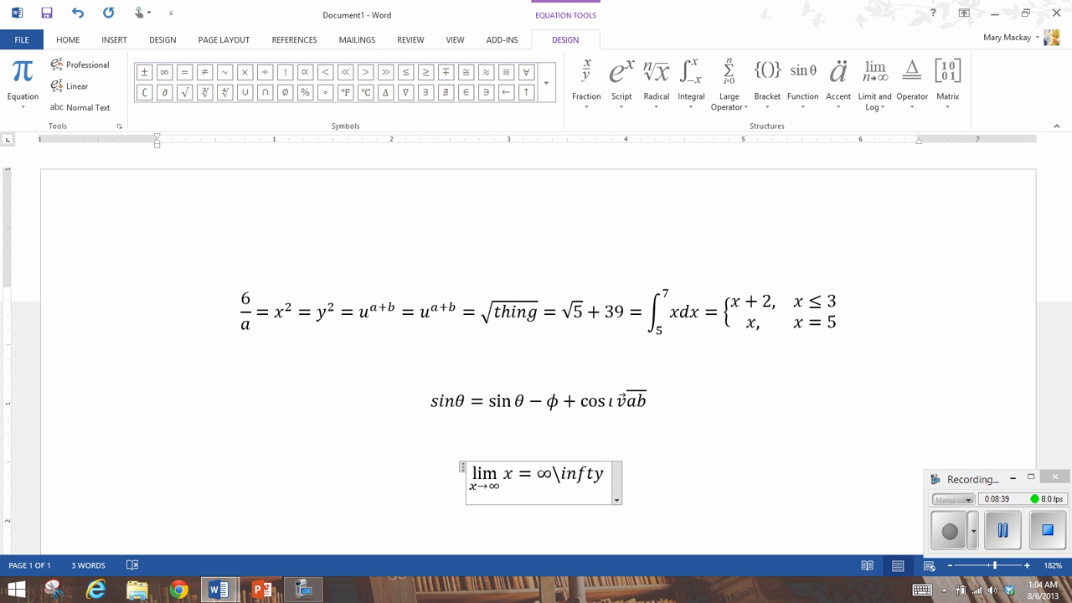
pyautogui.hotkey('shift', 'Left')
pyautogui.hotkey('shift', 'Left')
pyautogui.hotkey('shift', 'Left')
pyautogui.hotkey('shift', 'Left')
pyautogui.hotkey('shift', 'Left')
pyautogui.hotkey('shift', 'Left')
pyautogui.hotkey('shift', 'Left')
pyautogui.hotkey('shift', 'Left')
pyautogui.hotkey('shift', 'Right')
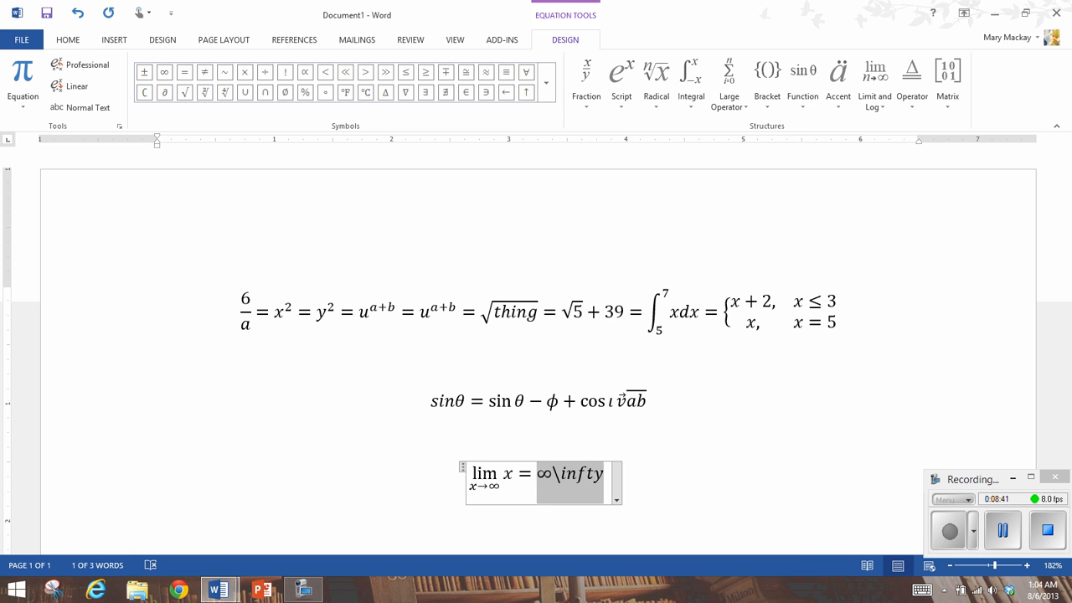
pyautogui.hotkey('shift', 'Right')
pyautogui.press('BackSpace')
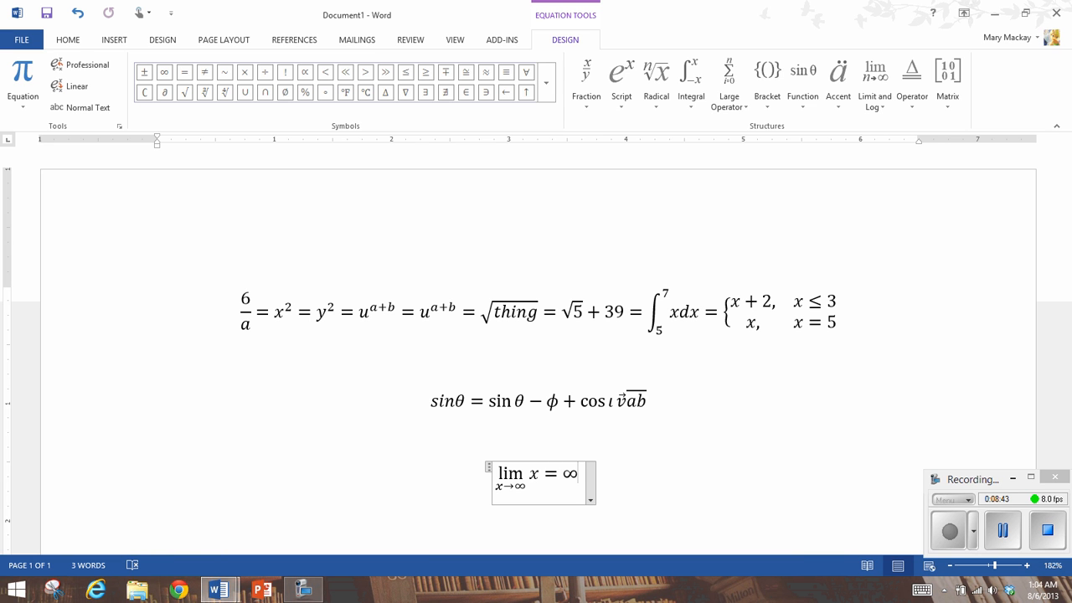
# - Add a left-right arrow operator structure with an empty placeholder above it after the infinity symbol
pyautogui.click(912, 84)
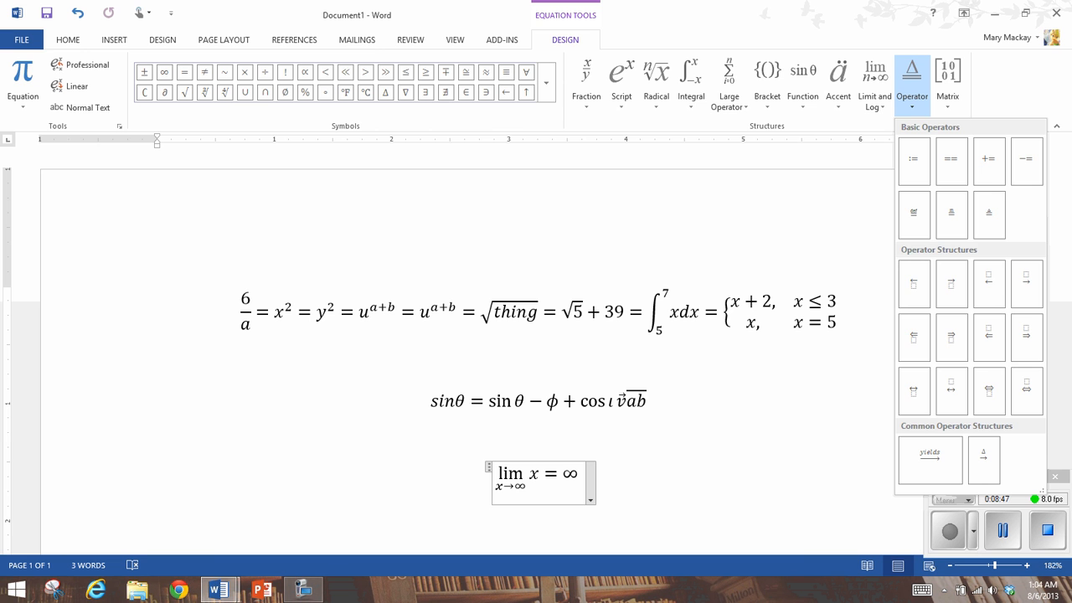
pyautogui.click(964, 372)
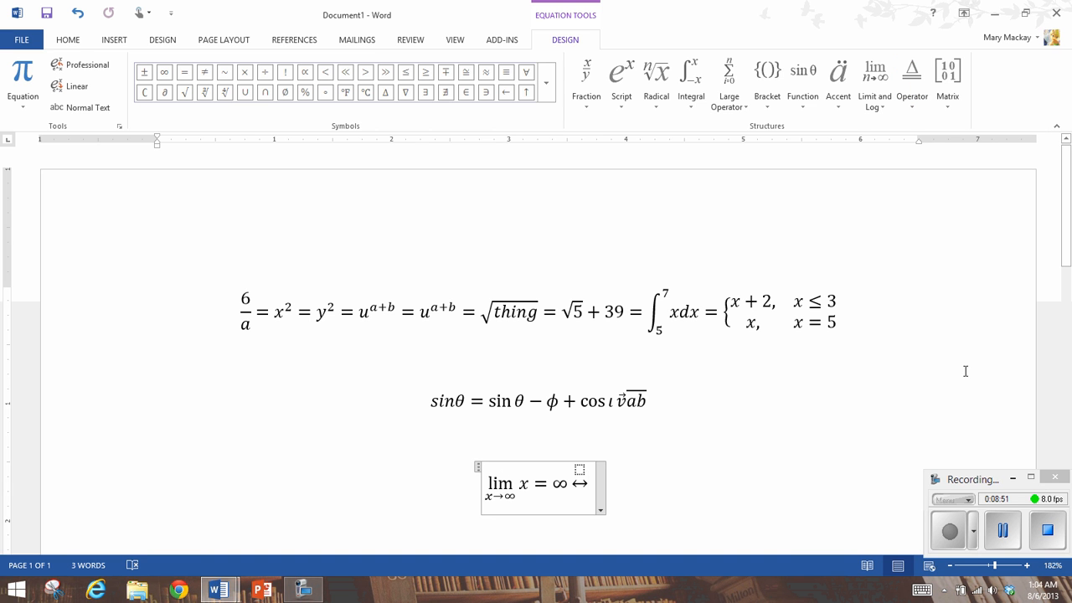
pyautogui.click(947, 83)
pyautogui.scroll(-3, 961, 310)
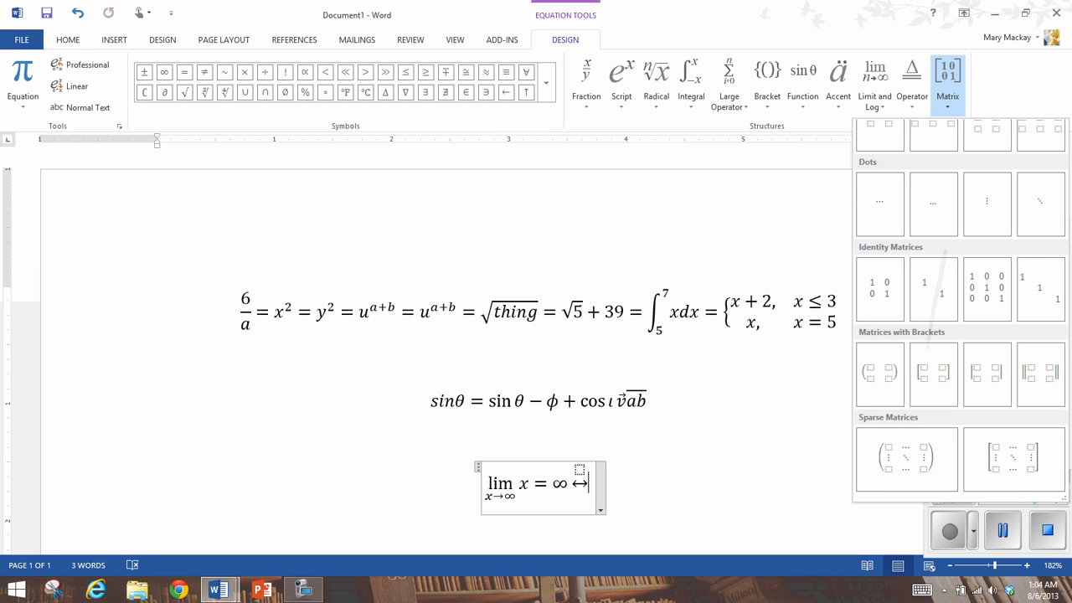
pyautogui.scroll(3, 961, 309)
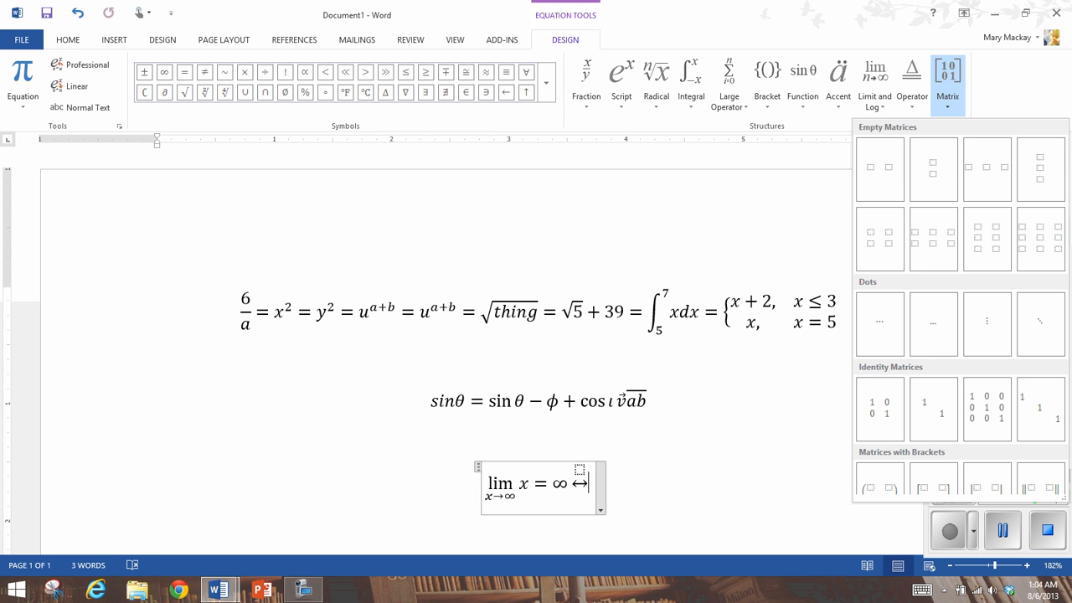
pyautogui.click(658, 488)
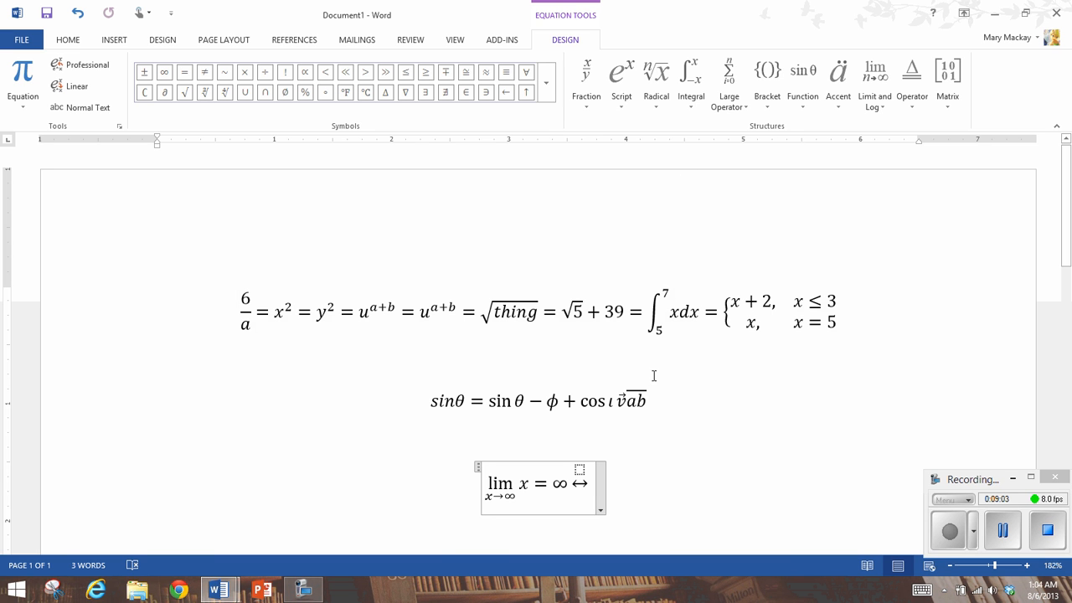
# - Start a new equation below the limit equation with an opening brace, x and the ∈ symbol
pyautogui.click(616, 467)
pyautogui.press('Return')
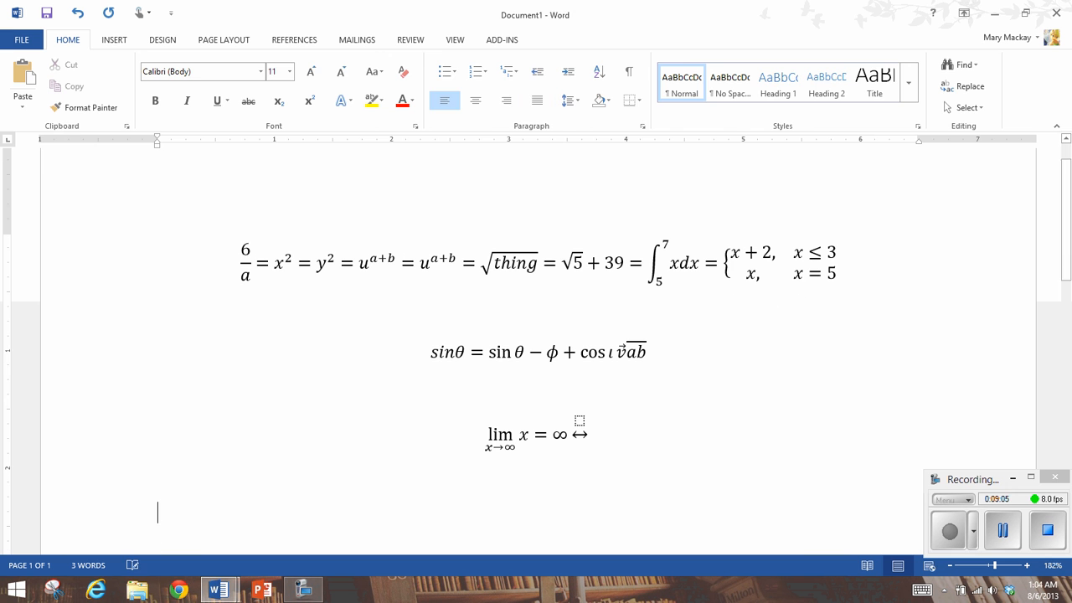
pyautogui.hotkey('alt', '=')
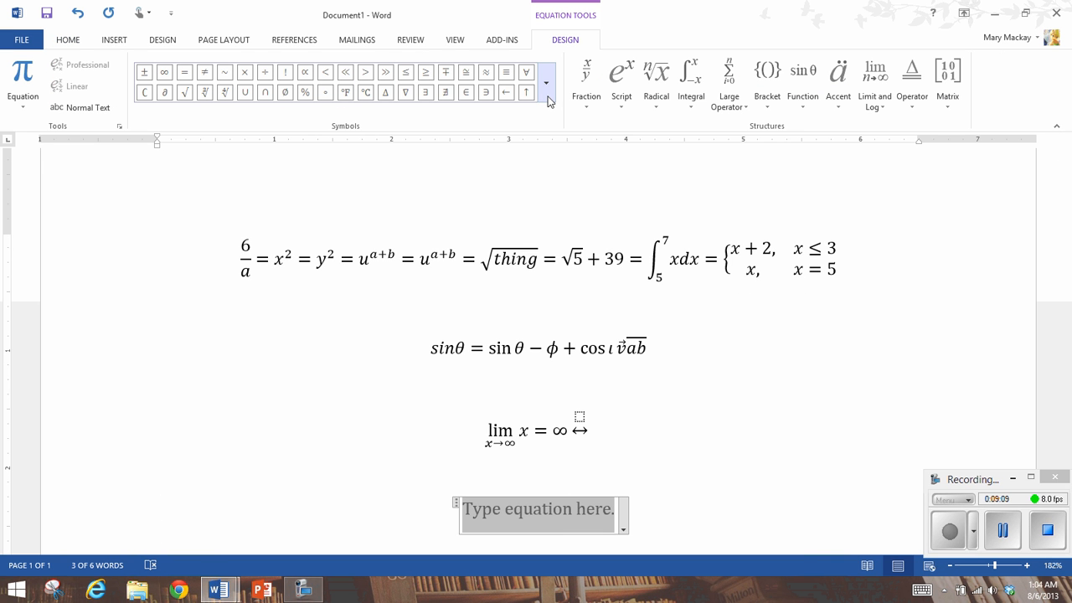
pyautogui.write('{x')
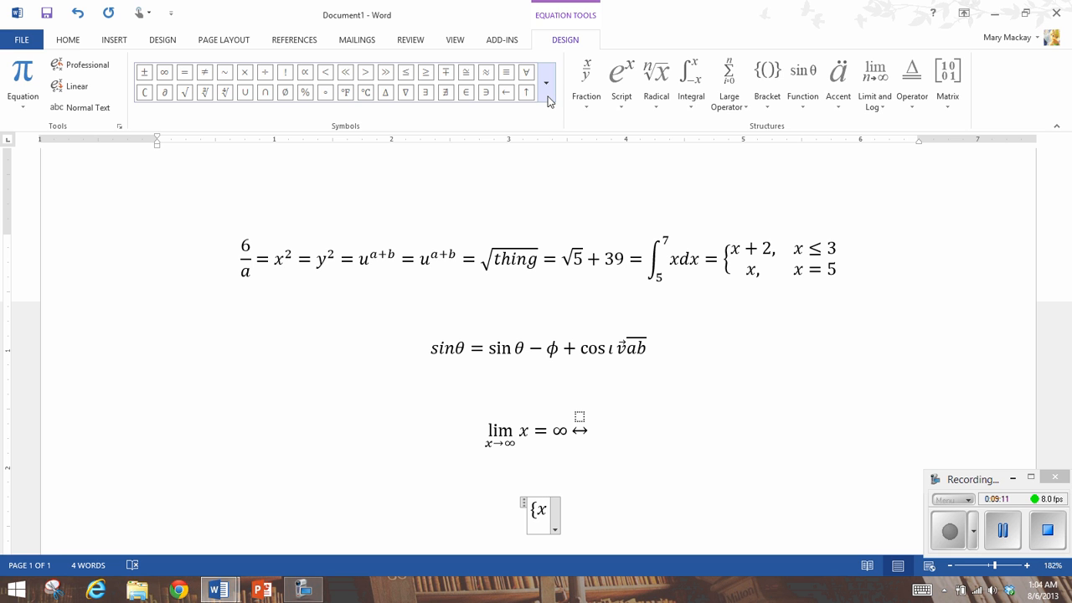
pyautogui.click(465, 97)
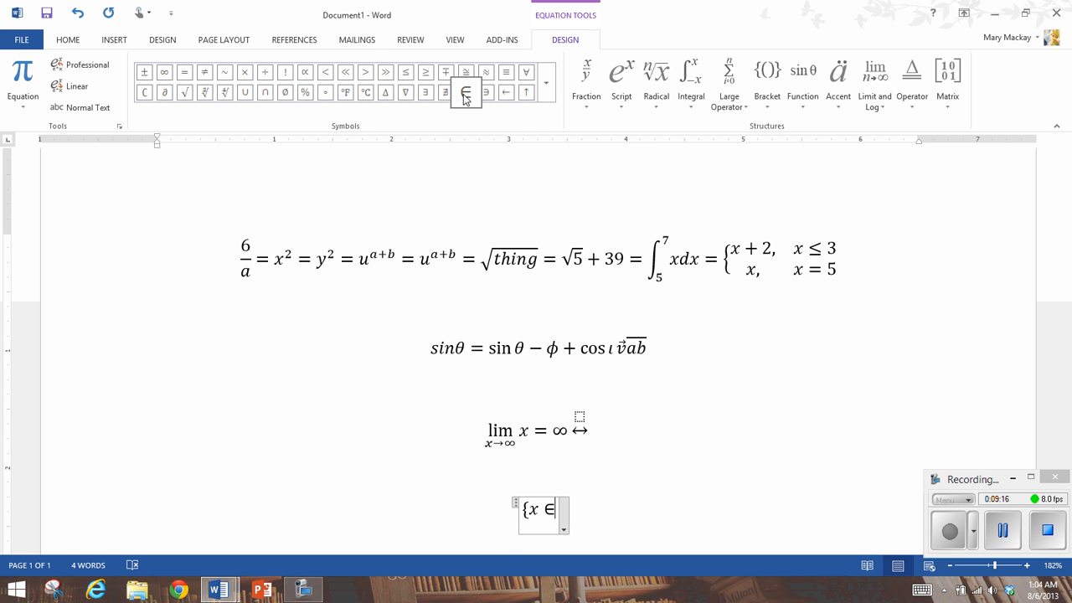
# - Add the real-numbers symbol ℝ after ∈ from the Letter-Like Symbols set
pyautogui.click(545, 87)
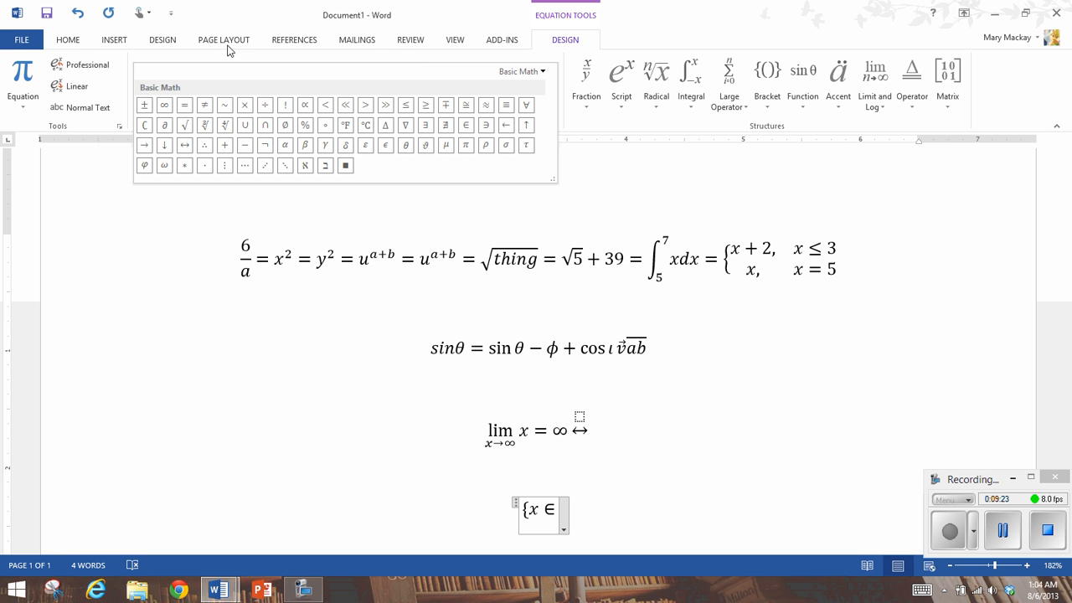
pyautogui.click(525, 73)
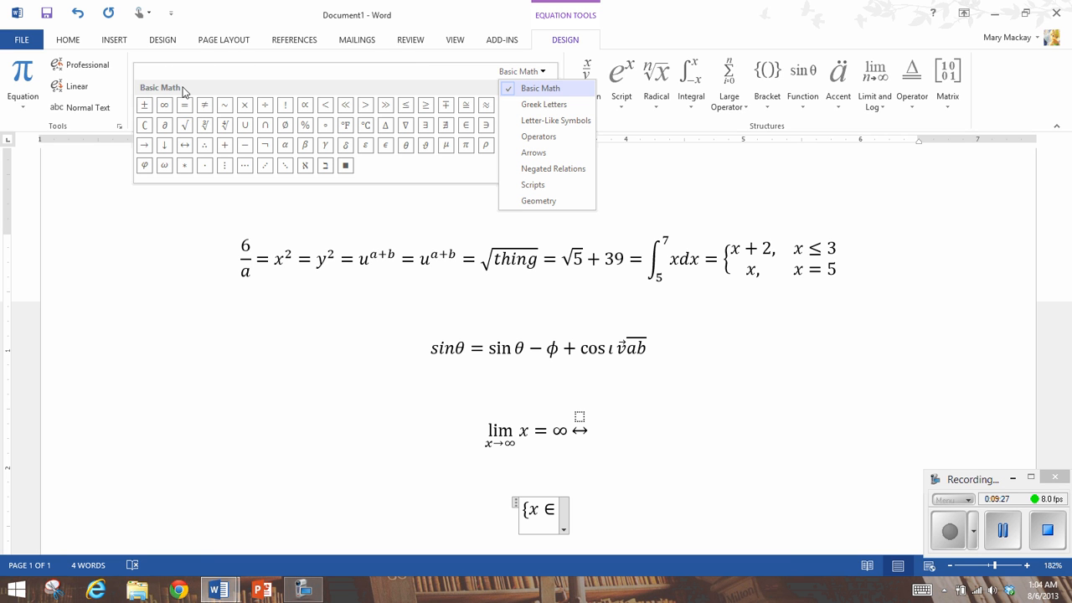
pyautogui.click(549, 122)
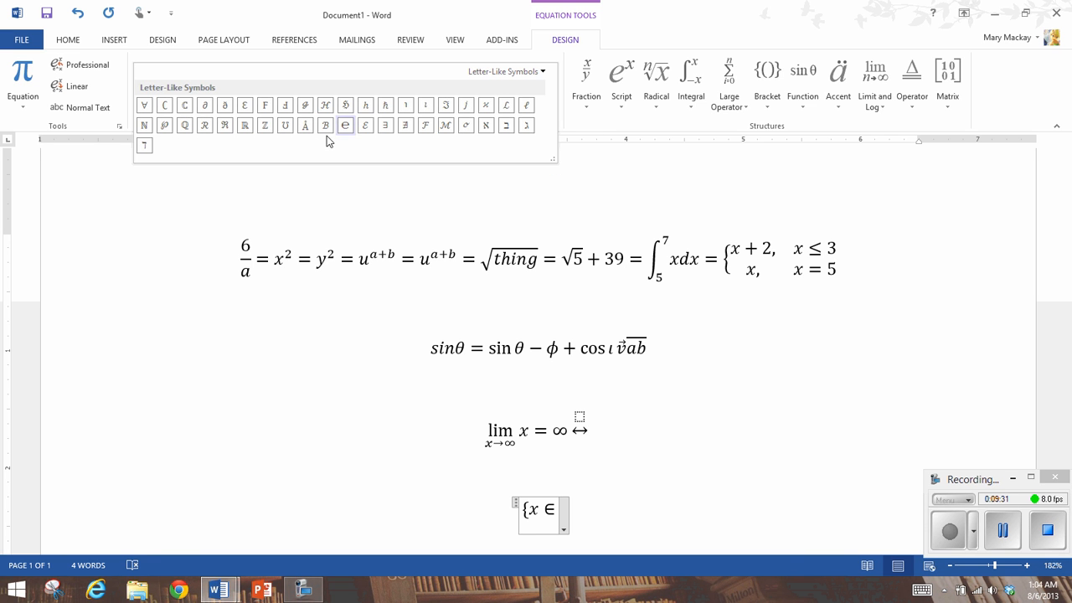
pyautogui.click(245, 124)
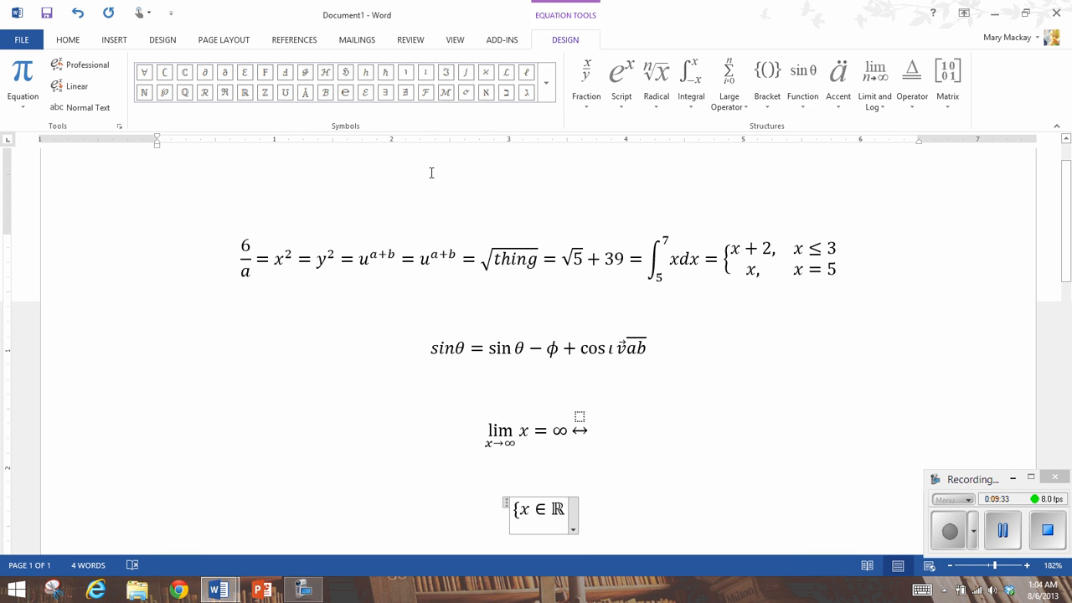
# - Finish the set notation with a vertical bar, x ≠ 6 and a closing brace
pyautogui.write('|')
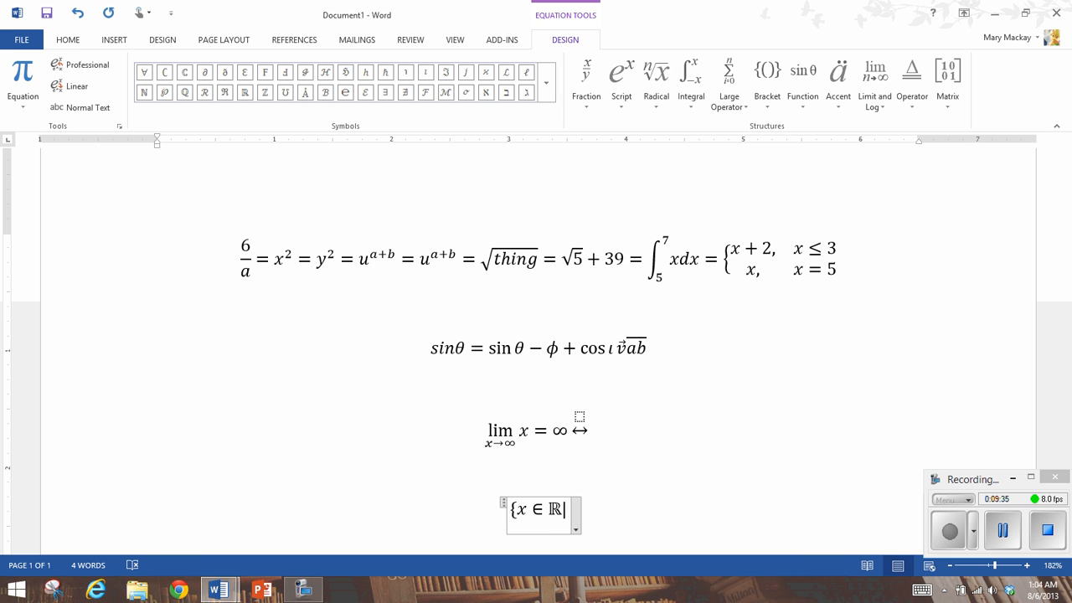
pyautogui.write('x')
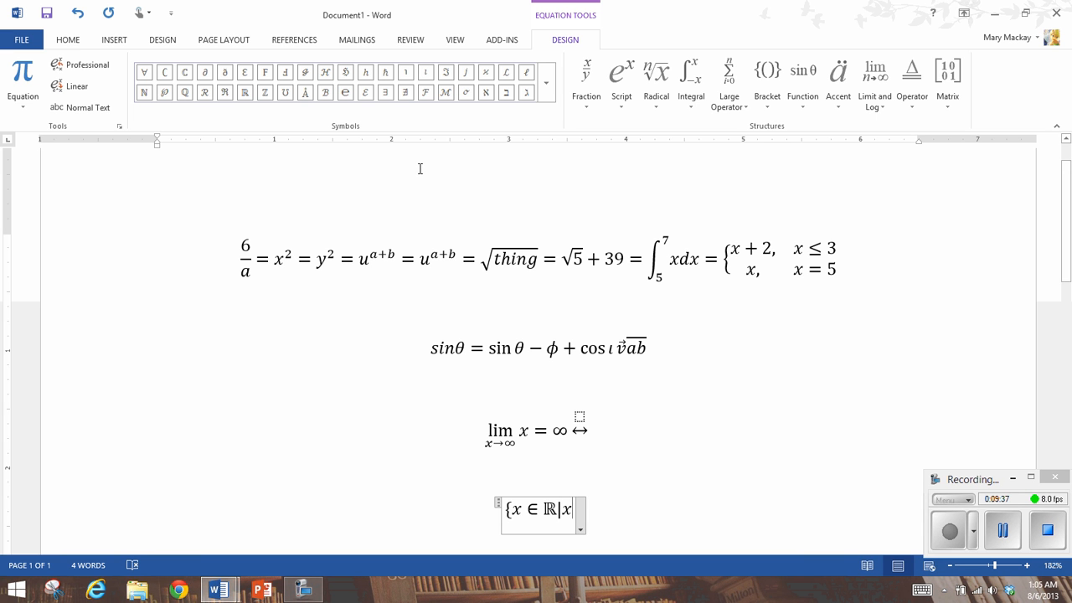
pyautogui.write(' eq ')
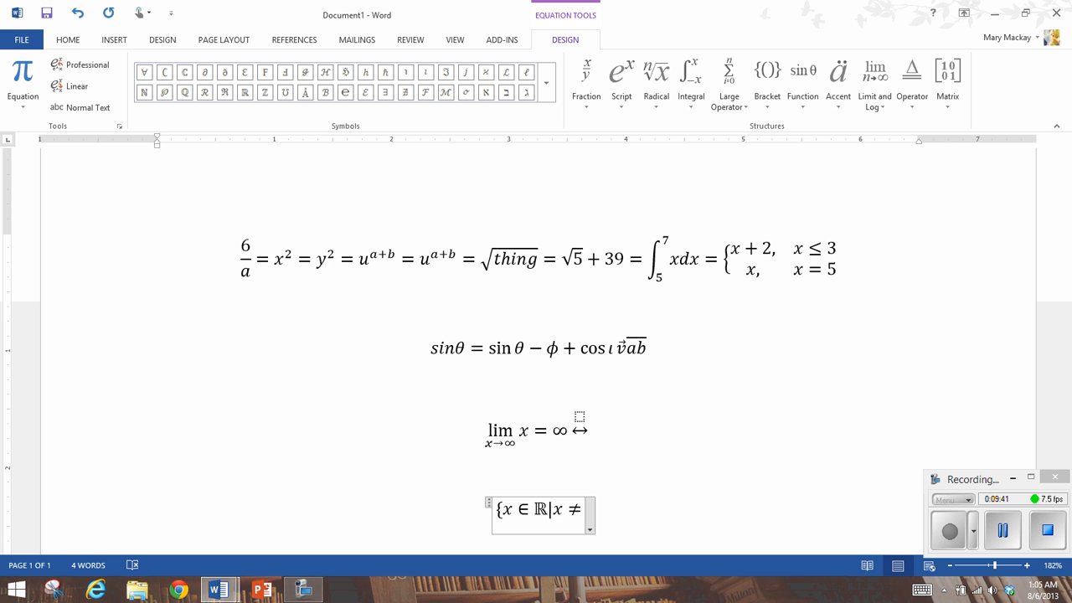
pyautogui.write('6')
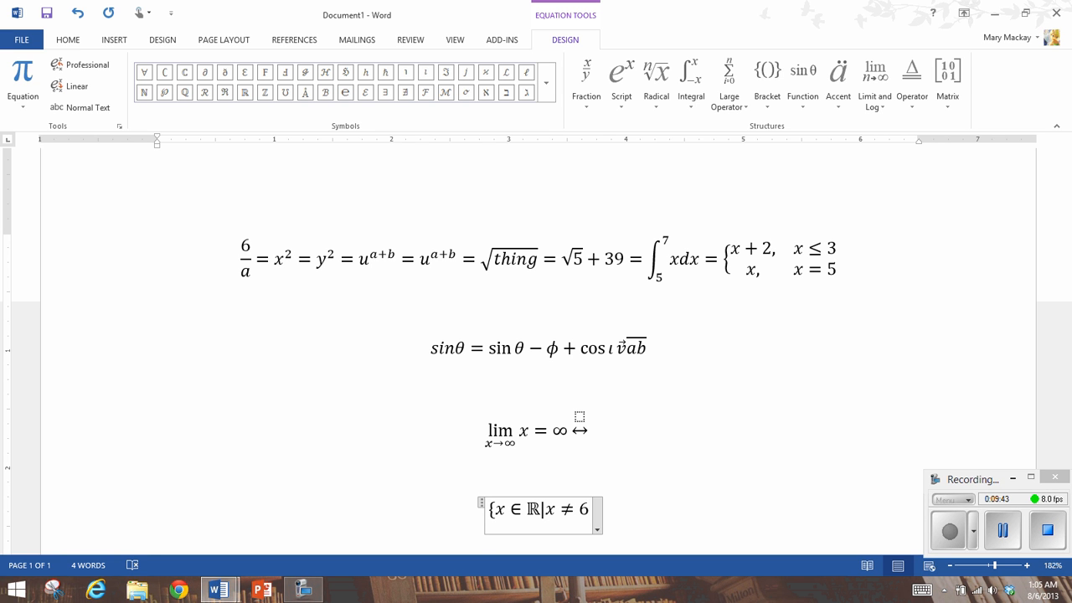
pyautogui.write('}')
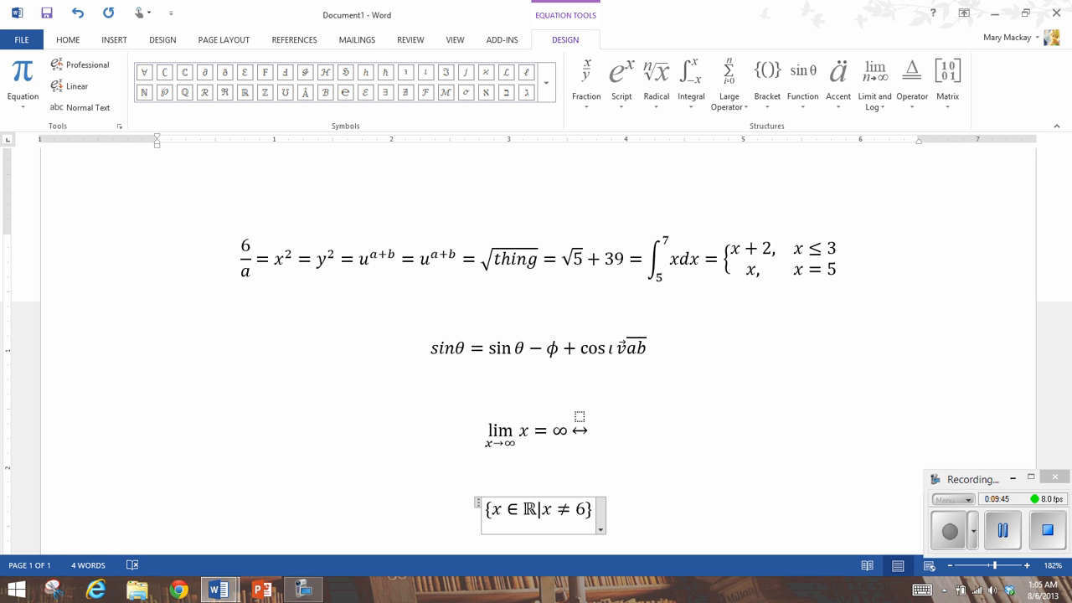
# - Switch the displayed symbol set back to Basic Math
pyautogui.click(546, 82)
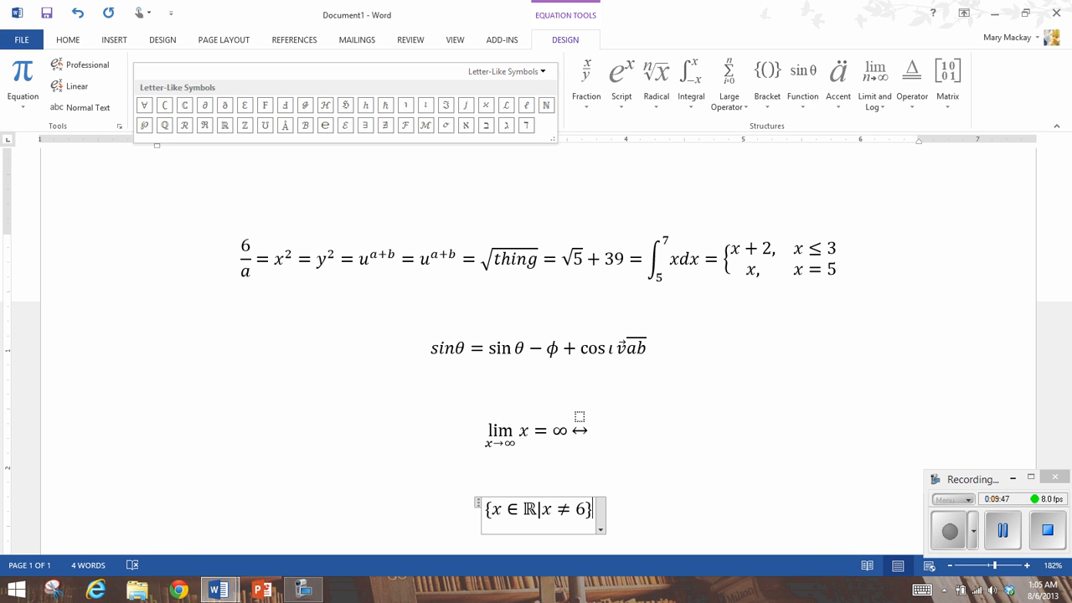
pyautogui.click(507, 71)
pyautogui.click(514, 89)
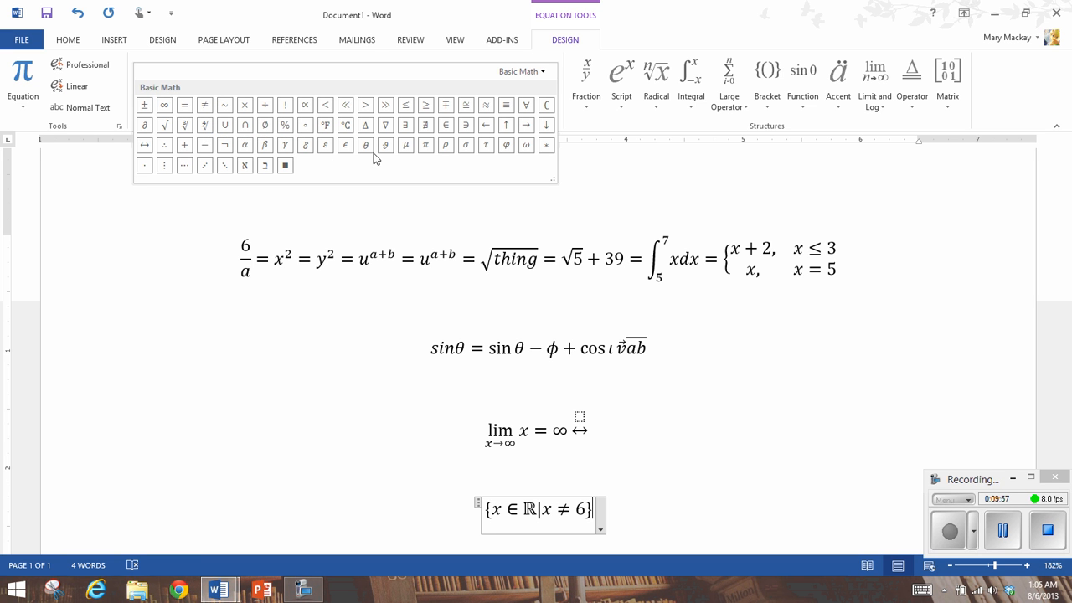
# - Start a new equation below the set notation and enter π, θ, ι and ϕ with the codes \pi, \theta, \iota and \phi
pyautogui.click(633, 480)
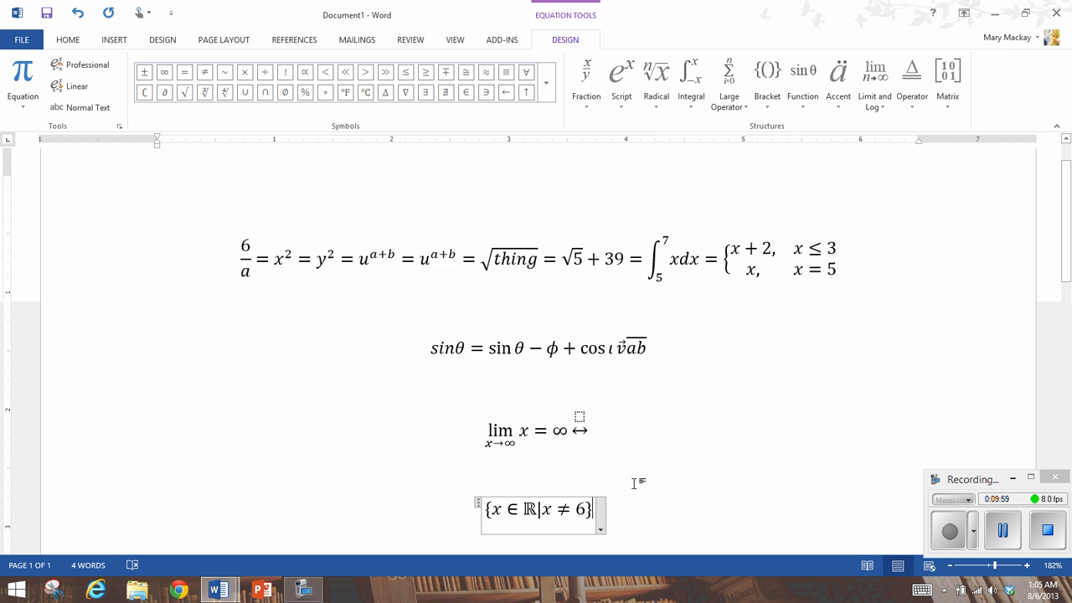
pyautogui.scroll(-1, 611, 485)
pyautogui.click(624, 470)
pyautogui.press('Return')
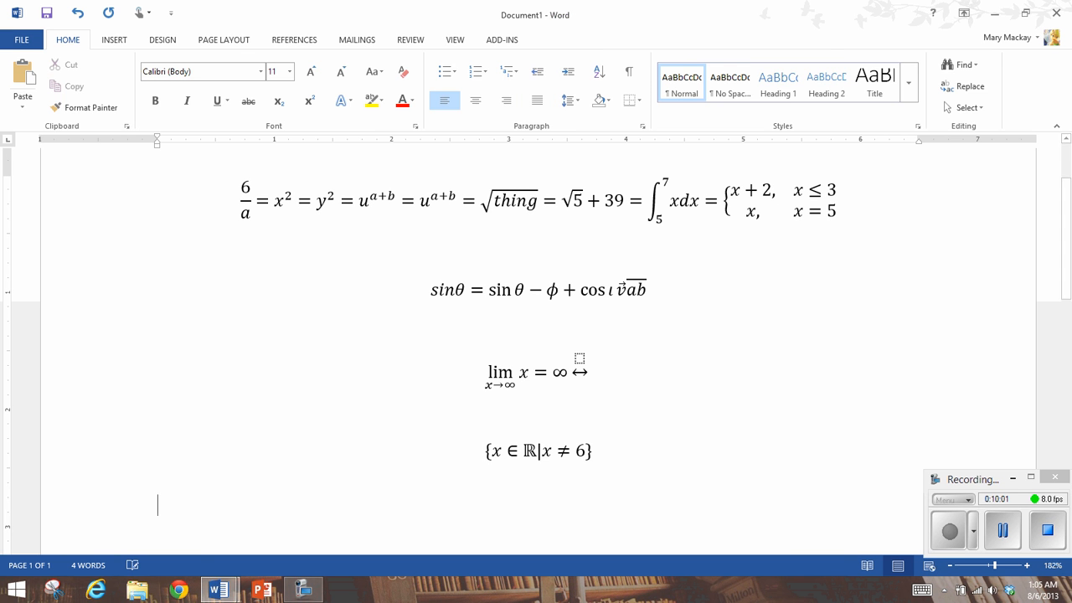
pyautogui.hotkey('alt', '=')
pyautogui.write('\\pi ')
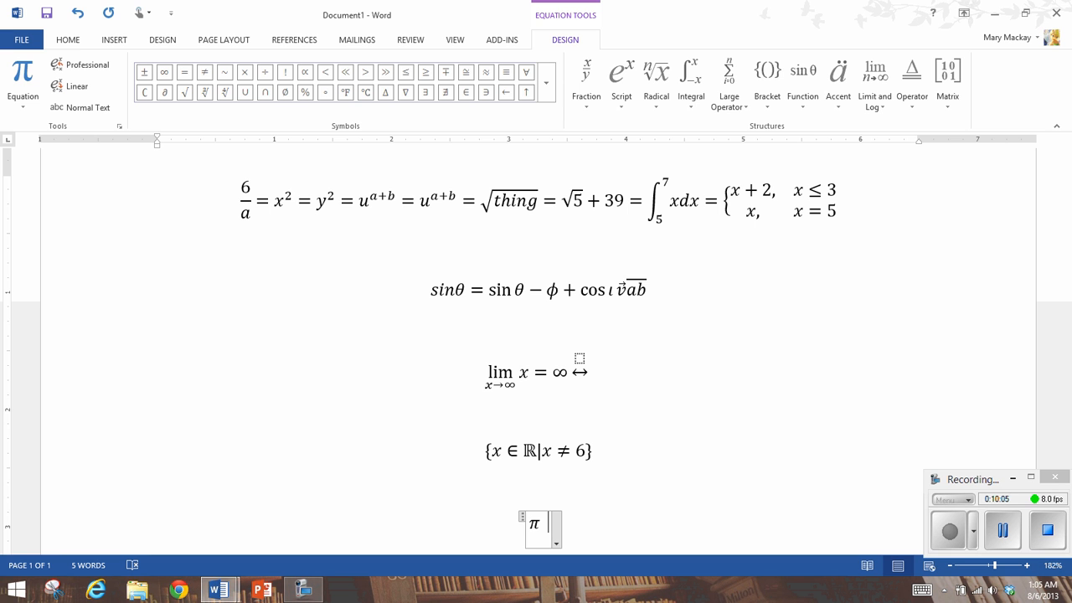
pyautogui.write(' \\theta')
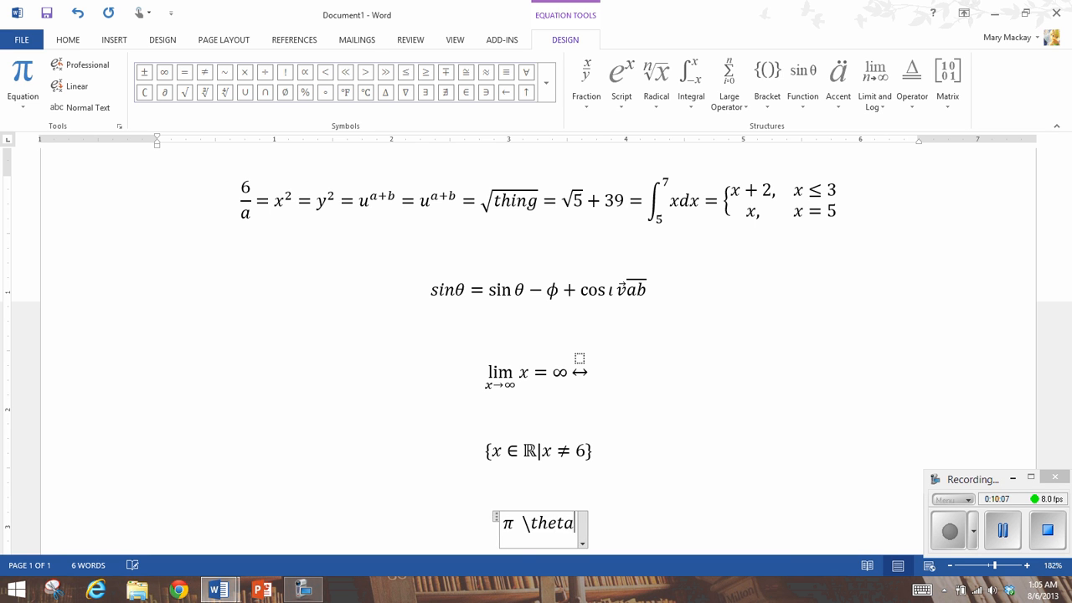
pyautogui.write(' \\iota \\phi')
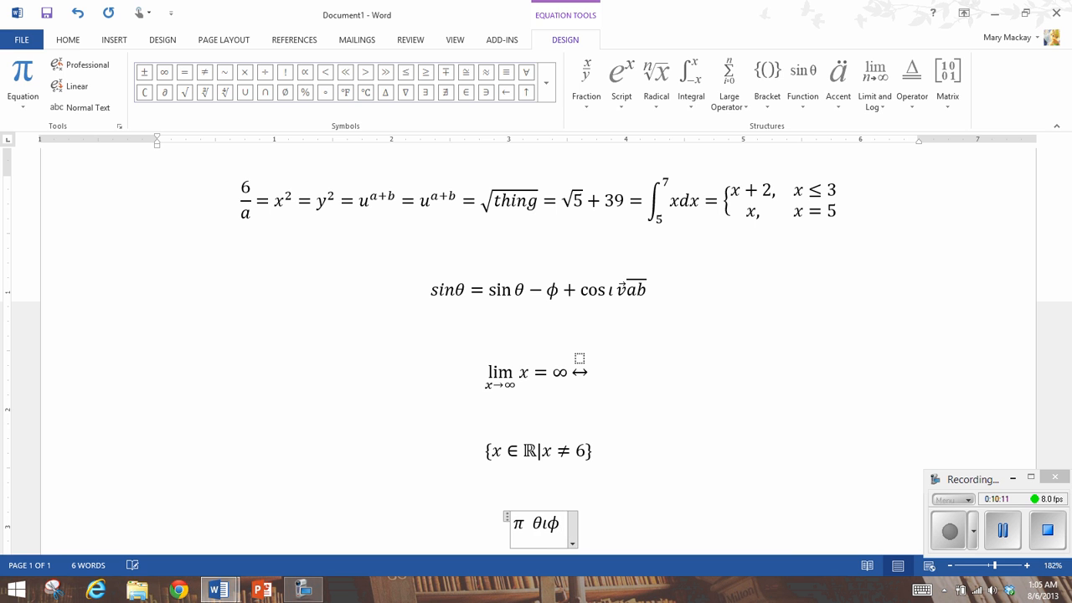
# - Append a lowercase π and an uppercase Π to the equation with the codes \pi and \Pi
pyautogui.write('\\pi')
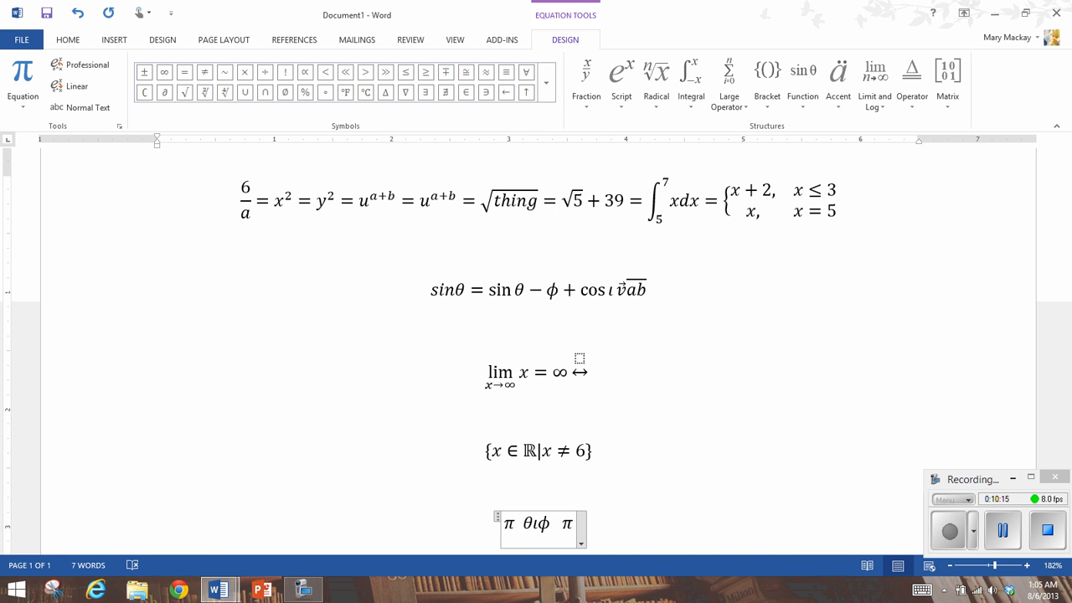
pyautogui.press('BackSpace')
pyautogui.write('\\pi')
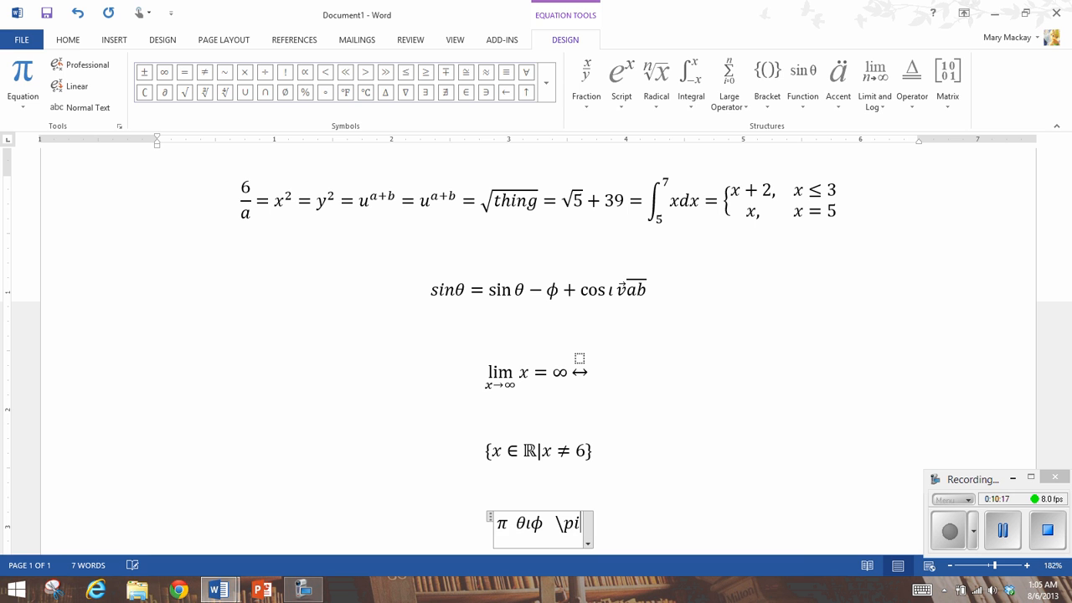
pyautogui.write(' \\P')
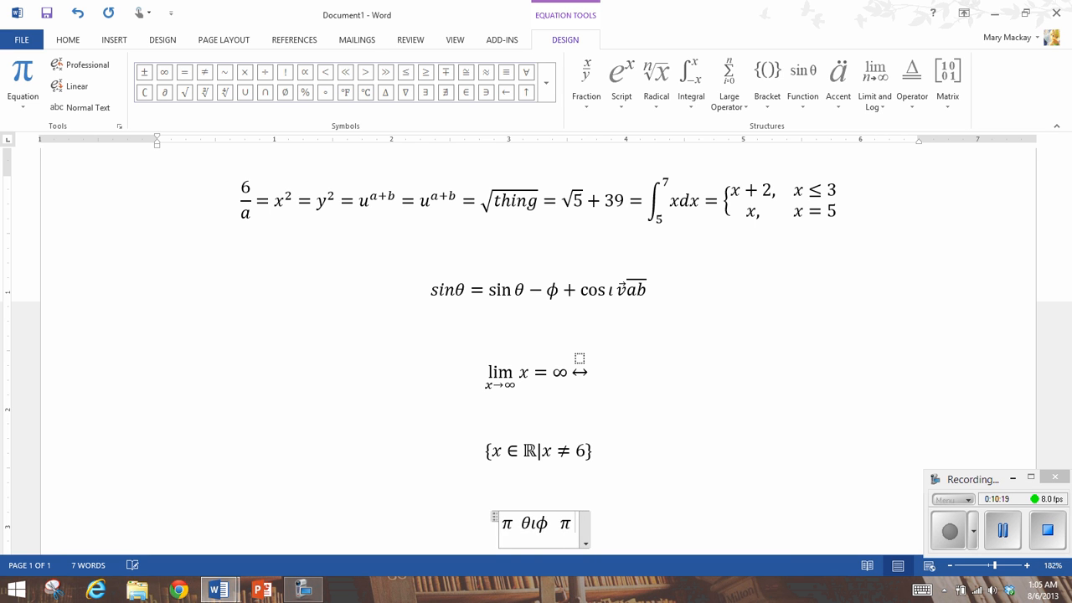
pyautogui.write('i ')
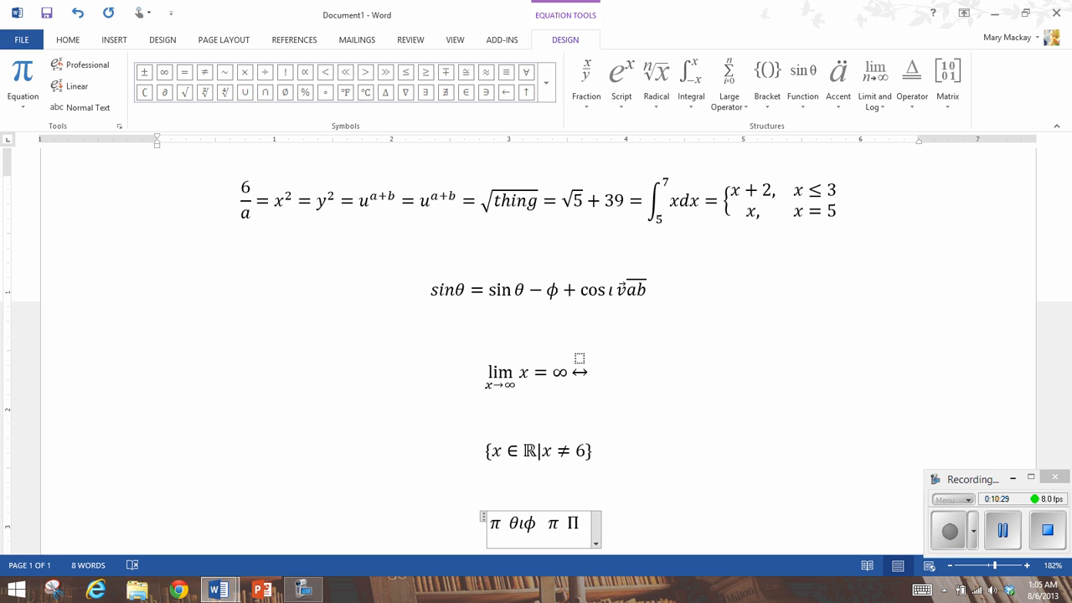
# - Append the operators ≠, ±, × and the multiplication dot to the equation, using \ne, +-, \times and \bullet
pyautogui.write(' \\ne ')
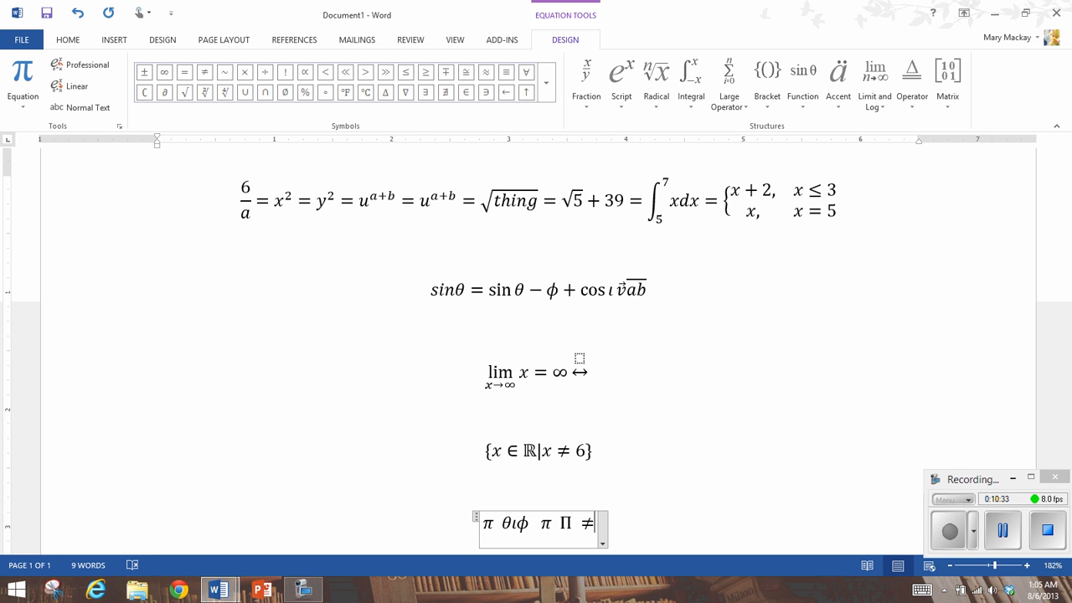
pyautogui.write('+')
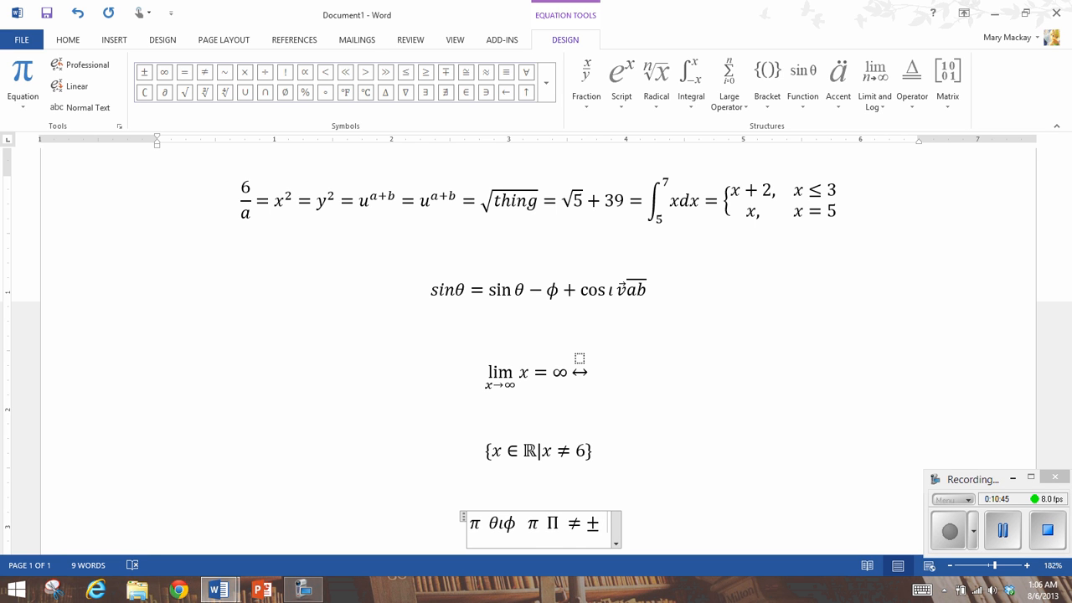
pyautogui.write('\\times ')
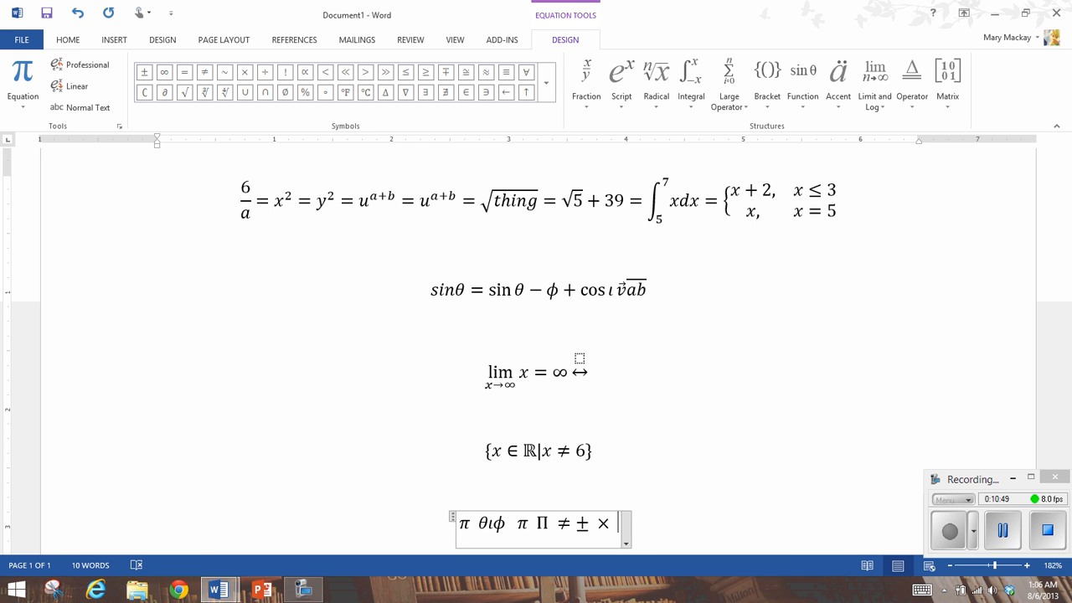
pyautogui.write(' \\bullet ')
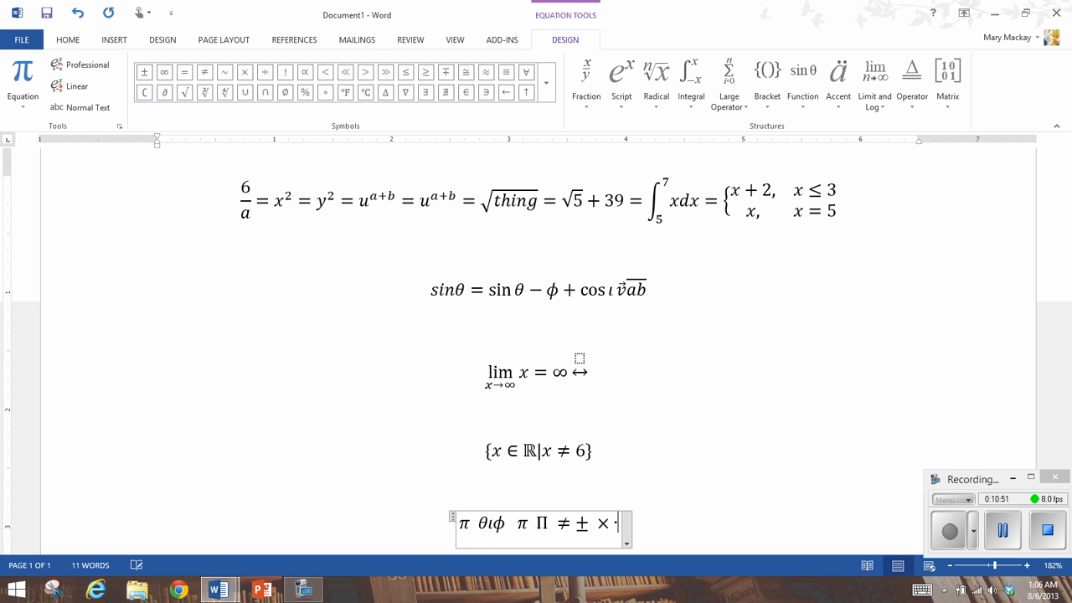
# - Append the product x · y to the equation, using the \bullet code for the dot
pyautogui.write(' x\\bullt')
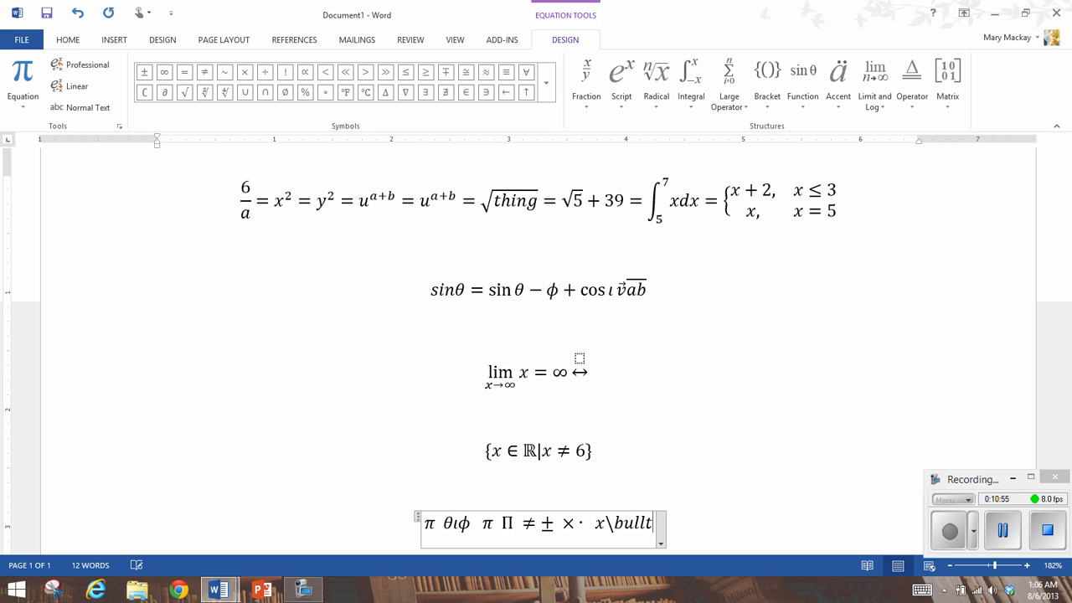
pyautogui.press('BackSpace')
pyautogui.write('et y')
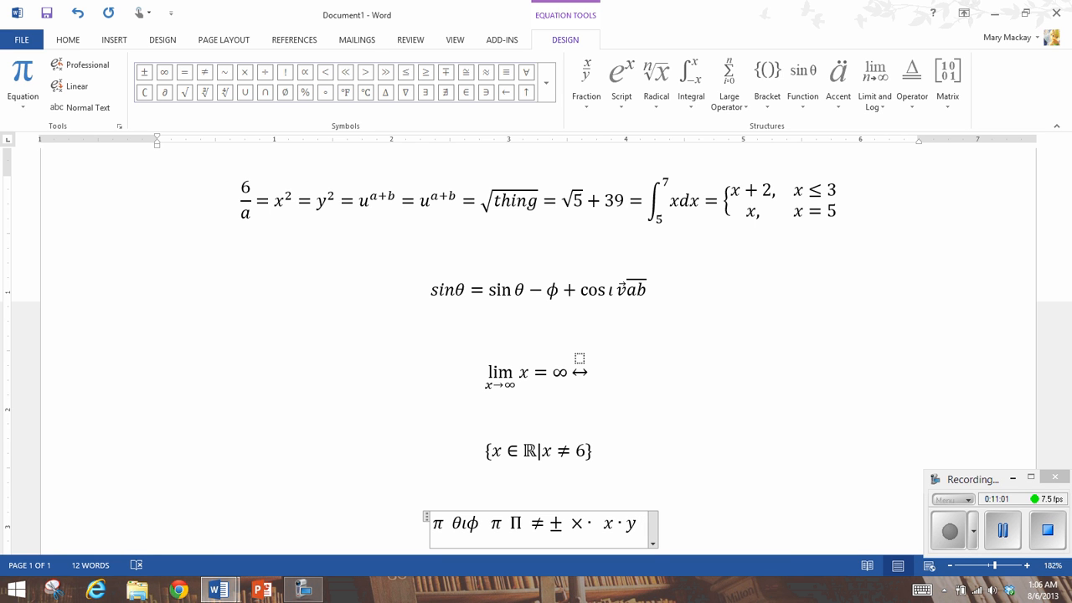
pyautogui.write(' \\')
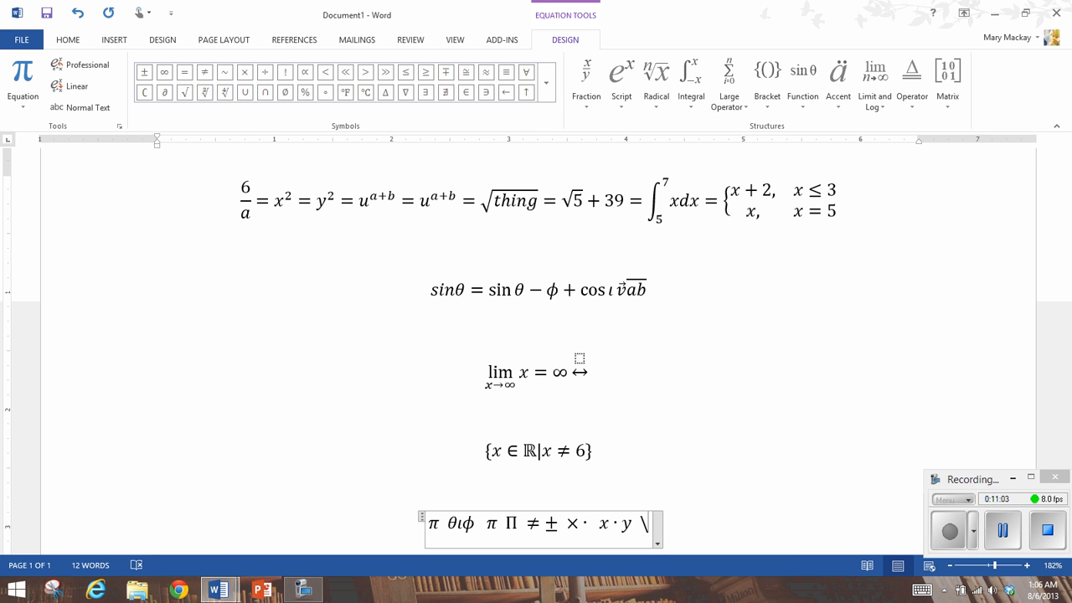
pyautogui.write('divid')
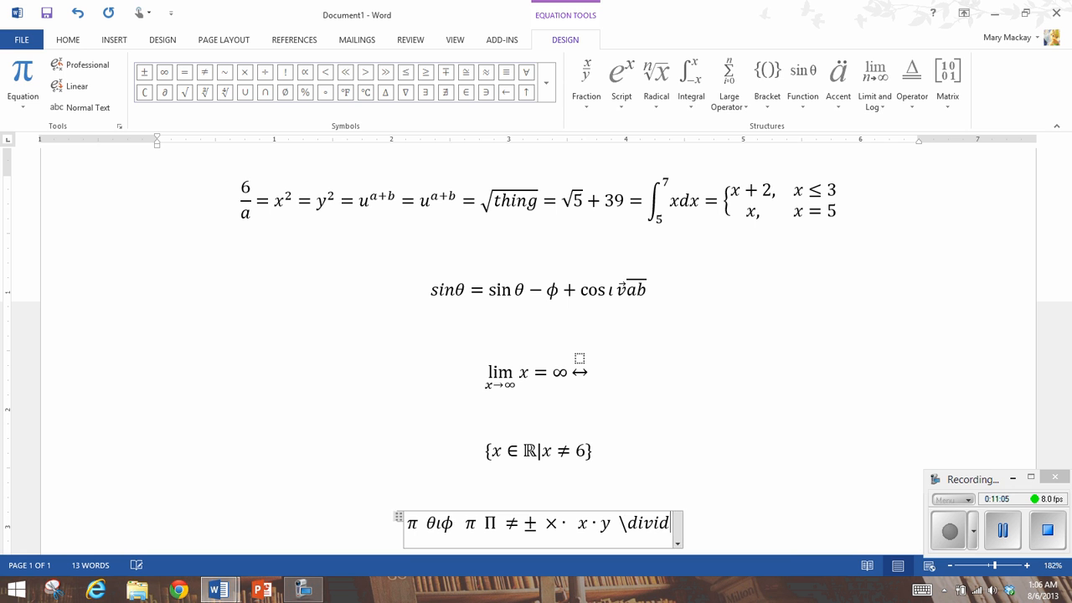
pyautogui.write('e')
pyautogui.press('BackSpace')
pyautogui.press('BackSpace')
pyautogui.write('sion')
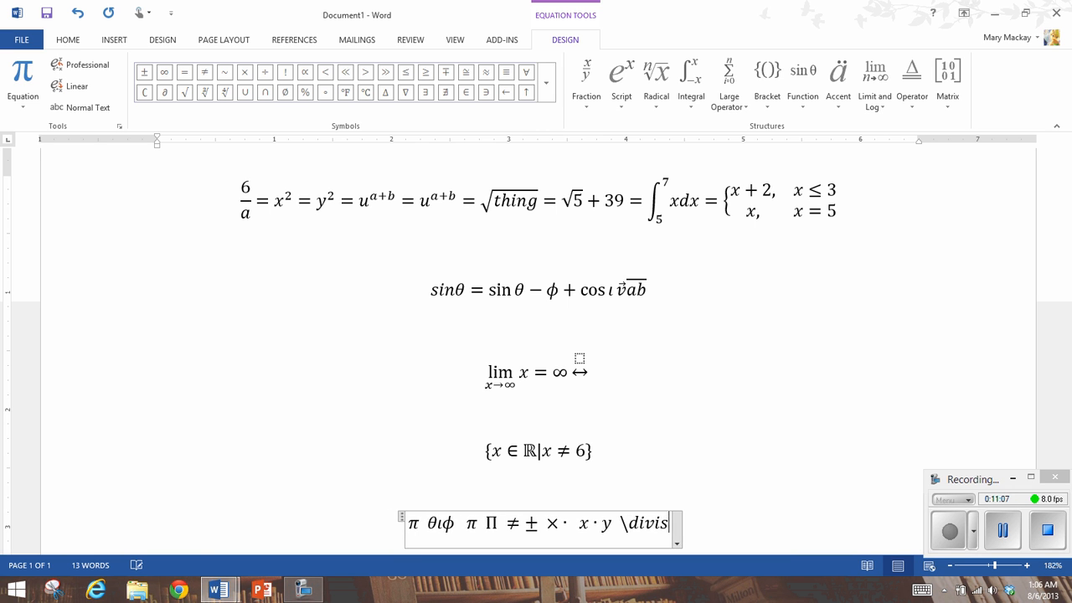
pyautogui.press('BackSpace')
pyautogui.press('BackSpace')
pyautogui.press('BackSpace')
pyautogui.press('BackSpace')
pyautogui.press('BackSpace')
pyautogui.press('BackSpace')
pyautogui.press('BackSpace')
pyautogui.press('BackSpace')
pyautogui.press('BackSpace')
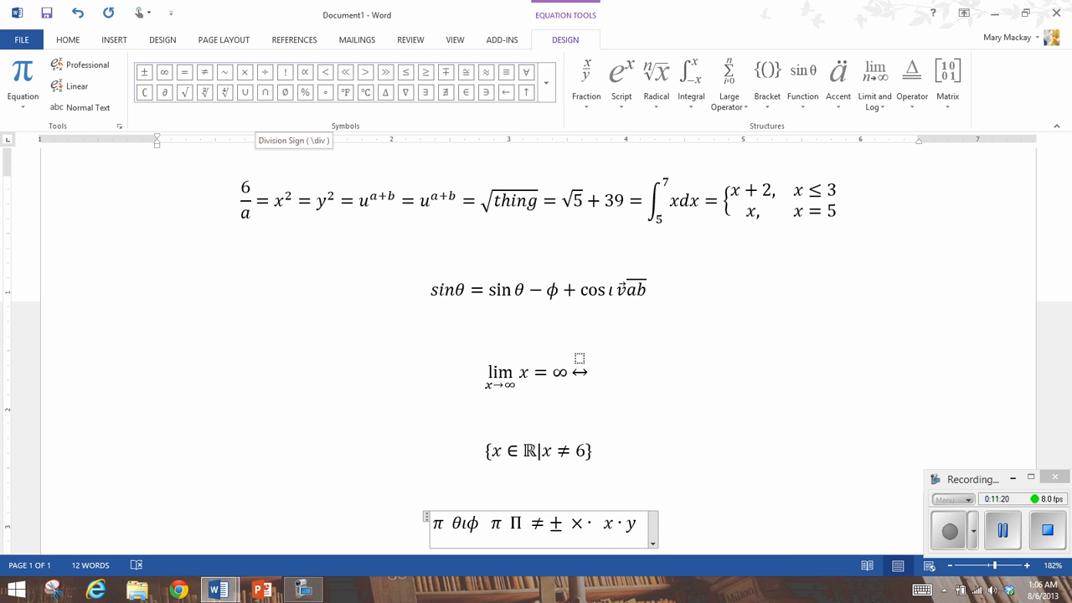
# - Insert the ÷ sign from the Basic Math symbols after x · y, and follow it with ≤ converted from <=
pyautogui.click(265, 72)
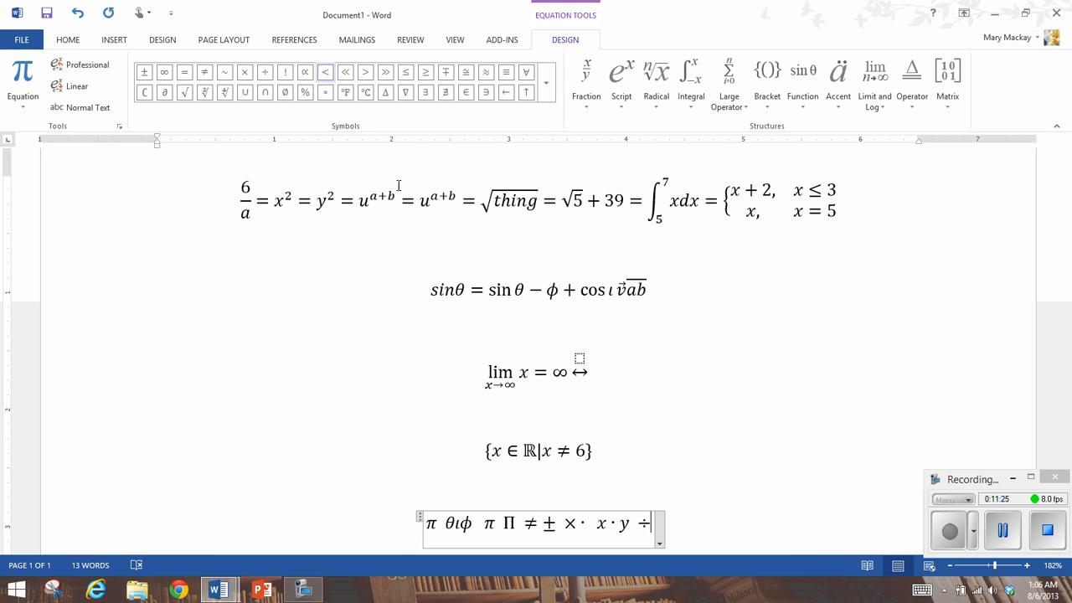
pyautogui.write('<')
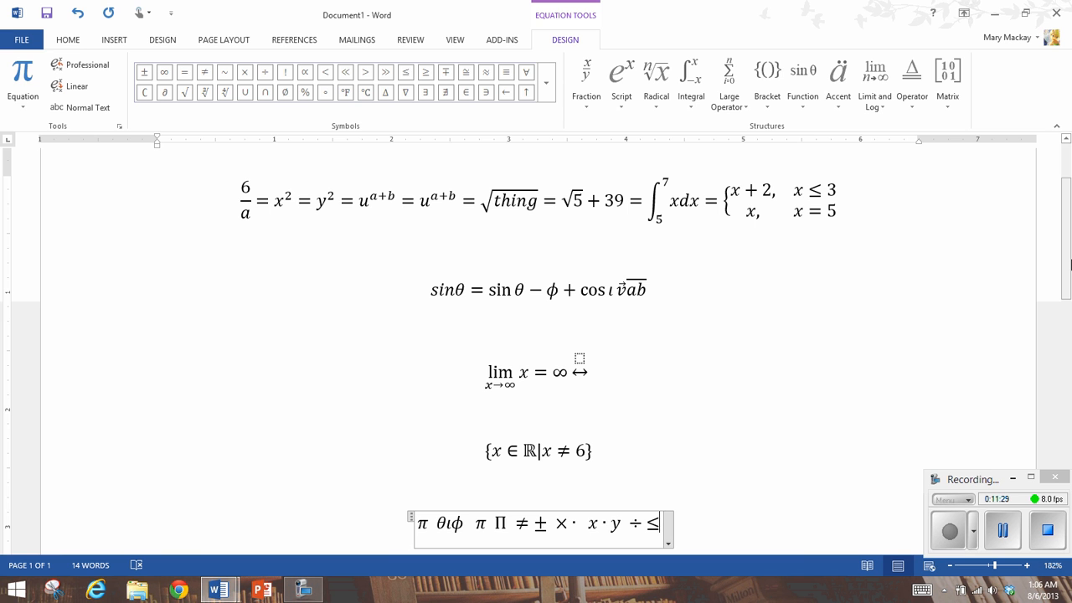
pyautogui.hotkey('ctrl', 'z')
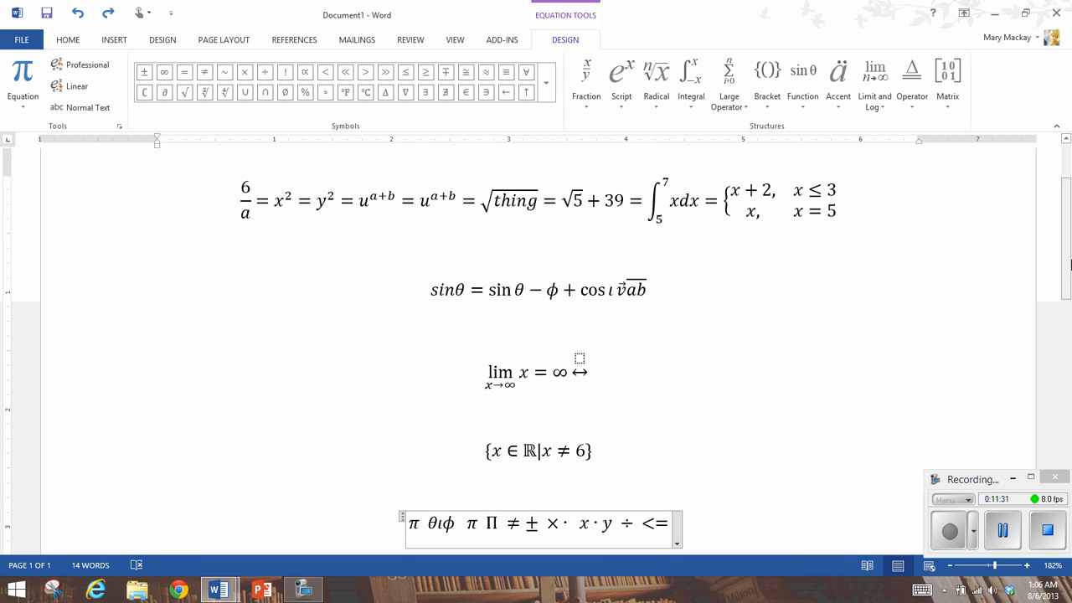
pyautogui.hotkey('ctrl', 'y')
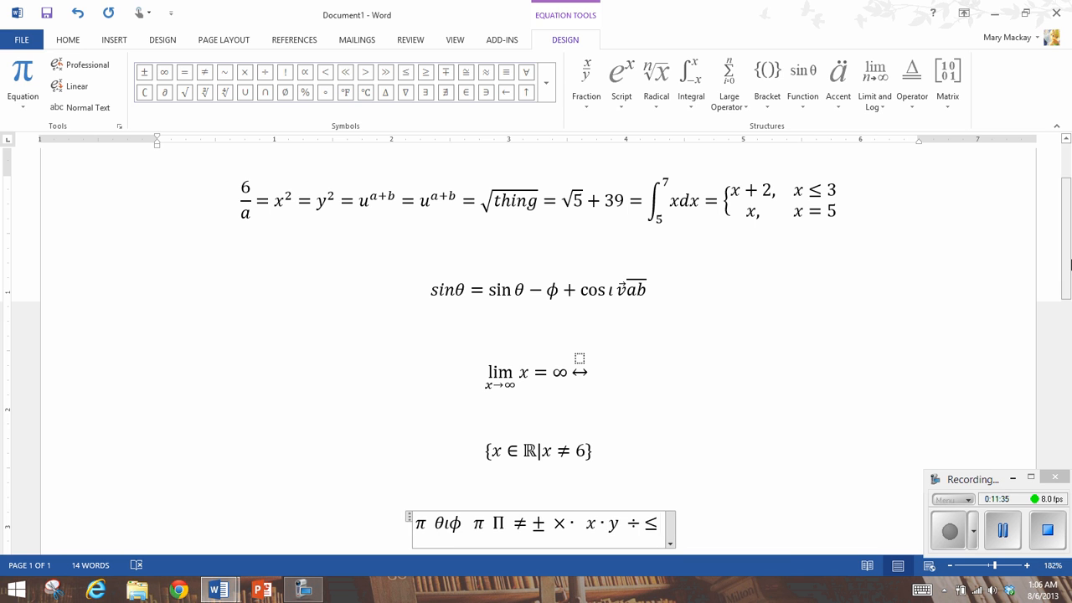
# - Append the ≥ sign after ≤ by converting >=
pyautogui.write('>=')
pyautogui.hotkey('ctrl', 'z')
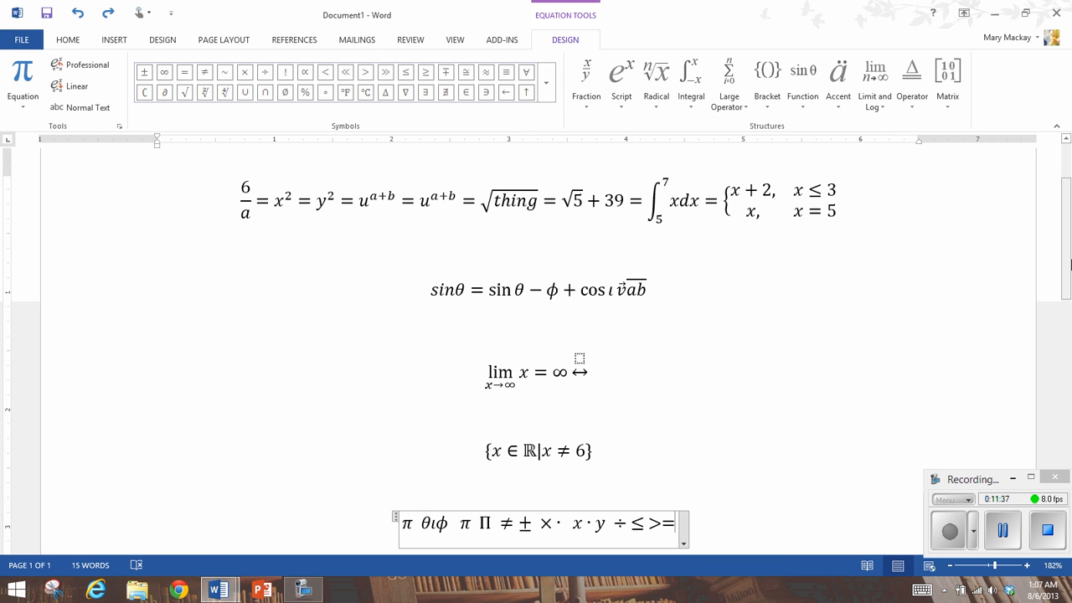
pyautogui.press('BackSpace')
pyautogui.press('BackSpace')
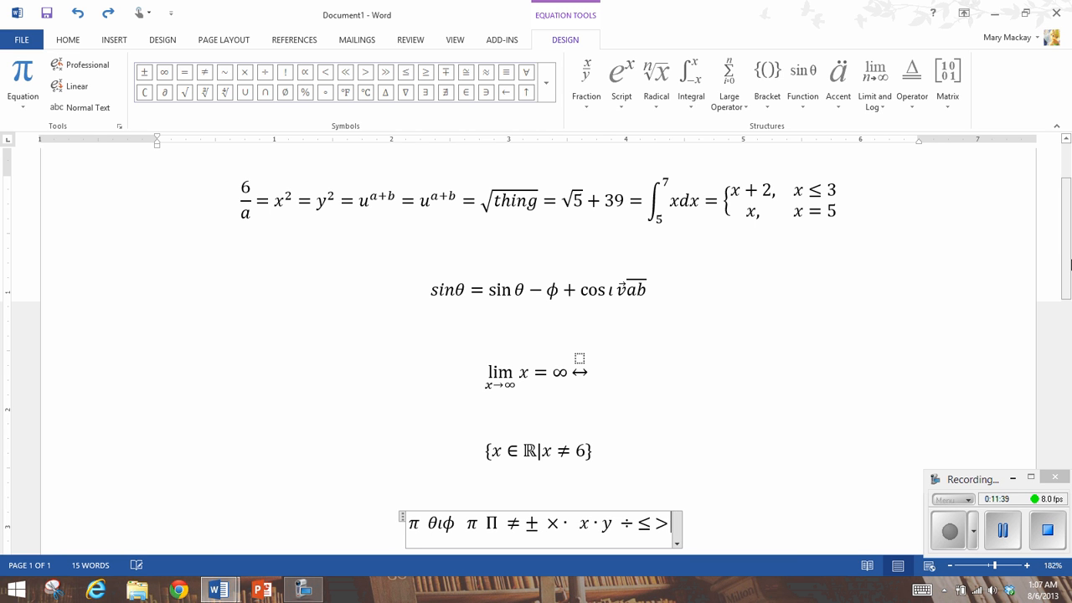
pyautogui.write('>=')
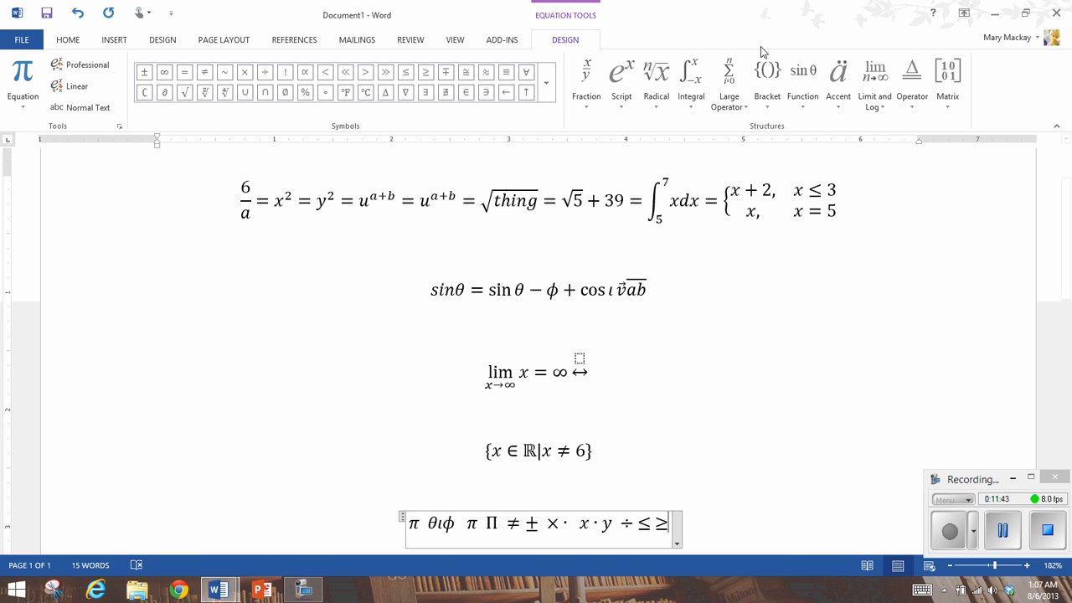
# - Display the Greek Letters symbol set, and append δ and Δ to the equation with \delta and \Delta
pyautogui.click(546, 81)
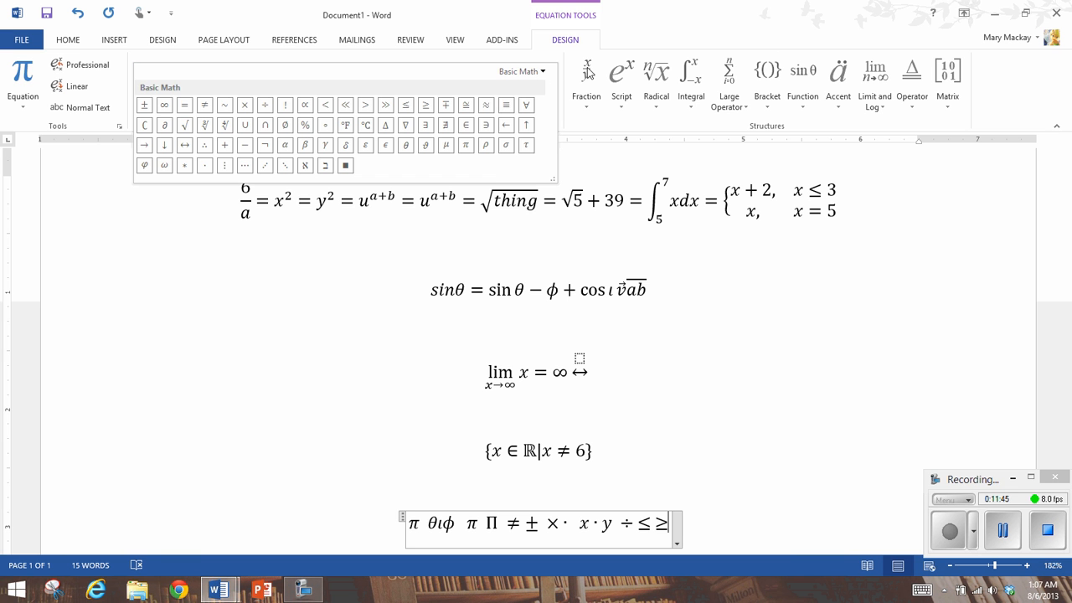
pyautogui.click(526, 74)
pyautogui.click(524, 103)
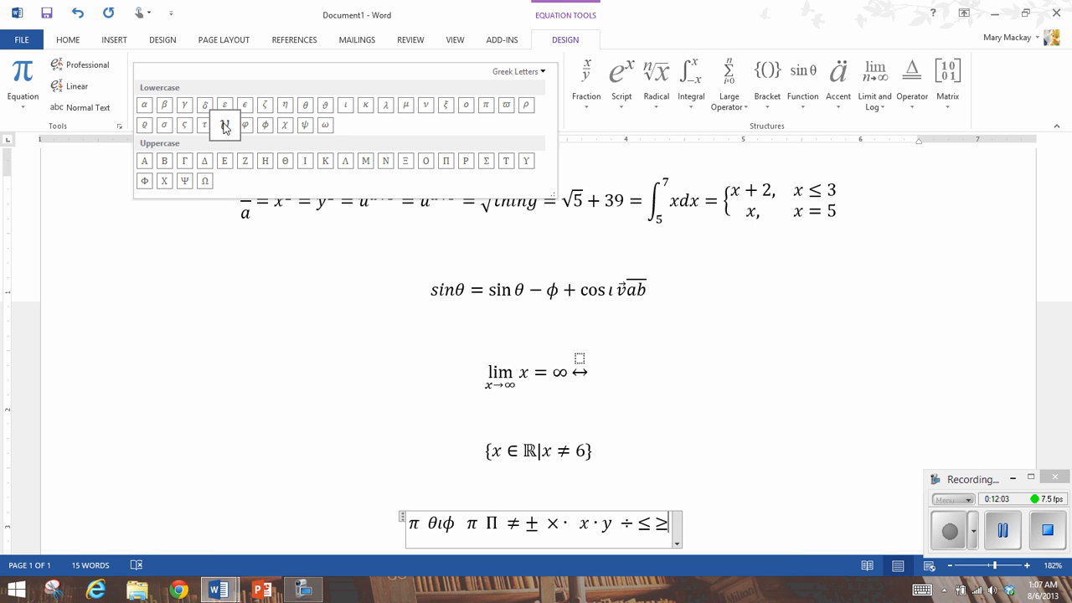
pyautogui.click(705, 525)
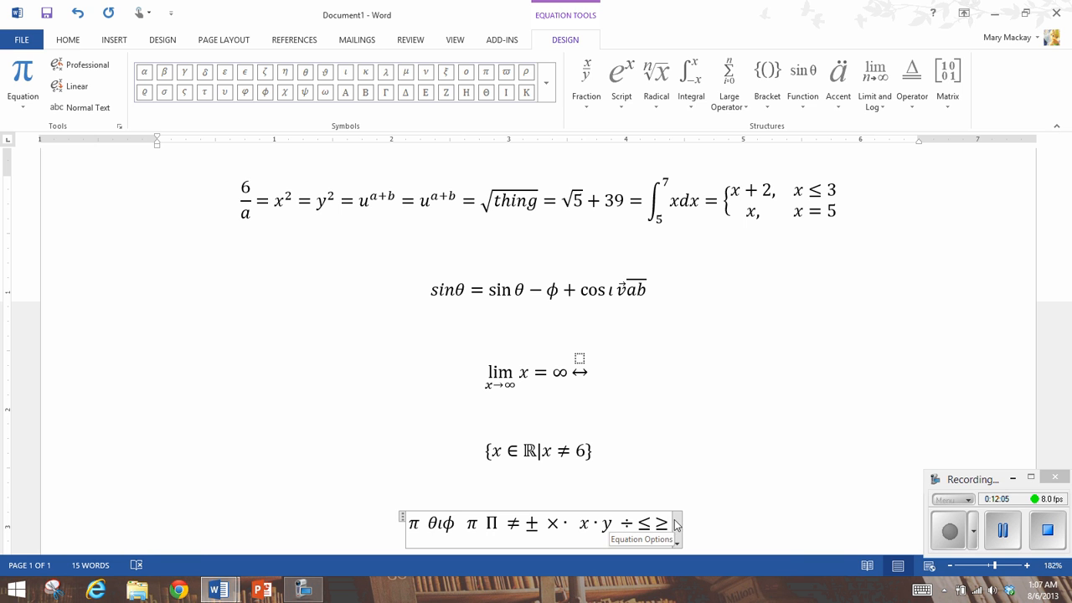
pyautogui.write('\\del')
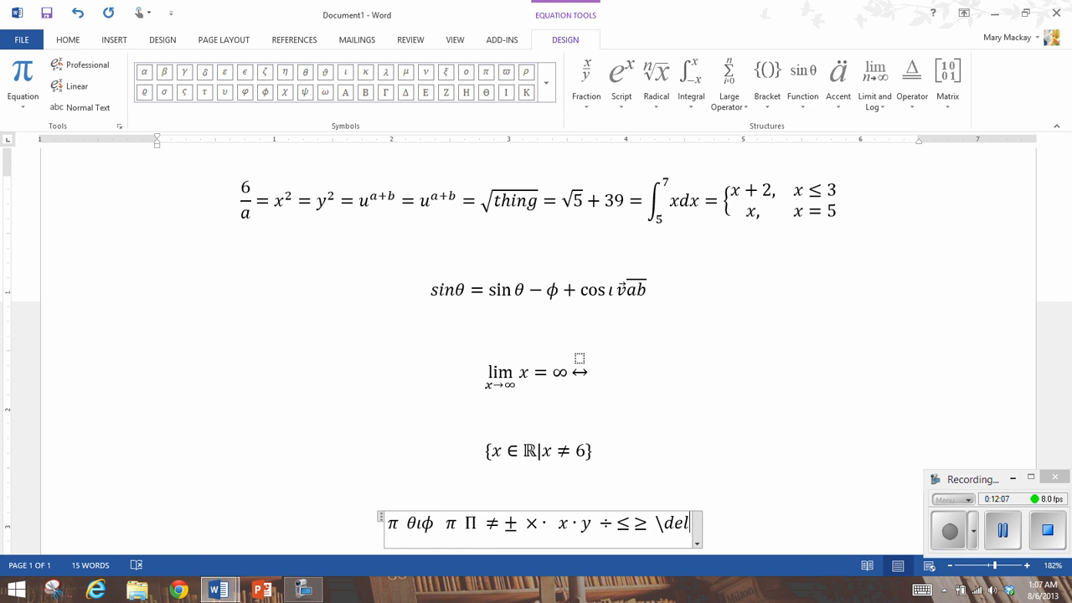
pyautogui.write('ta  \\Delta')
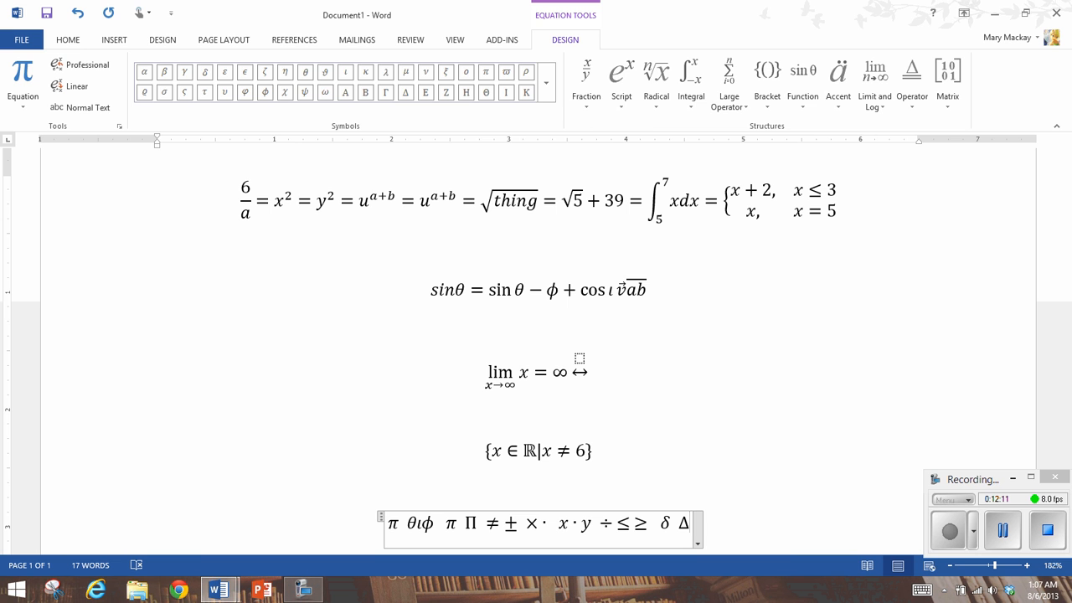
# - View the Letter-Like Symbols set, and append the ∫ sign after Δ from the Basic N-ary group of the Operators set
pyautogui.click(546, 82)
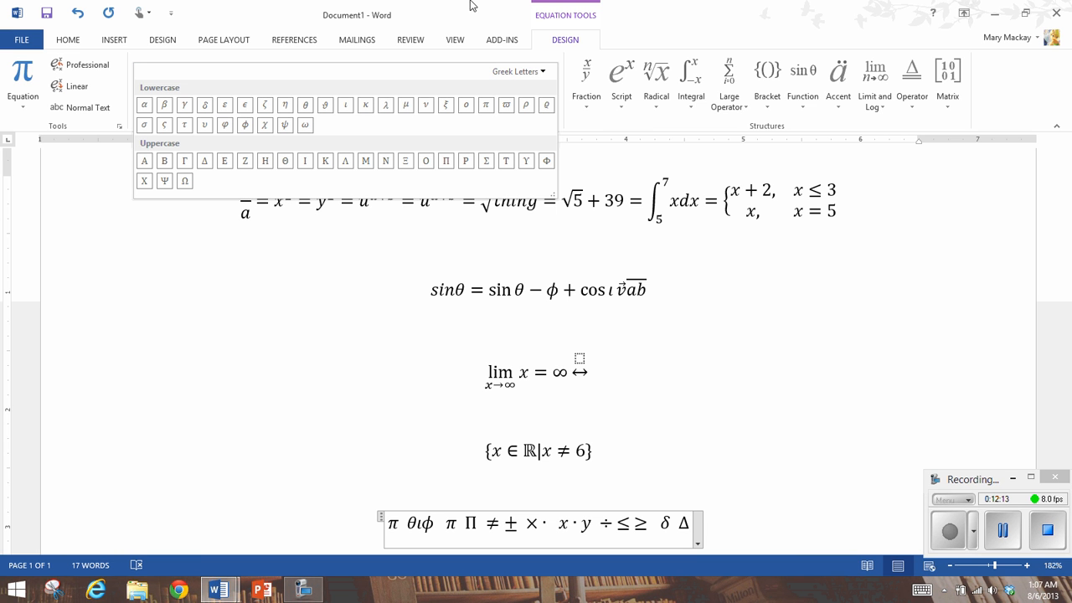
pyautogui.click(519, 71)
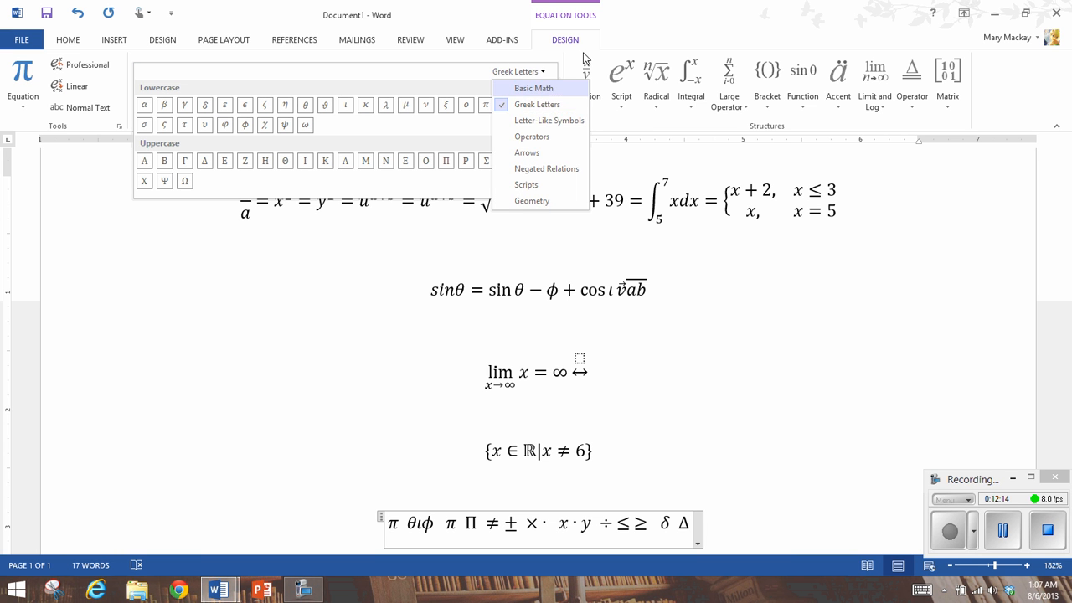
pyautogui.click(550, 118)
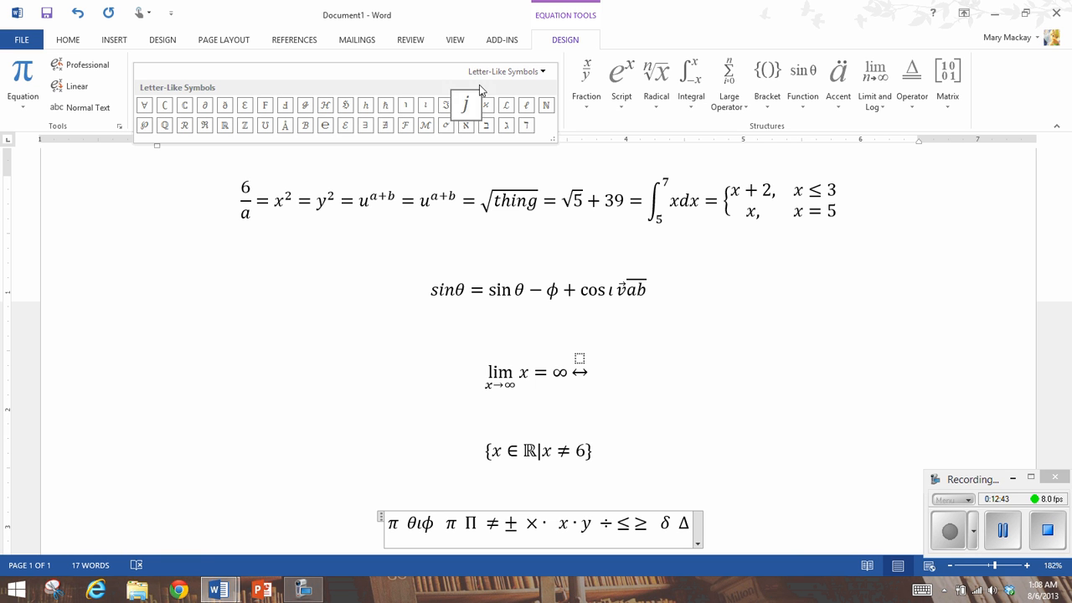
pyautogui.click(536, 70)
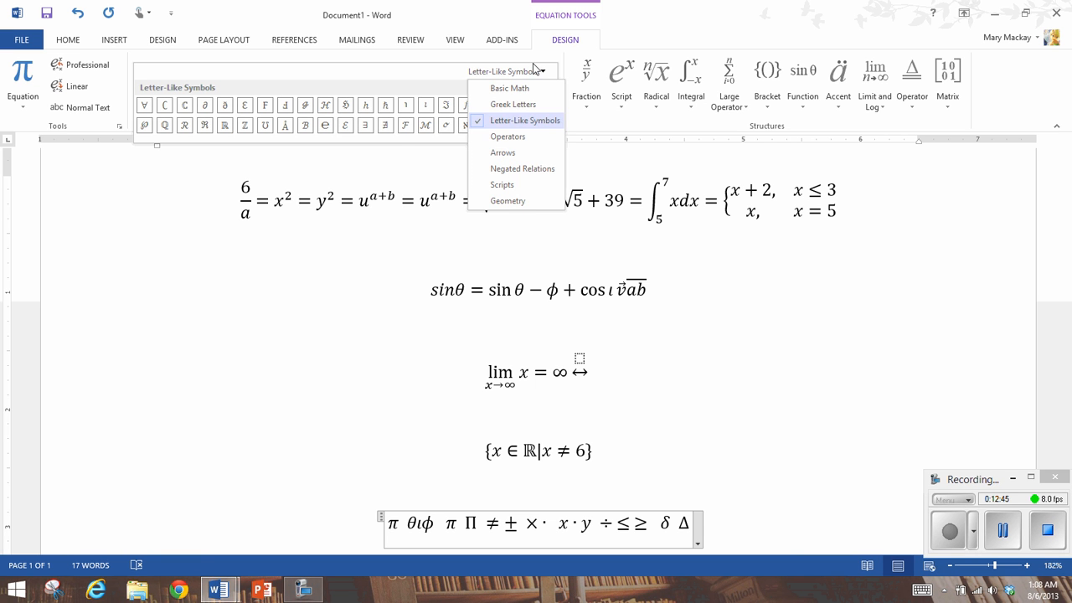
pyautogui.click(508, 136)
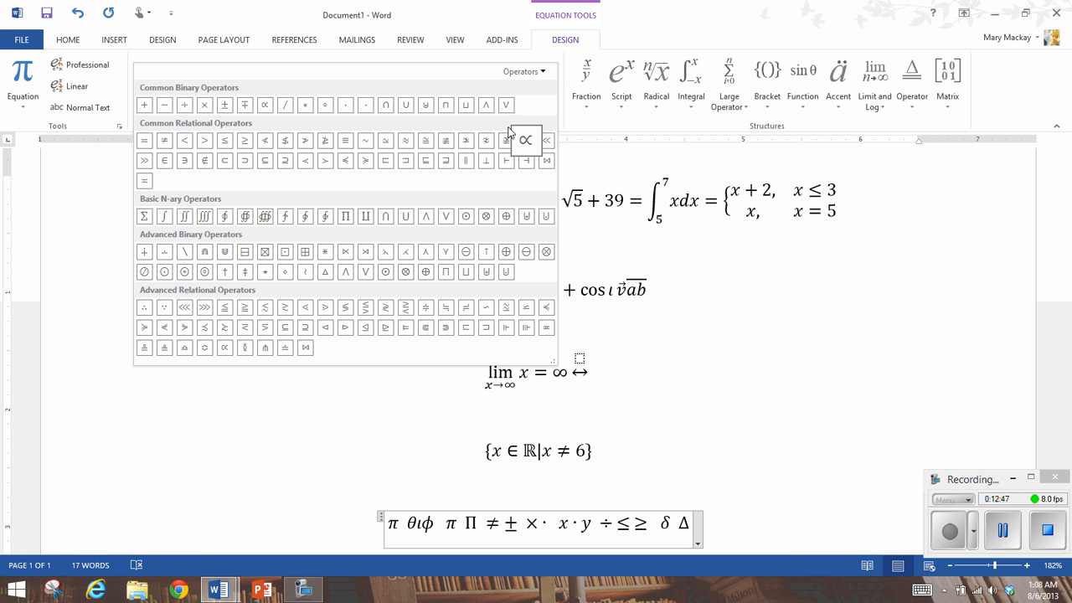
pyautogui.click(164, 216)
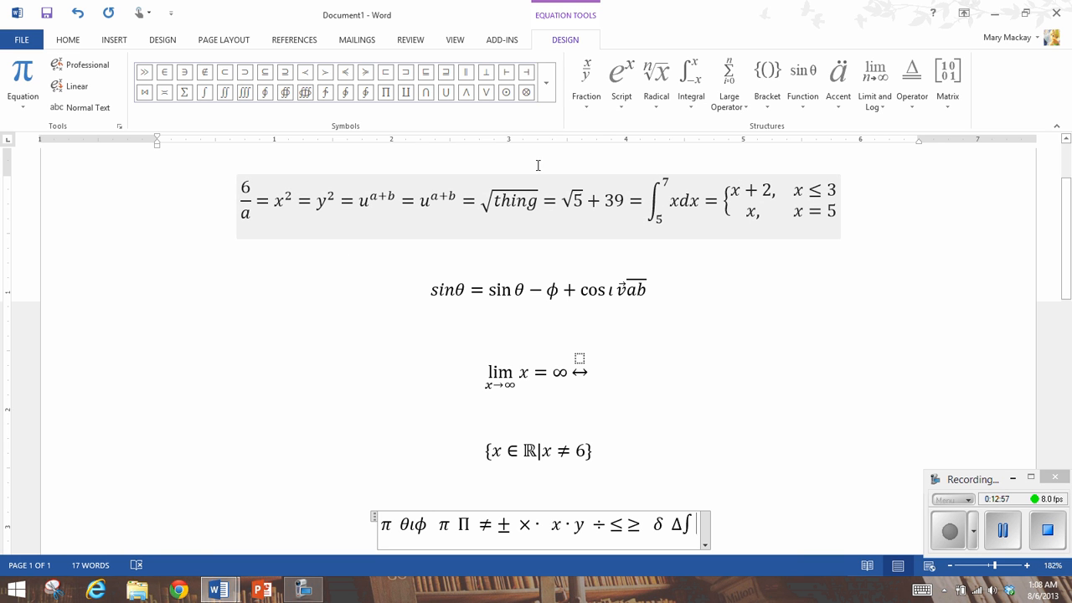
# - Look through the Arrows, Negated Relations and Scripts symbol sets
pyautogui.click(546, 83)
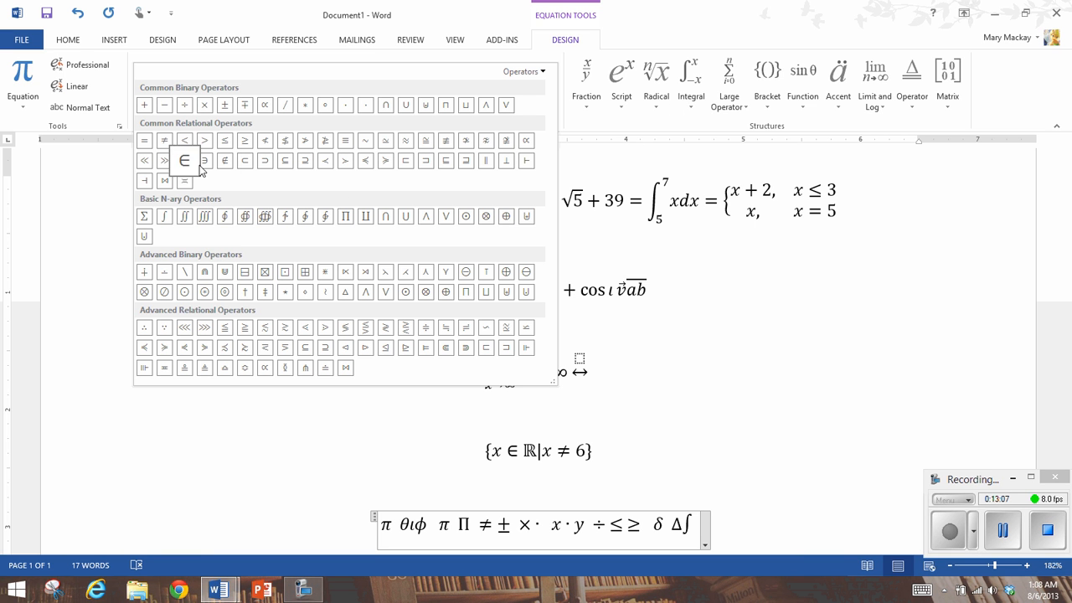
pyautogui.click(540, 73)
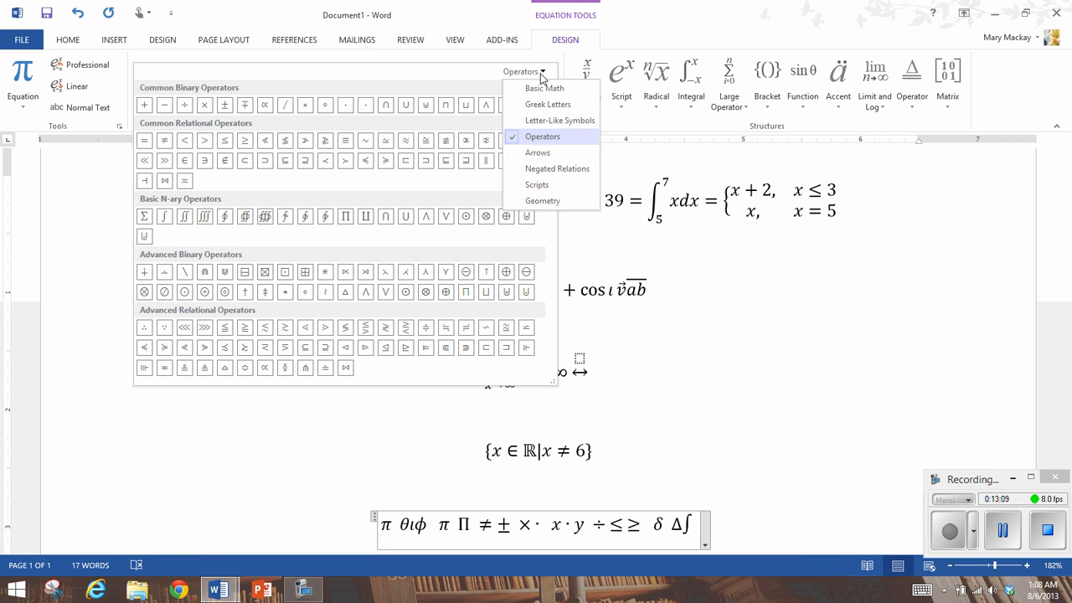
pyautogui.click(520, 153)
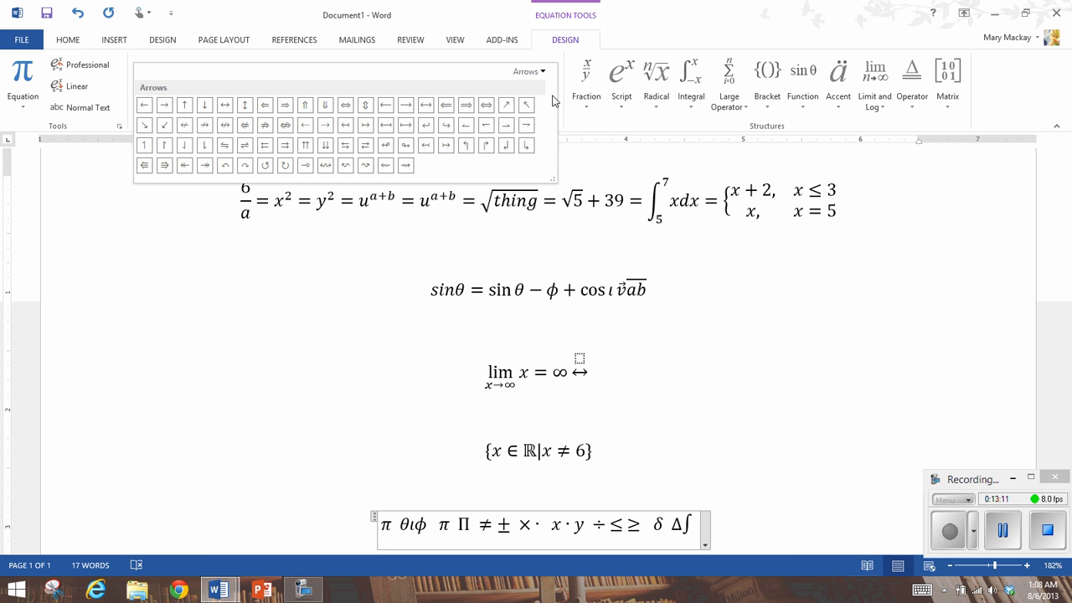
pyautogui.click(536, 72)
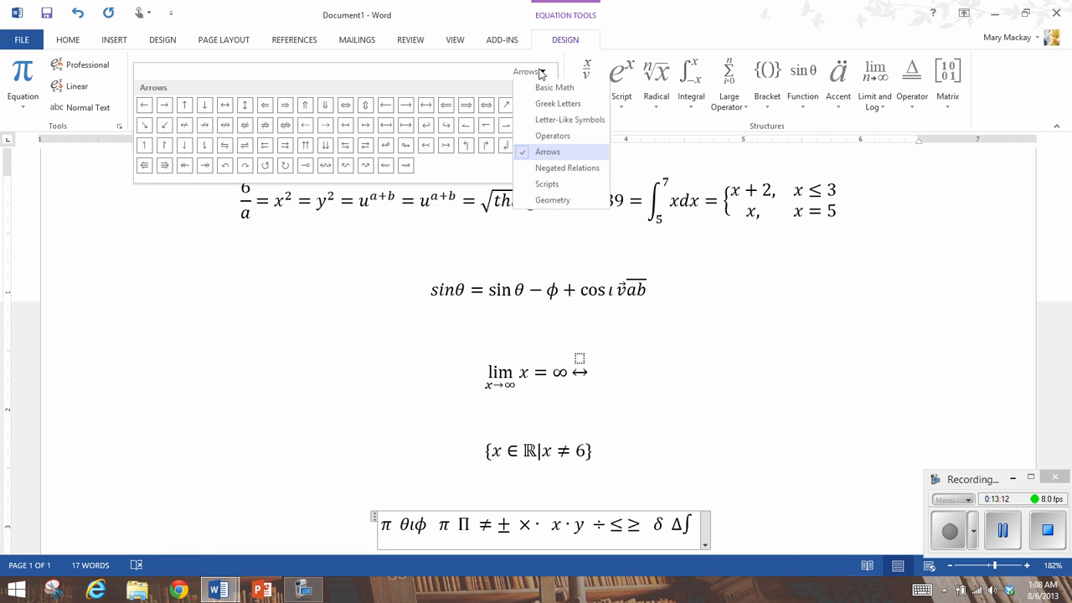
pyautogui.click(541, 168)
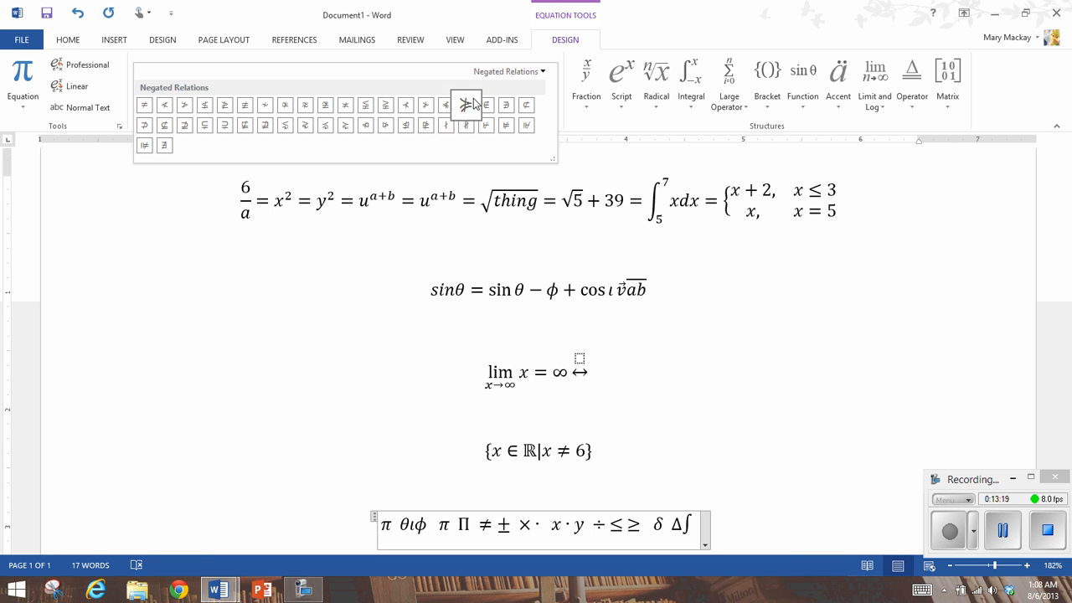
pyautogui.click(513, 73)
pyautogui.click(494, 185)
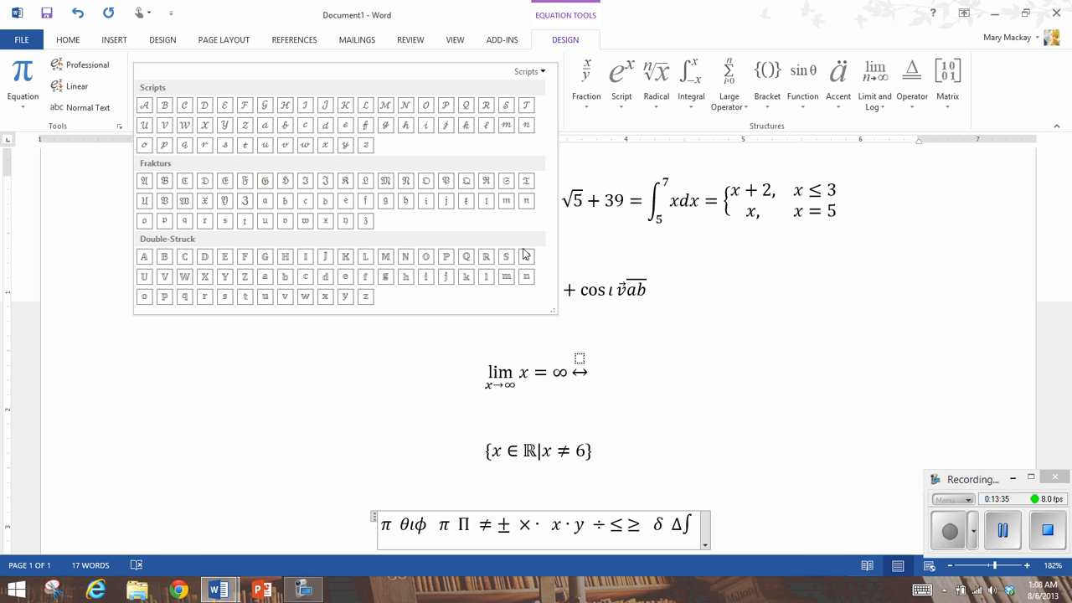
pyautogui.click(718, 526)
# - Insert a new blank equation on the line below the row of symbols
pyautogui.scroll(-3, 722, 518)
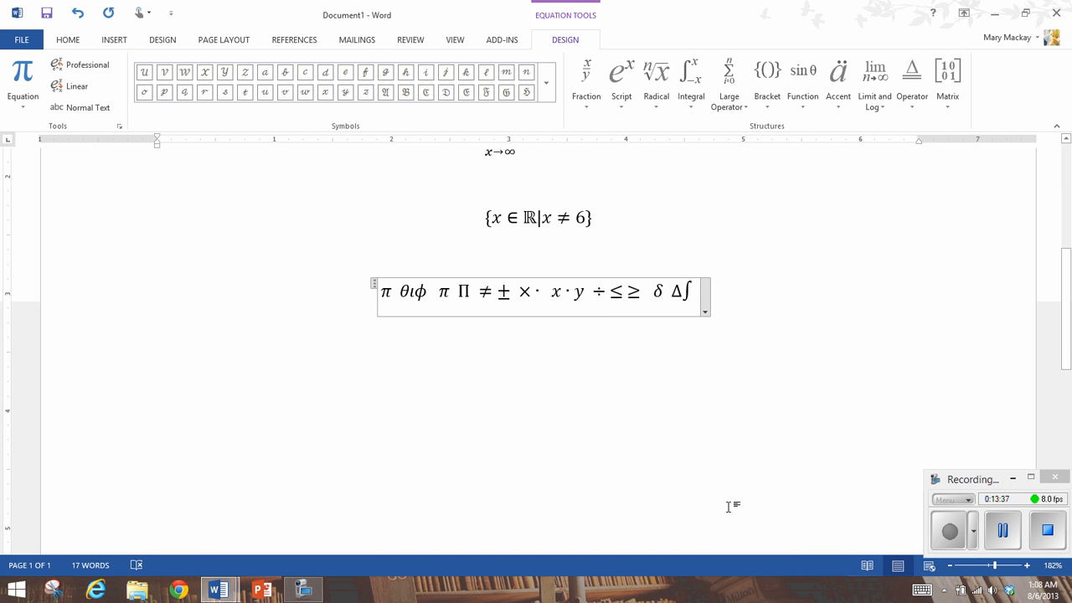
pyautogui.press('Down')
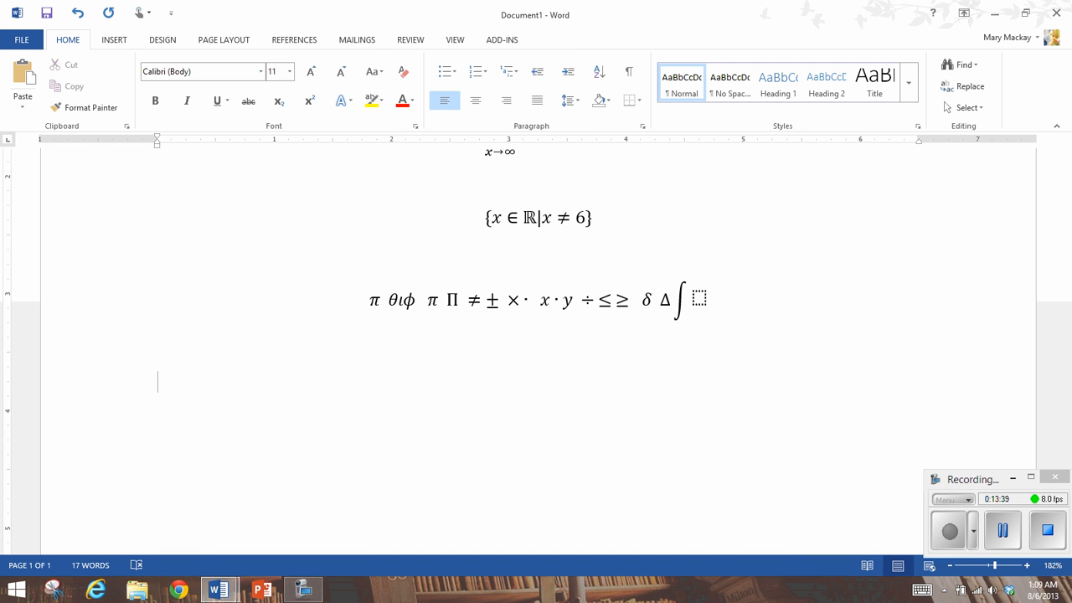
pyautogui.hotkey('alt', '=')
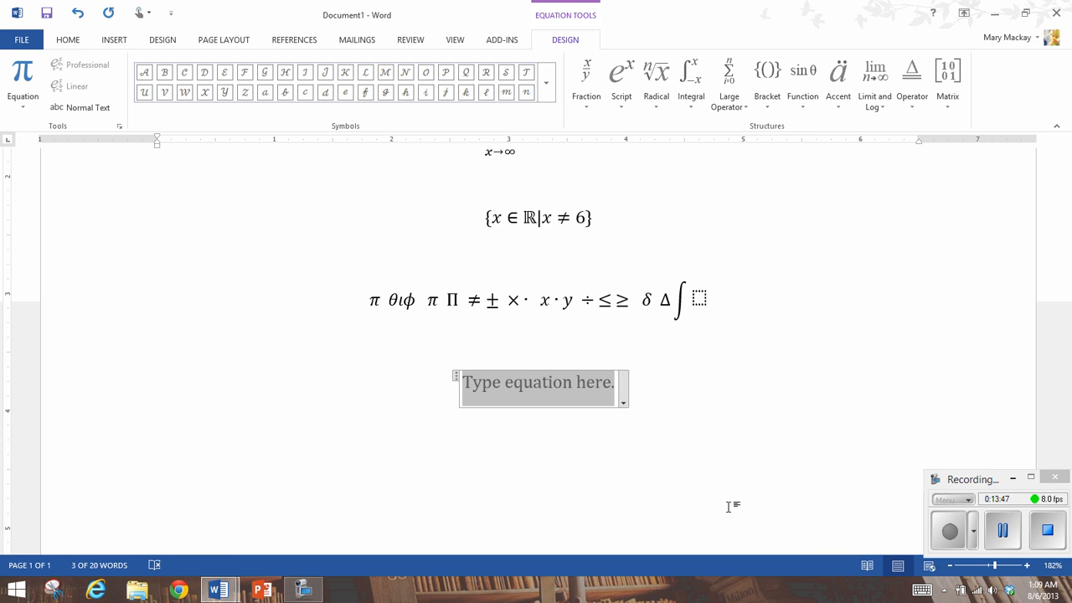
# - Fill the new equation with the script ℓ from the Scripts set, followed by B and a plain l
pyautogui.click(486, 92)
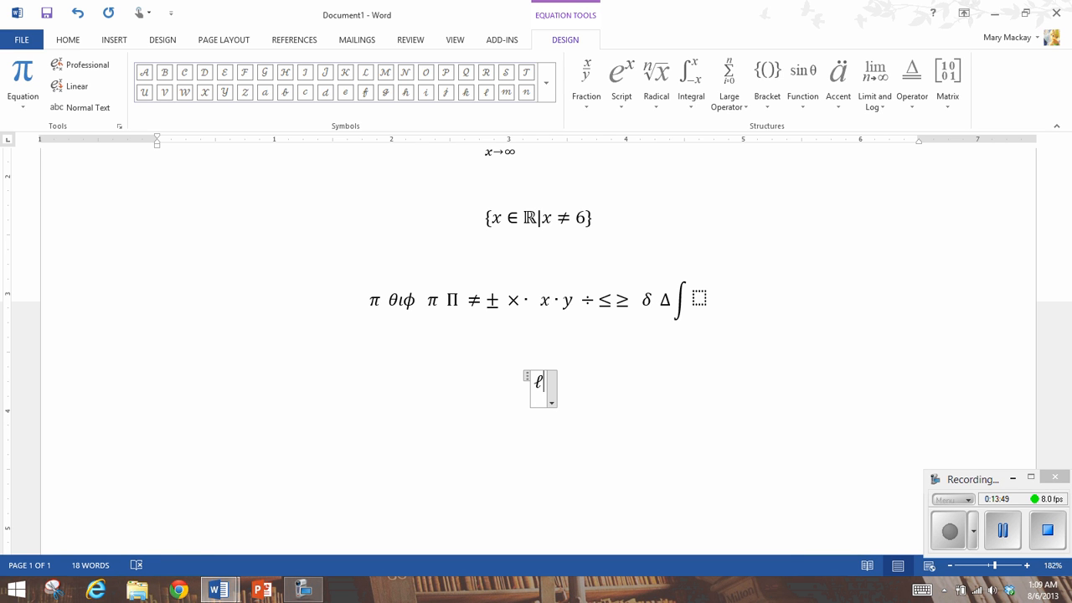
pyautogui.write('B')
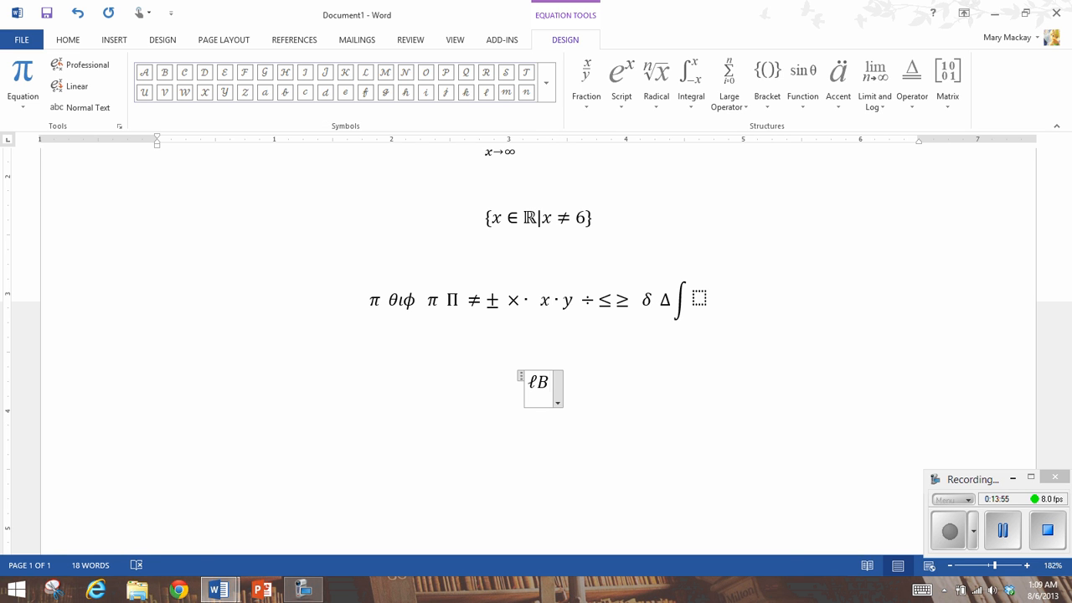
pyautogui.write('l')
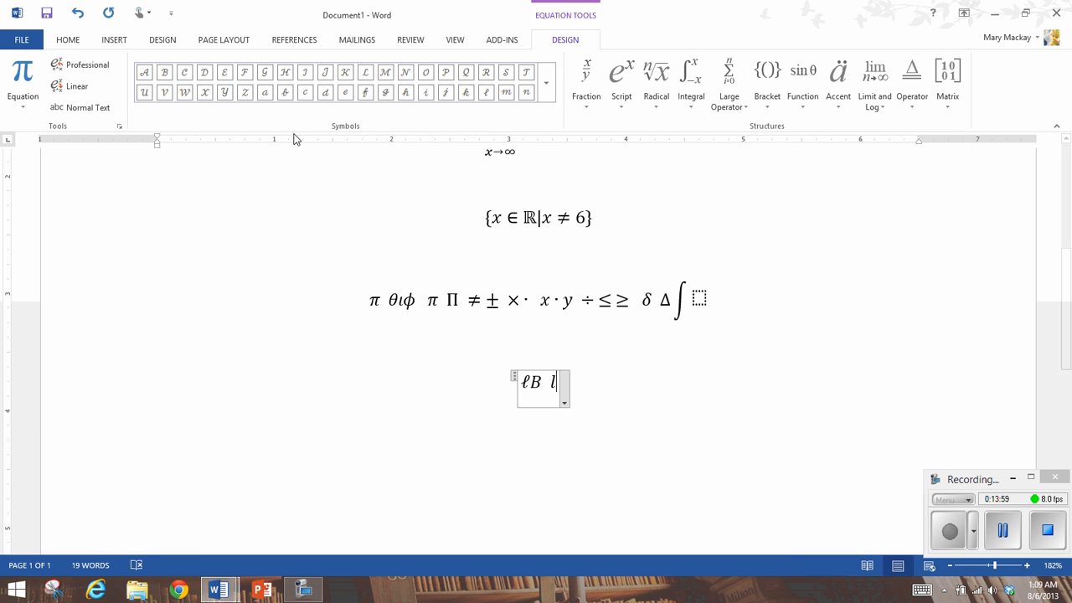
# - View the Geometry symbol set, and return the symbol gallery to Basic Math
pyautogui.click(546, 83)
pyautogui.click(531, 73)
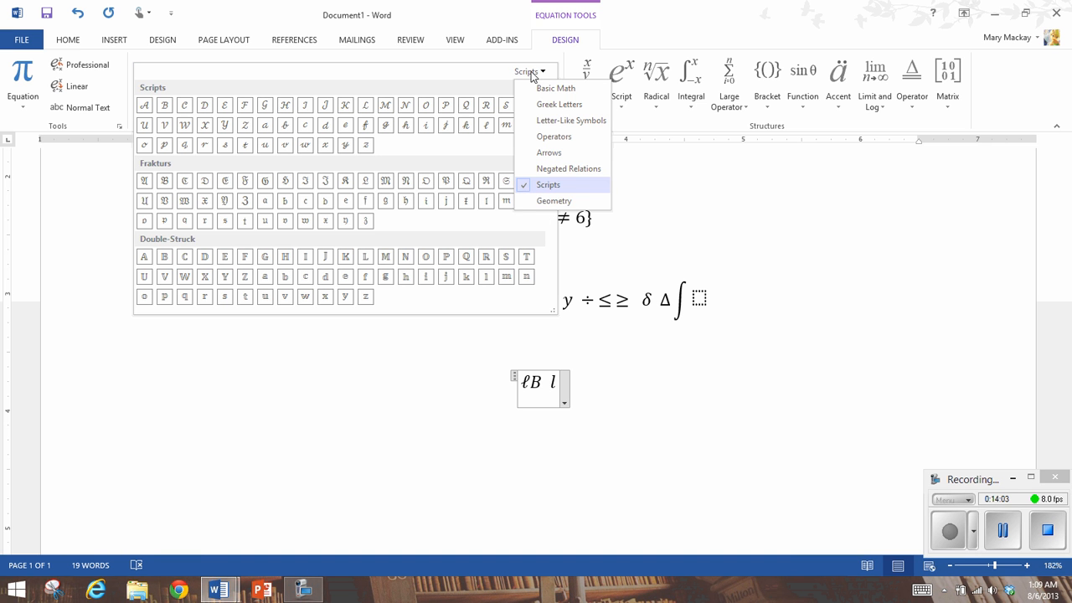
pyautogui.click(557, 202)
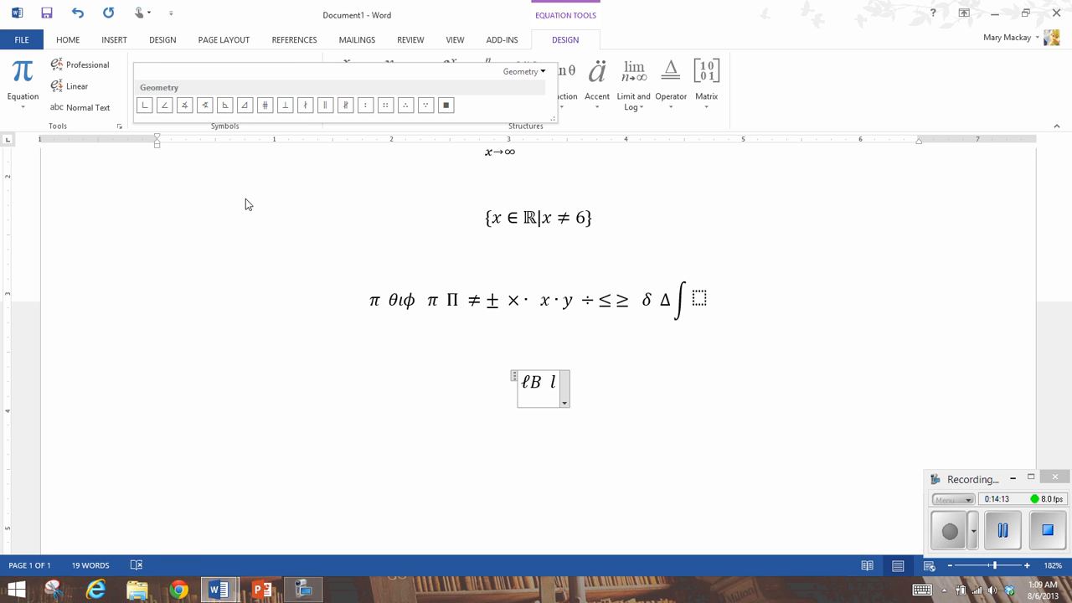
pyautogui.click(351, 209)
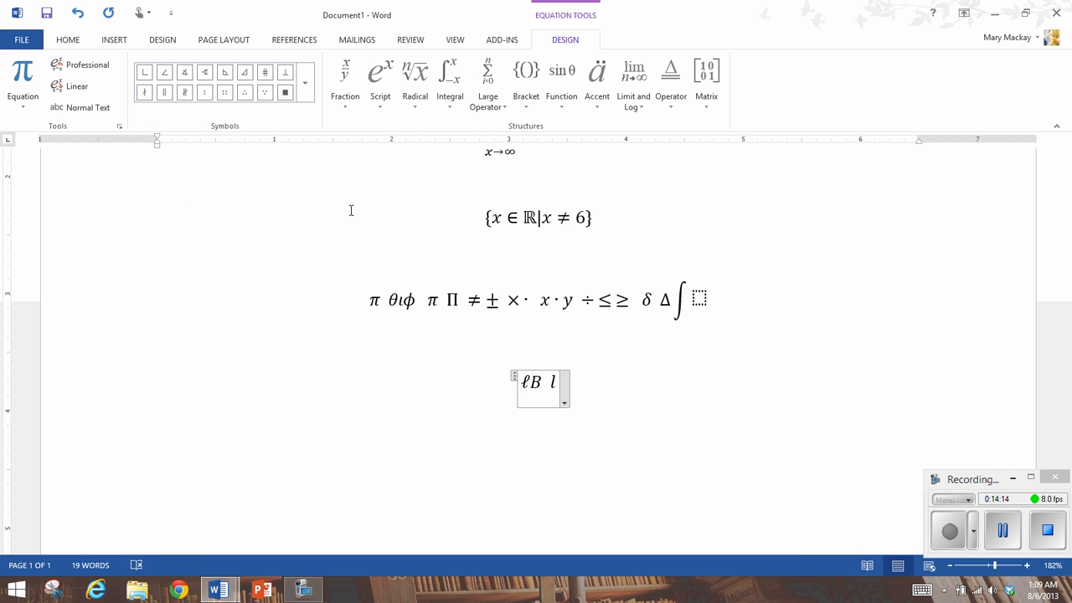
pyautogui.click(305, 83)
pyautogui.click(295, 72)
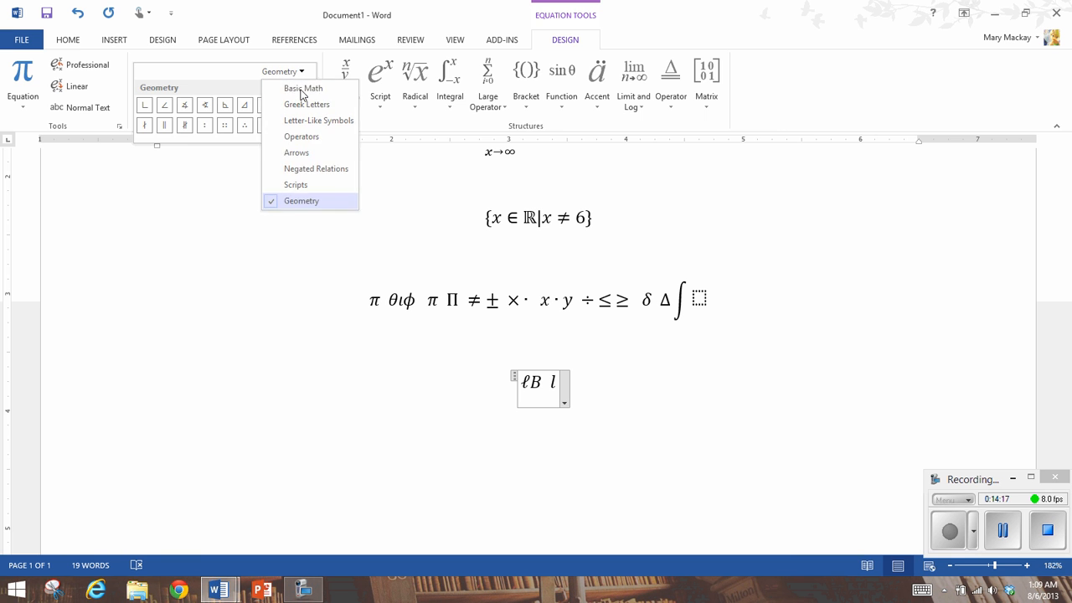
pyautogui.click(302, 89)
pyautogui.click(634, 410)
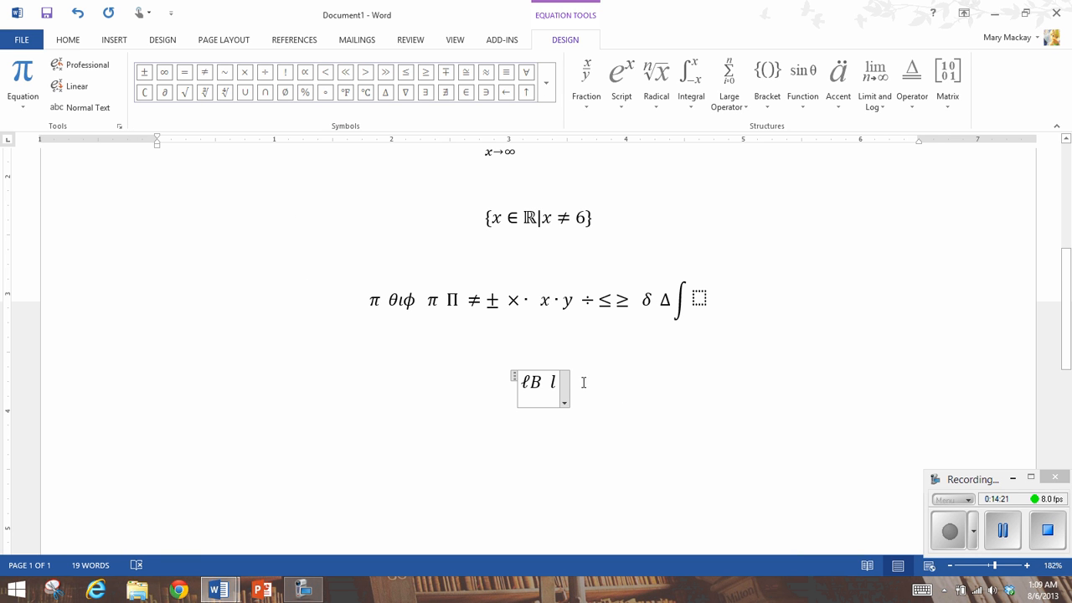
# - Delete all the characters from the last equation, leaving it empty
pyautogui.scroll(-3, 584, 382)
pyautogui.scroll(4, 584, 382)
pyautogui.scroll(-1, 584, 382)
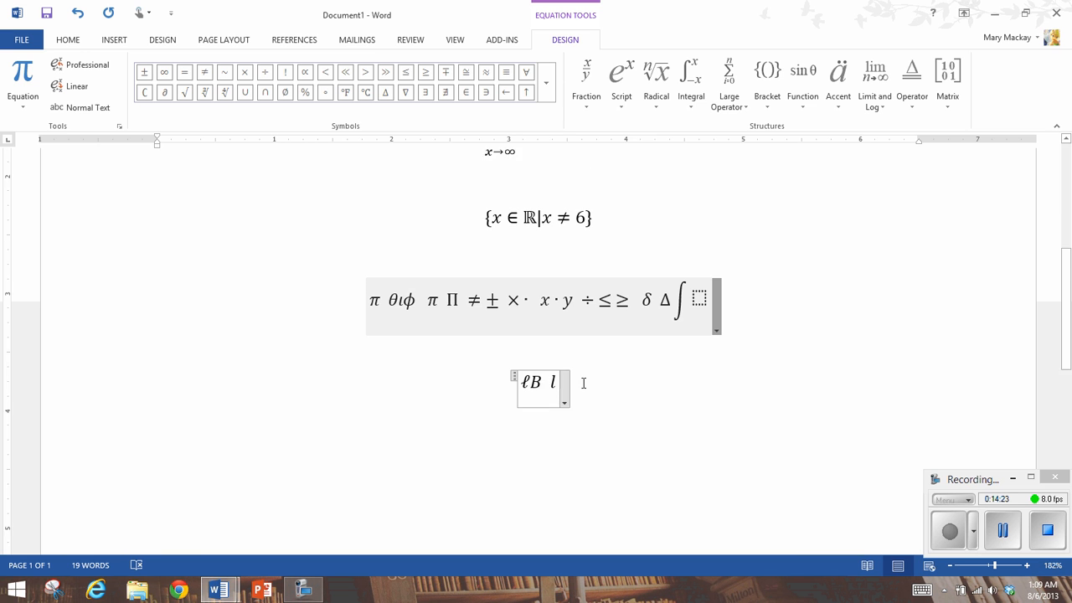
pyautogui.scroll(-1, 584, 382)
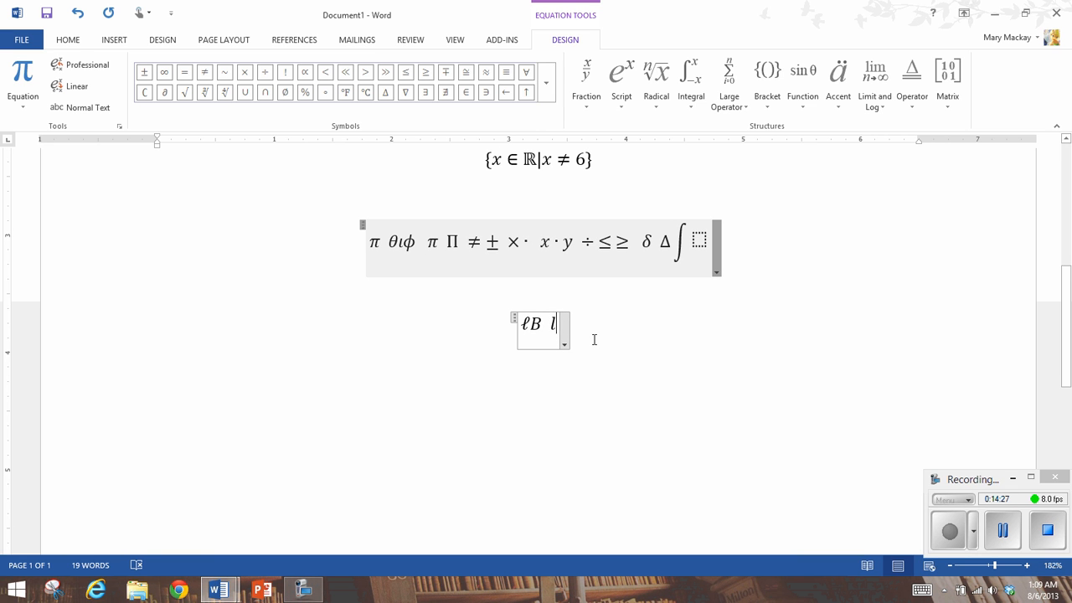
pyautogui.press('BackSpace')
pyautogui.press('BackSpace')
pyautogui.press('BackSpace')
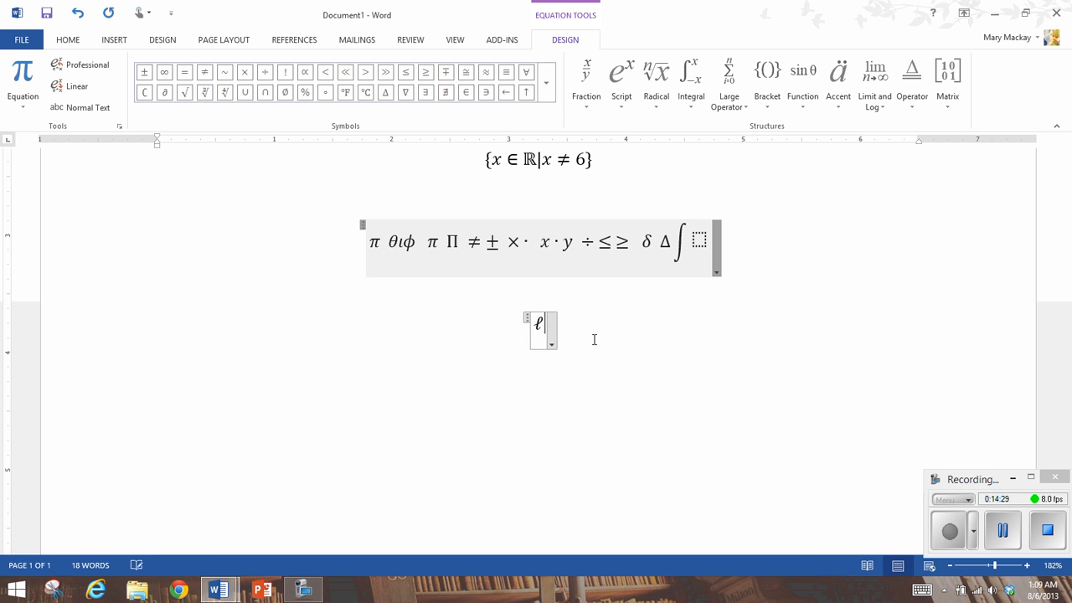
pyautogui.press('BackSpace')
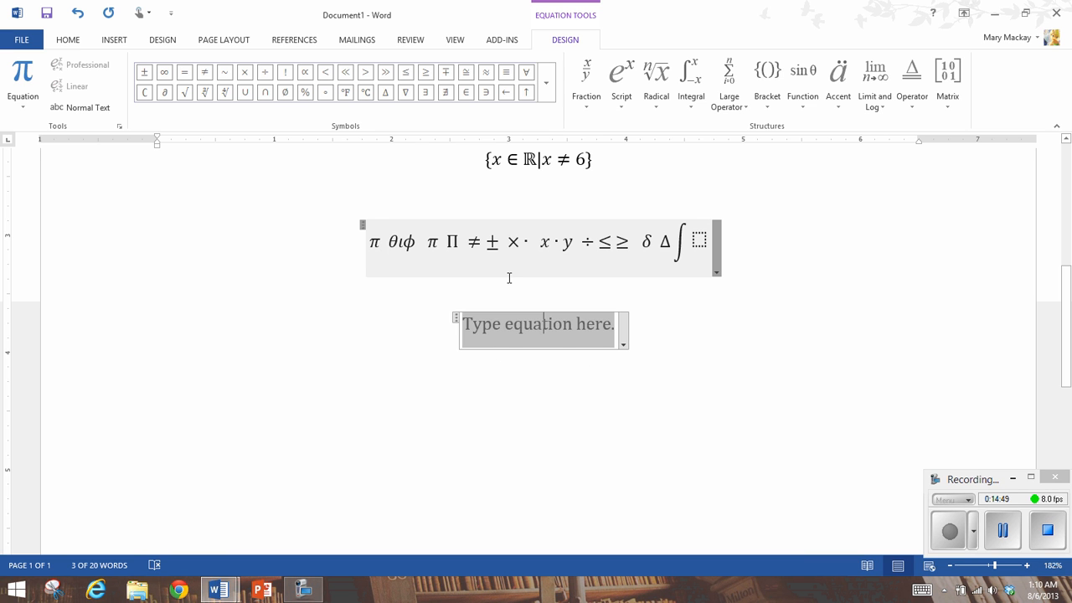
# - Convert the entire symbols equation beginning with π θιϕ to Linear format
pyautogui.click(516, 251)
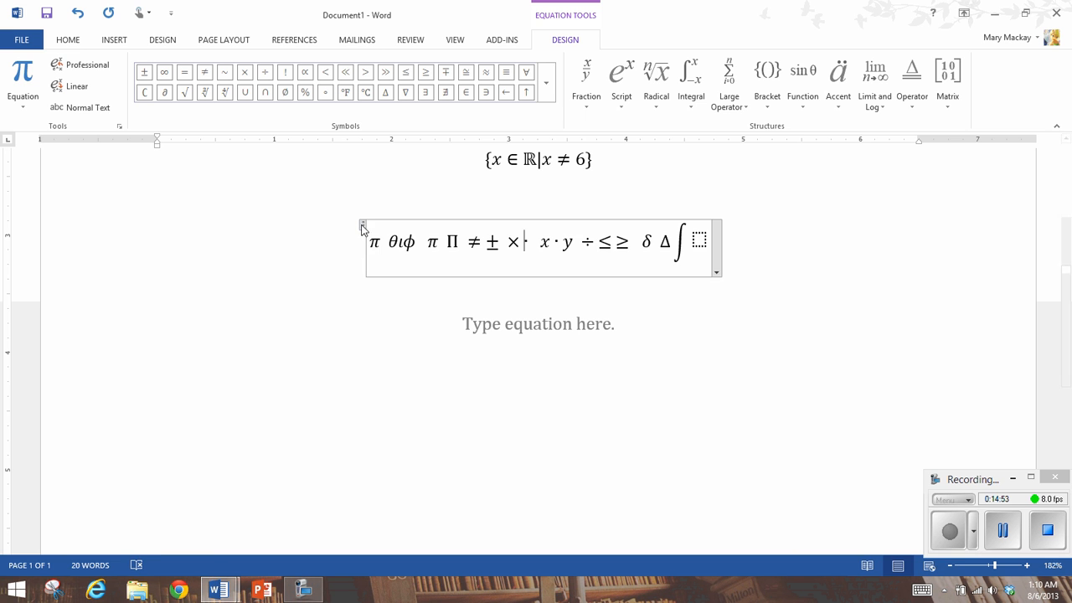
pyautogui.click(365, 223)
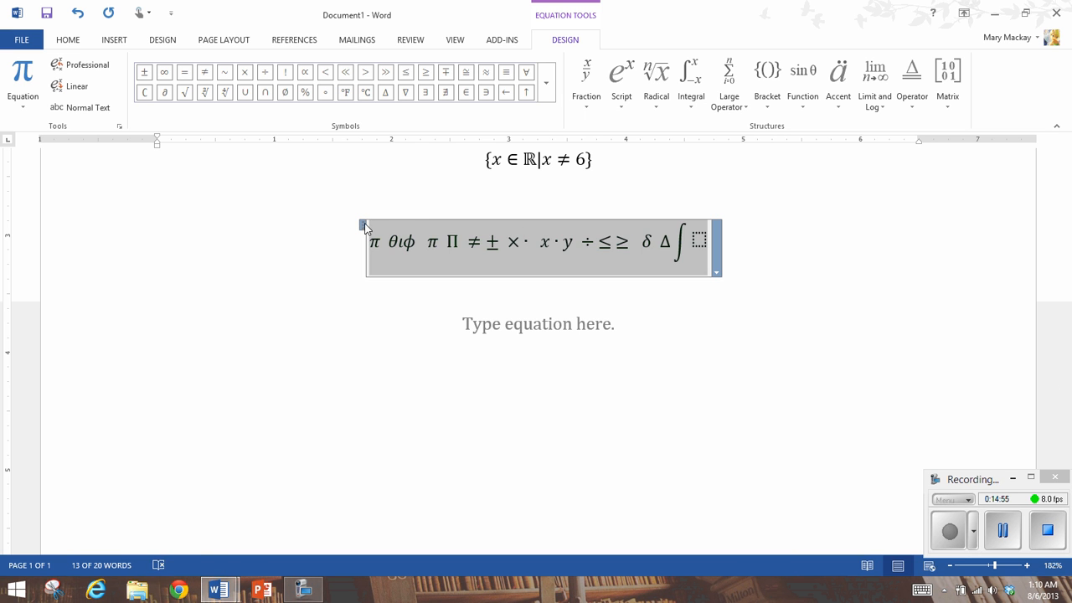
pyautogui.press('Left')
pyautogui.click(716, 273)
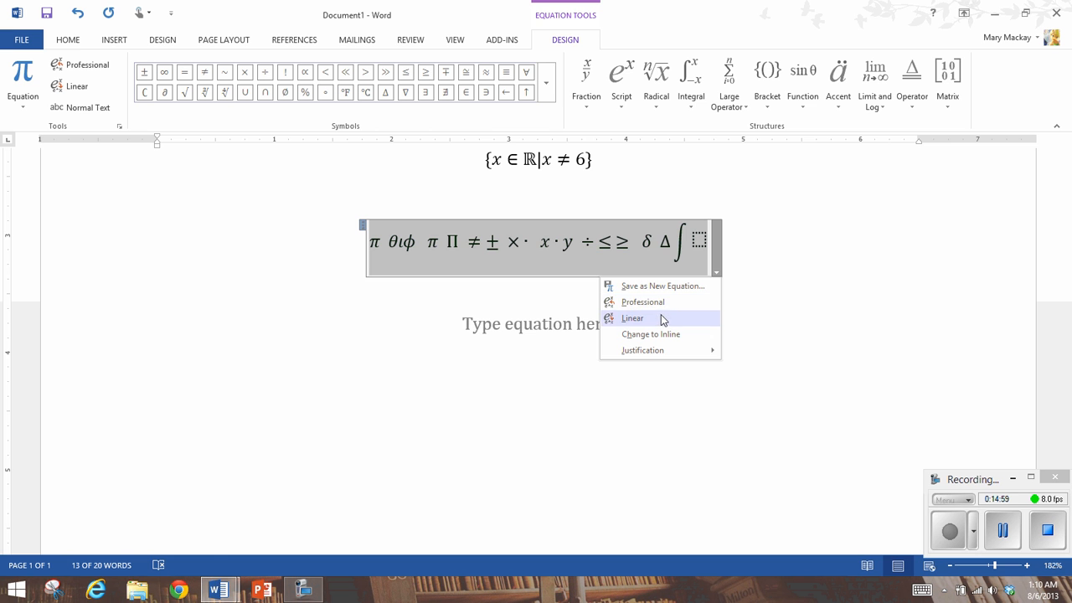
pyautogui.click(660, 319)
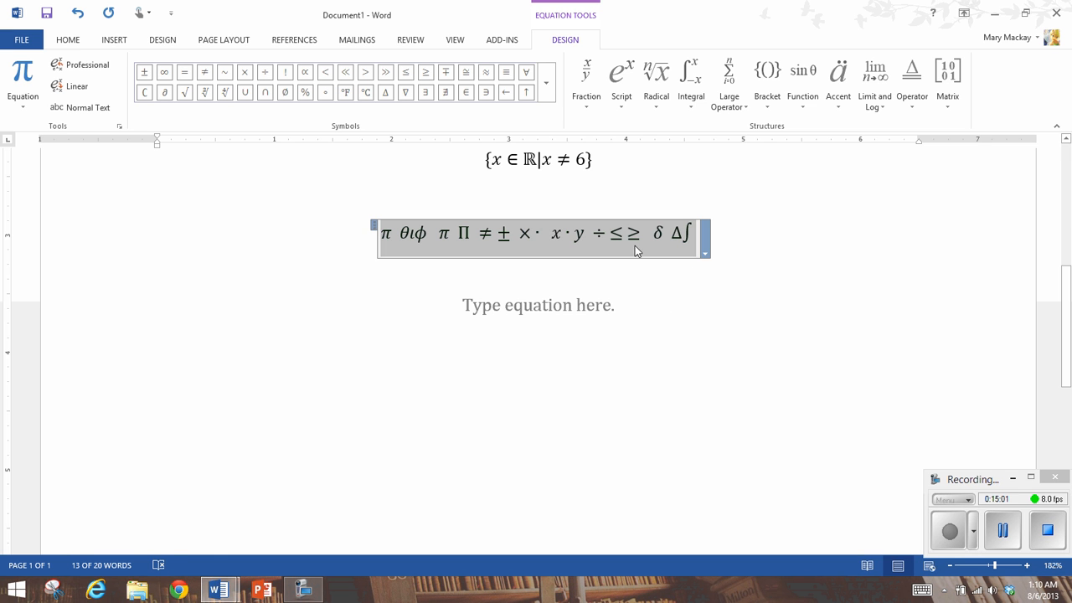
# - Convert the first equation in the document, beginning with the fraction 6/a, to Linear format
pyautogui.scroll(5, 704, 249)
pyautogui.click(871, 287)
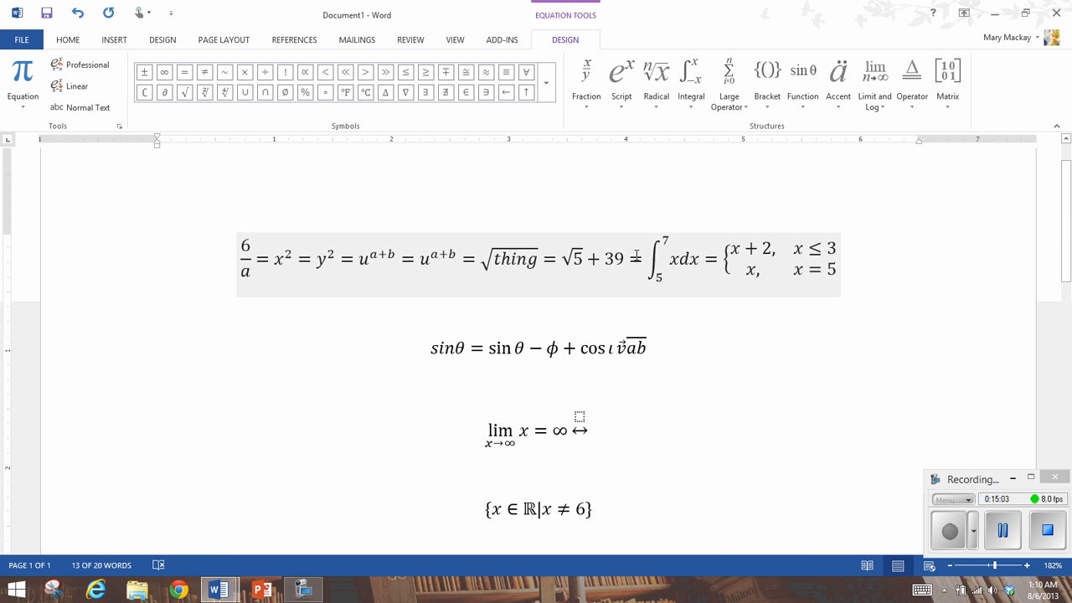
pyautogui.click(844, 292)
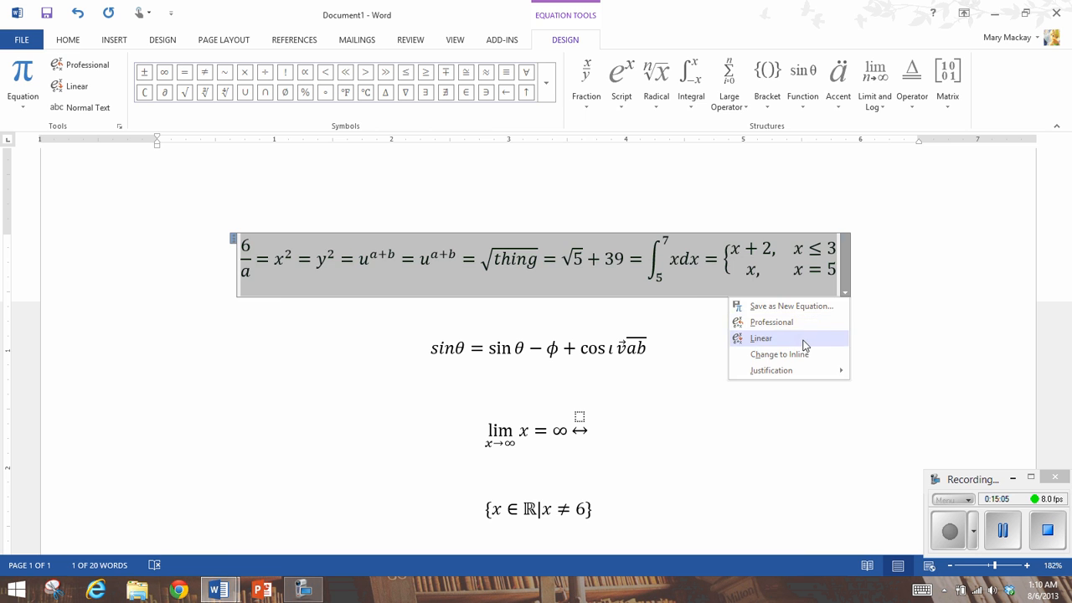
pyautogui.click(802, 339)
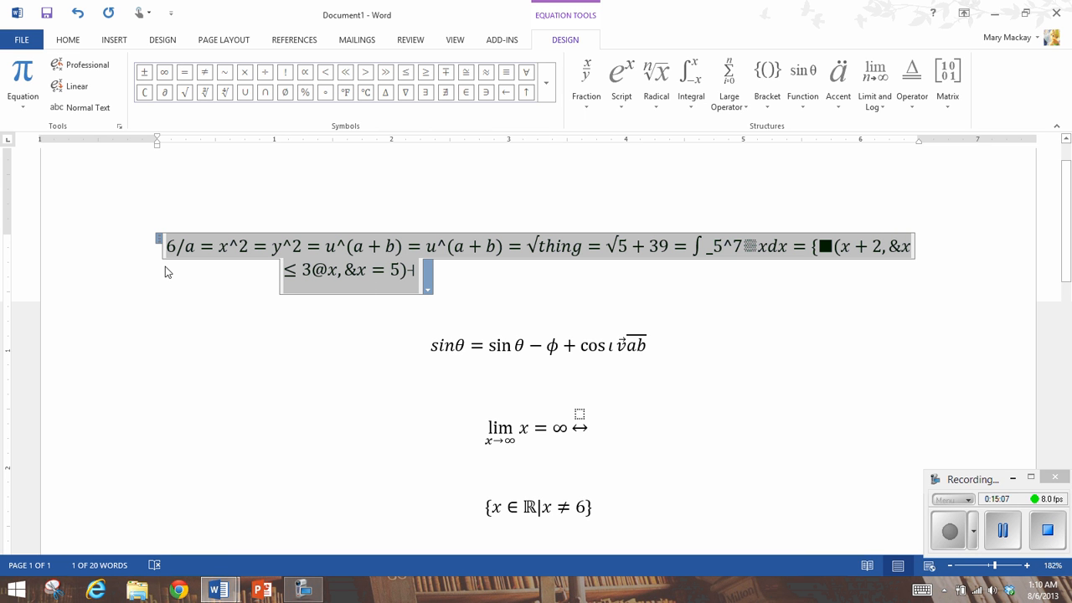
# - Convert the first equation in the document, beginning with 6/a, back to Professional format
pyautogui.click(428, 283)
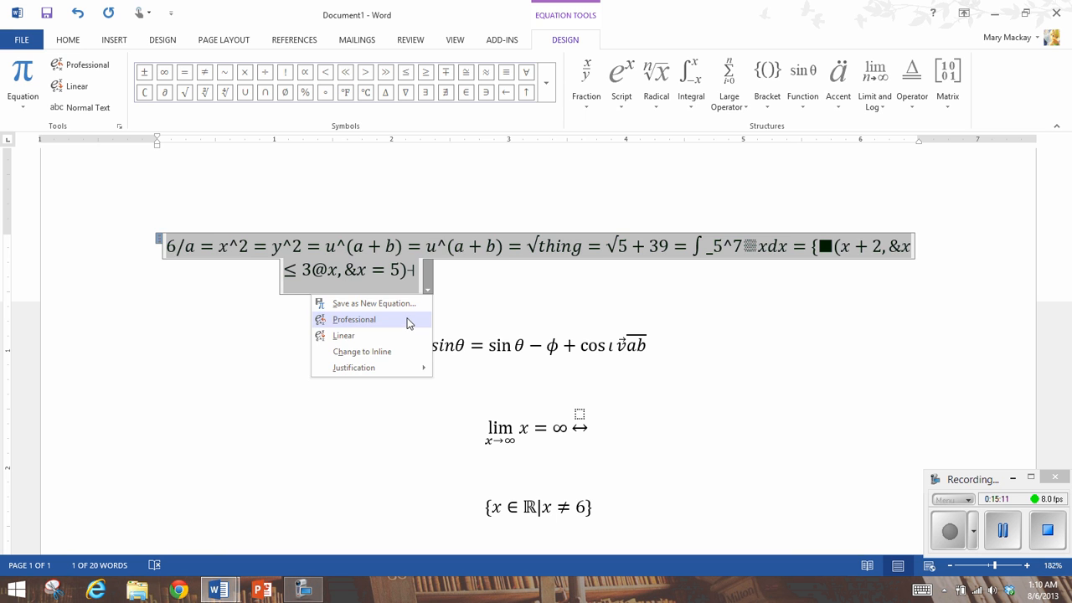
pyautogui.click(410, 321)
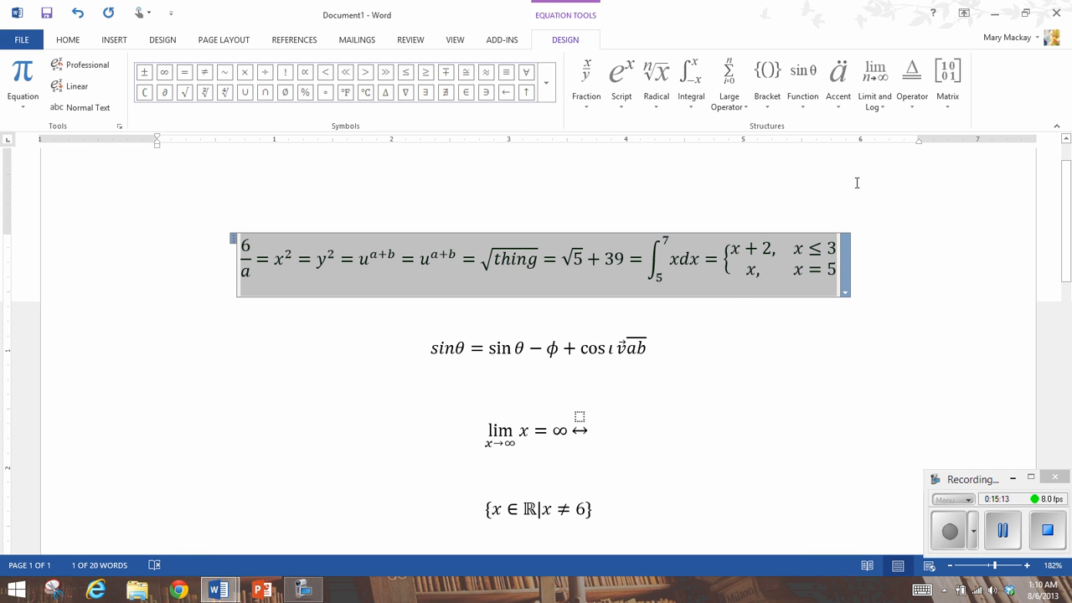
# - Change the first equation to inline, and return it to display mode
pyautogui.click(848, 255)
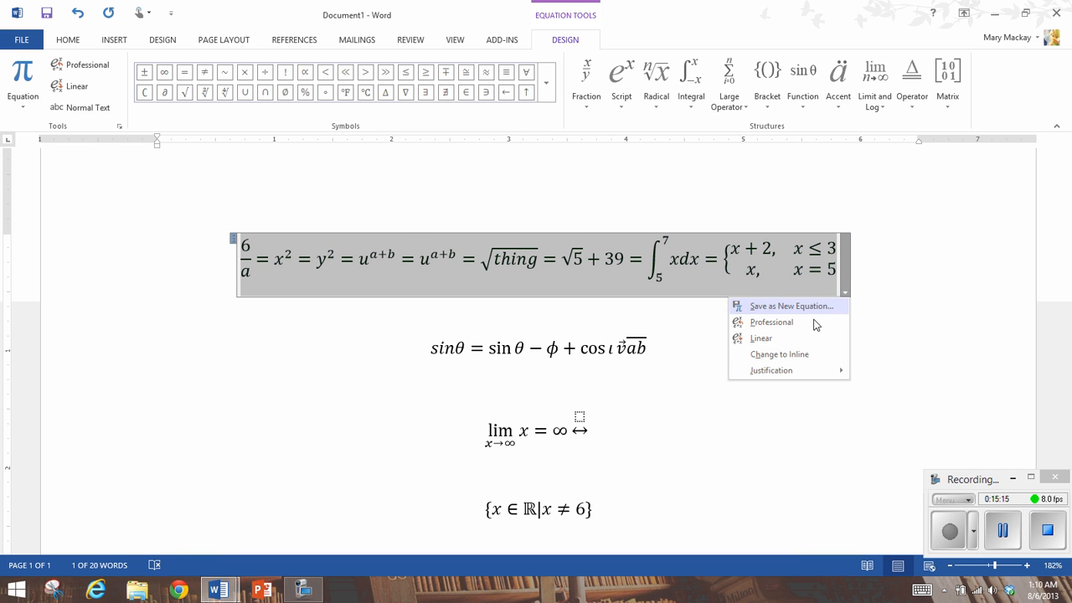
pyautogui.click(780, 355)
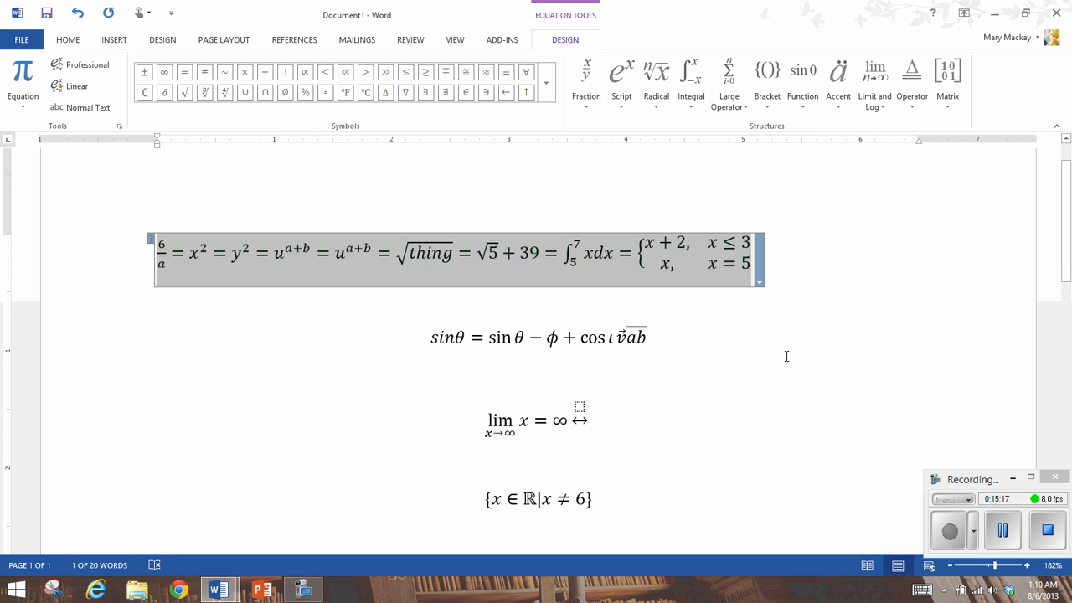
pyautogui.click(759, 282)
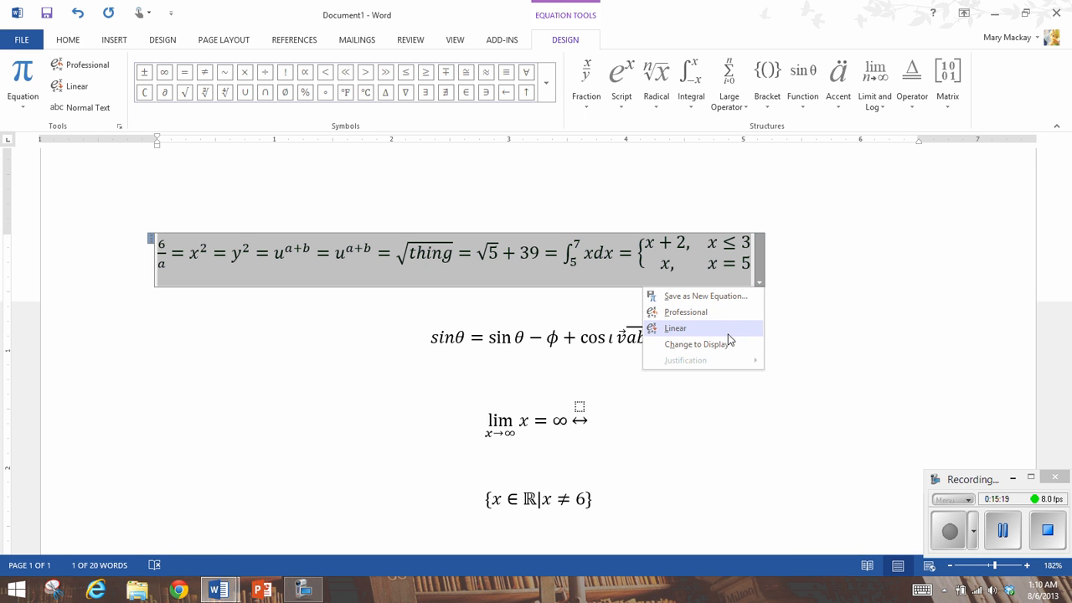
pyautogui.click(726, 344)
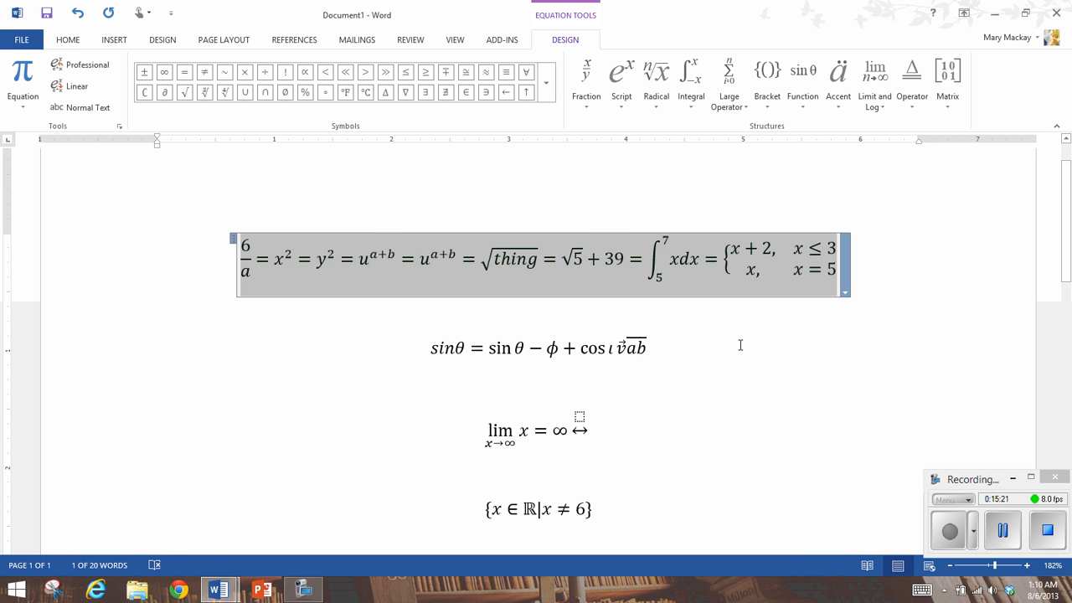
# - Add the letter k as ordinary text directly after the first equation and after the sinθ equation
pyautogui.click(886, 268)
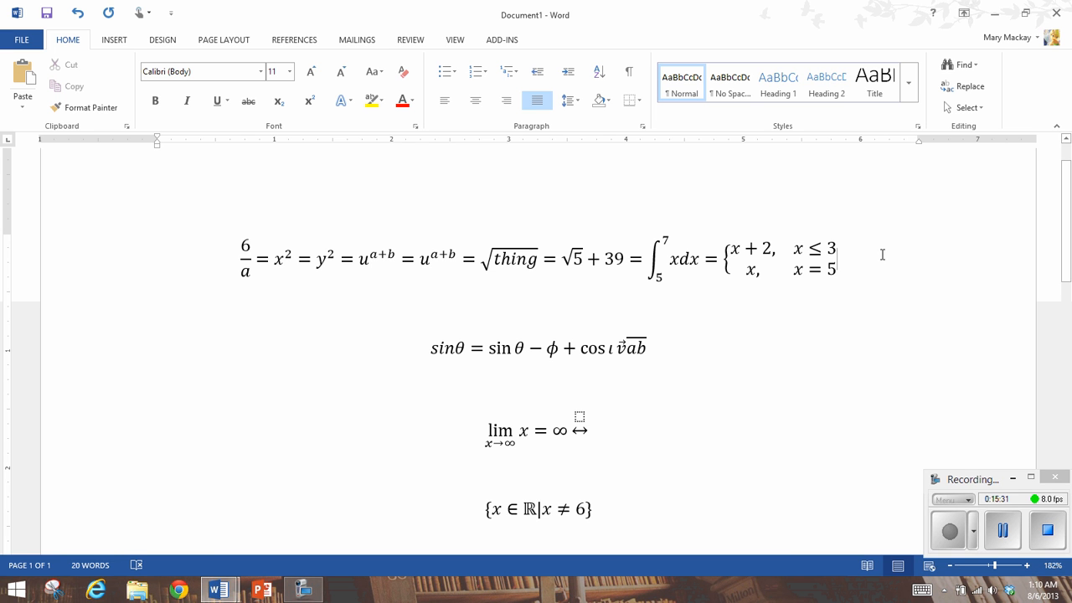
pyautogui.write('k')
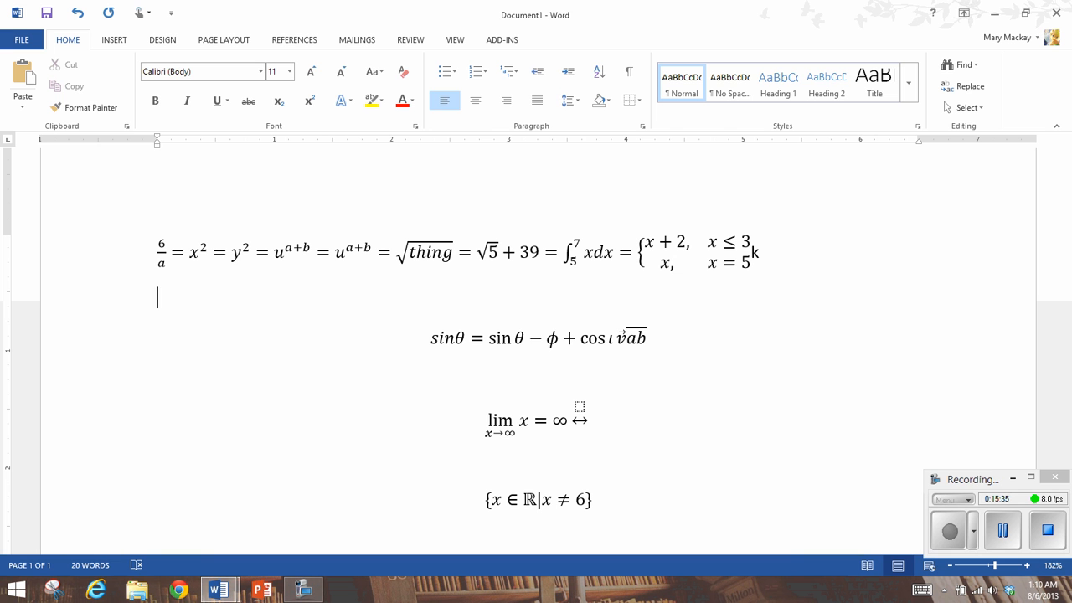
pyautogui.click(646, 337)
pyautogui.write('k')
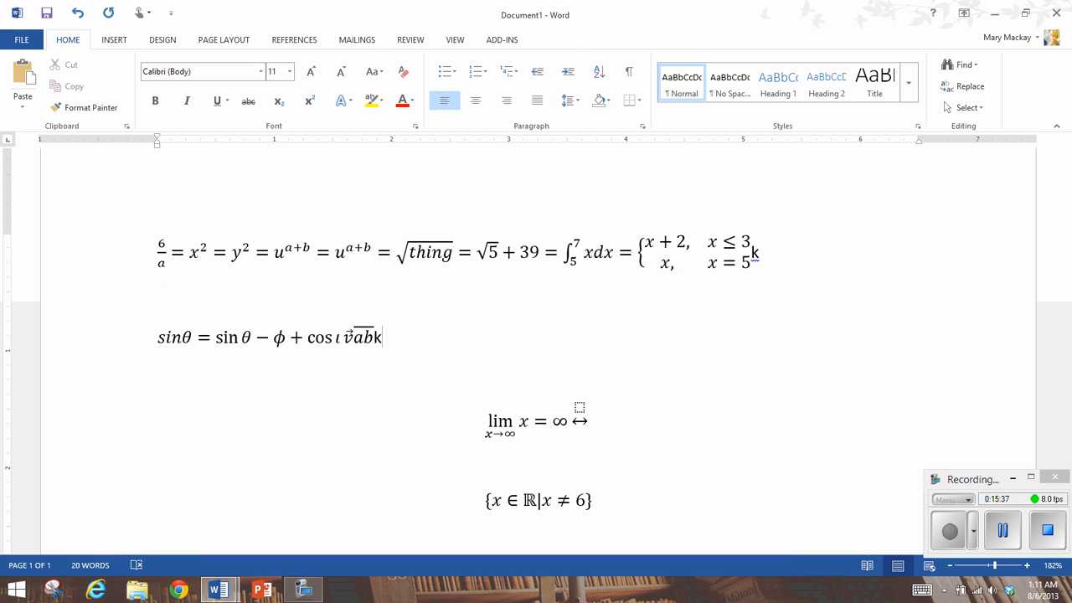
# - Insert the letter k as ordinary text directly before the limit equation
pyautogui.click(486, 422)
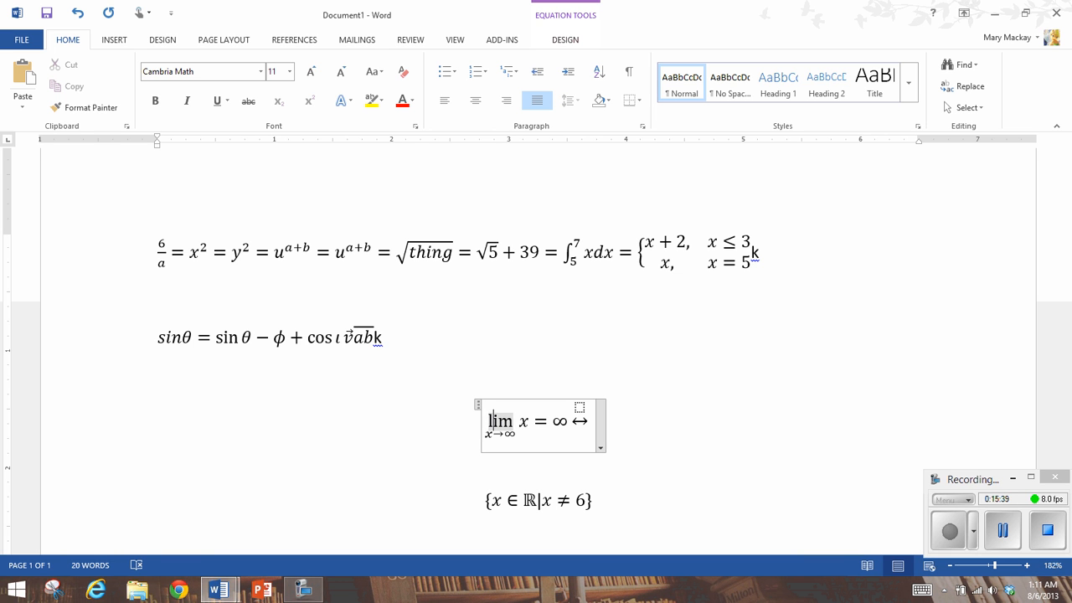
pyautogui.press('Up')
pyautogui.press('Left')
pyautogui.press('Left')
pyautogui.press('Left')
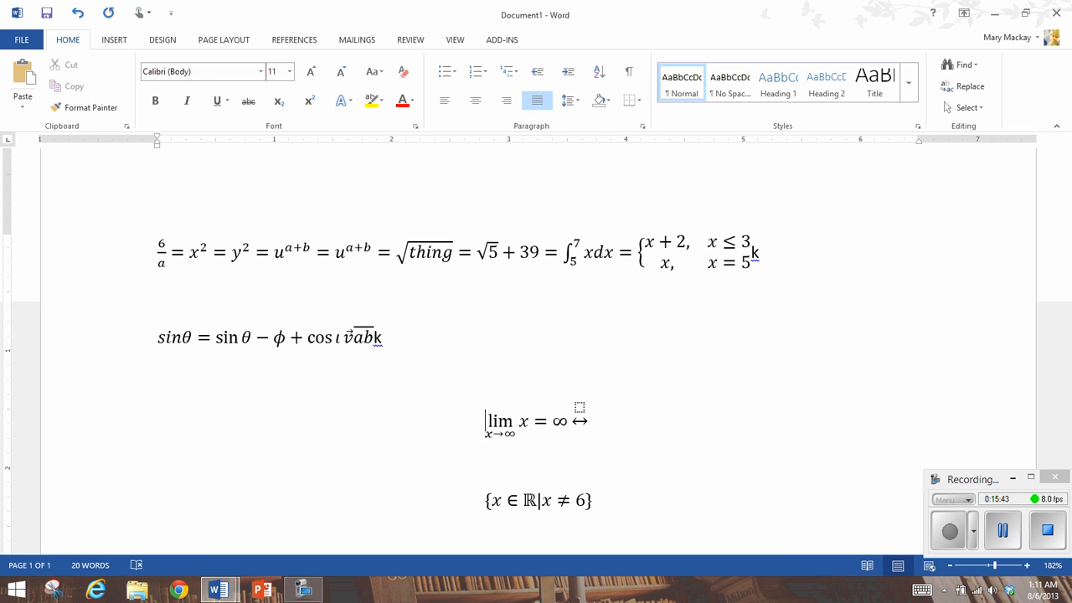
pyautogui.write('k')
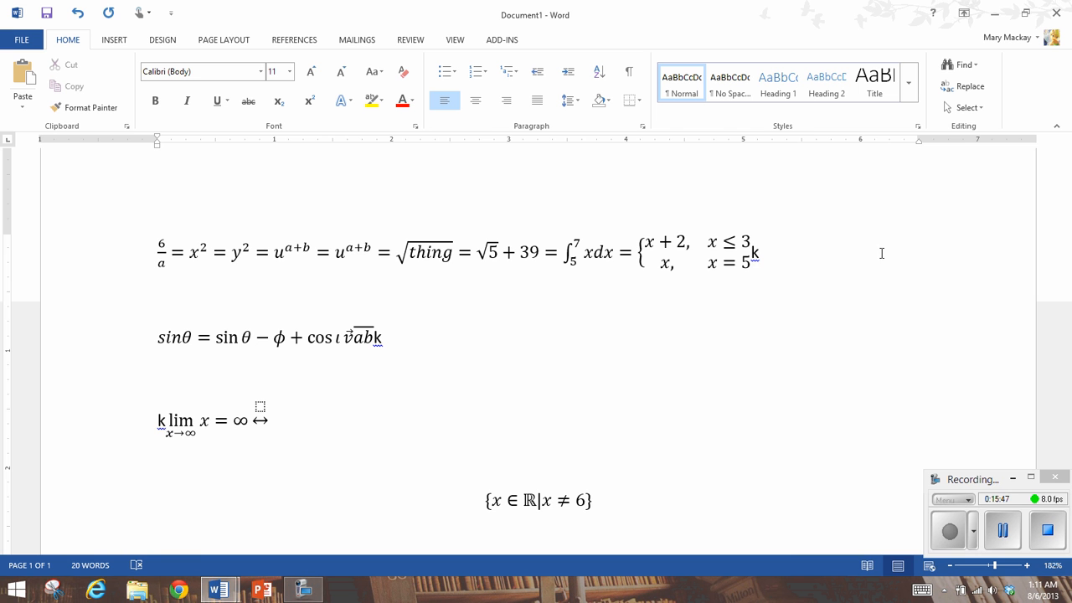
# - Examine the built-in equation gallery and the inline and justification options of the set equation {x ∈ ℝ|x ≠ 6}
pyautogui.scroll(-3, 540, 371)
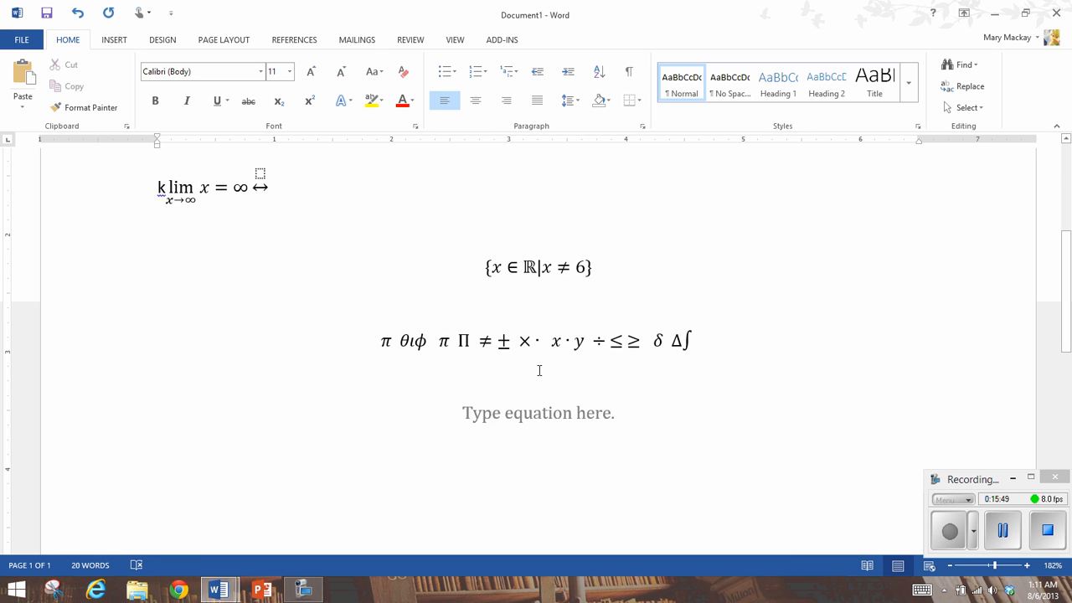
pyautogui.scroll(2, 539, 367)
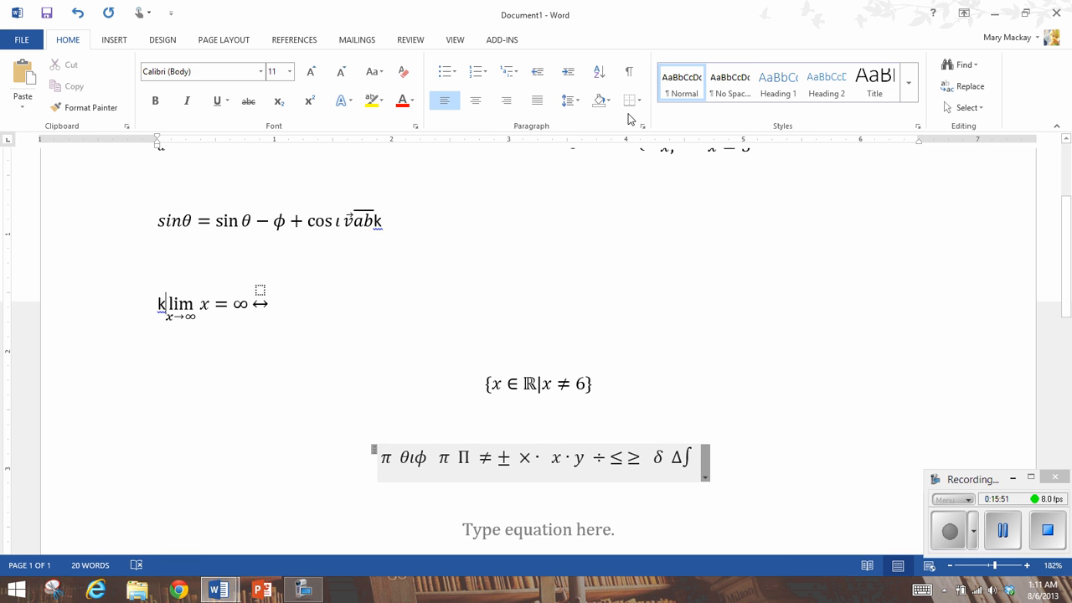
pyautogui.click(553, 382)
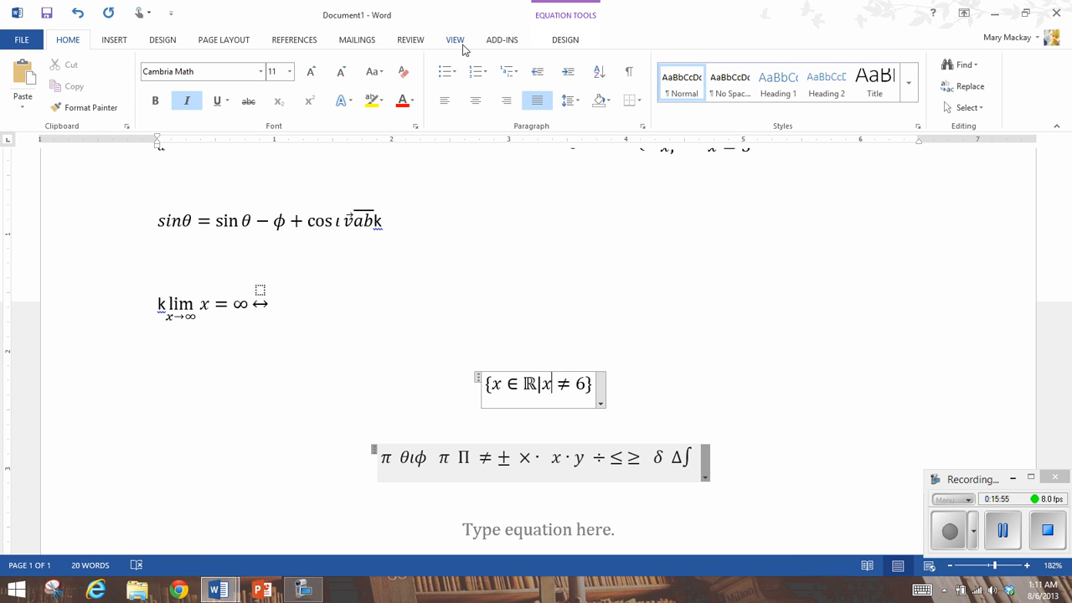
pyautogui.click(566, 39)
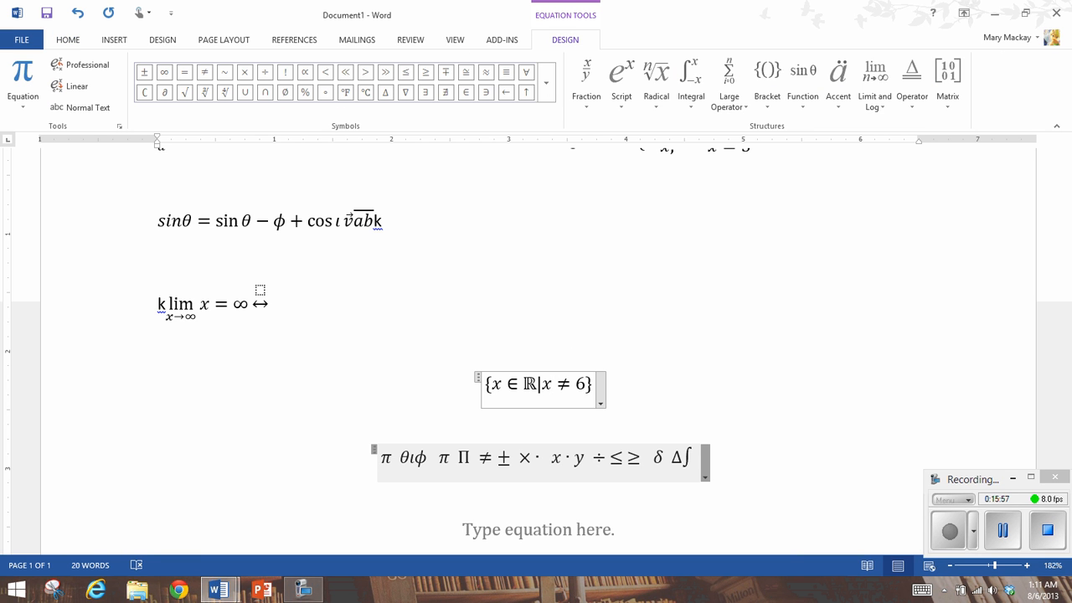
pyautogui.click(29, 105)
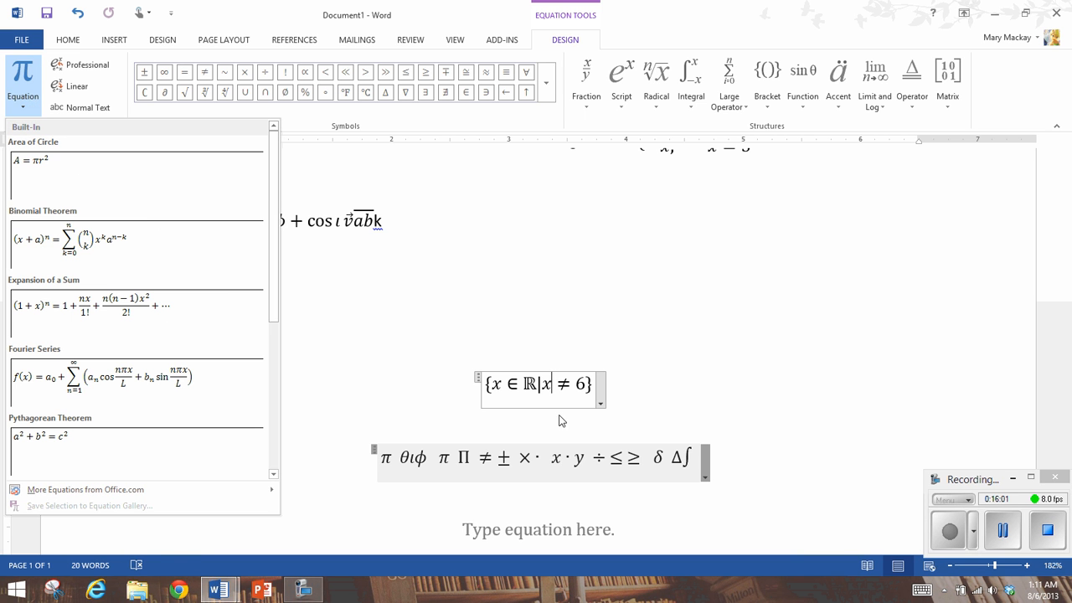
pyautogui.click(598, 388)
pyautogui.click(597, 388)
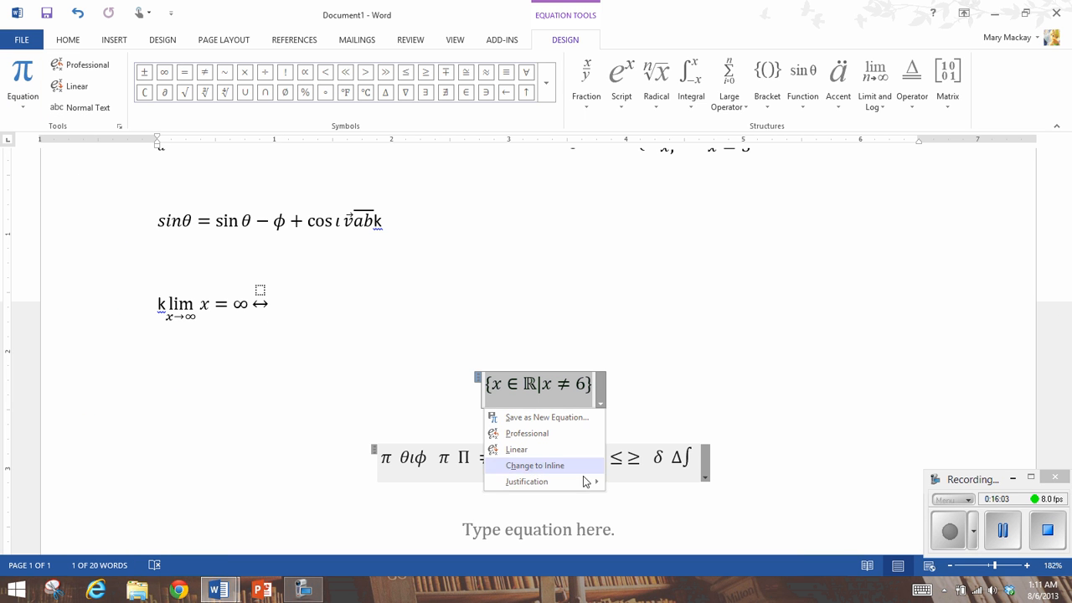
pyautogui.moveTo(582, 482)
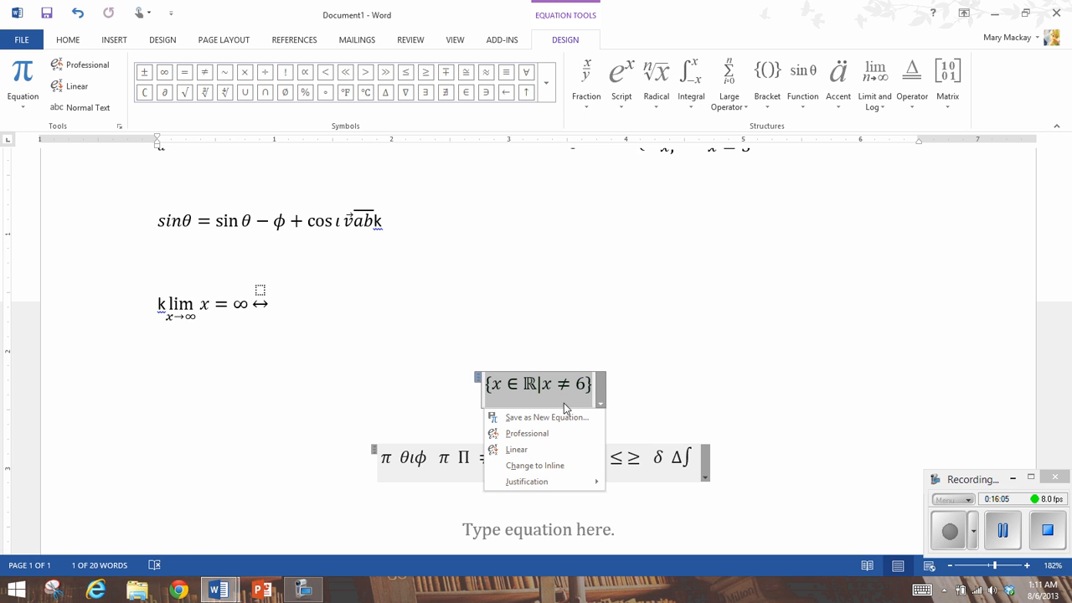
pyautogui.click(641, 384)
# - Enter x=2 in the empty equation at the end of the document and start a new line
pyautogui.scroll(-3, 638, 381)
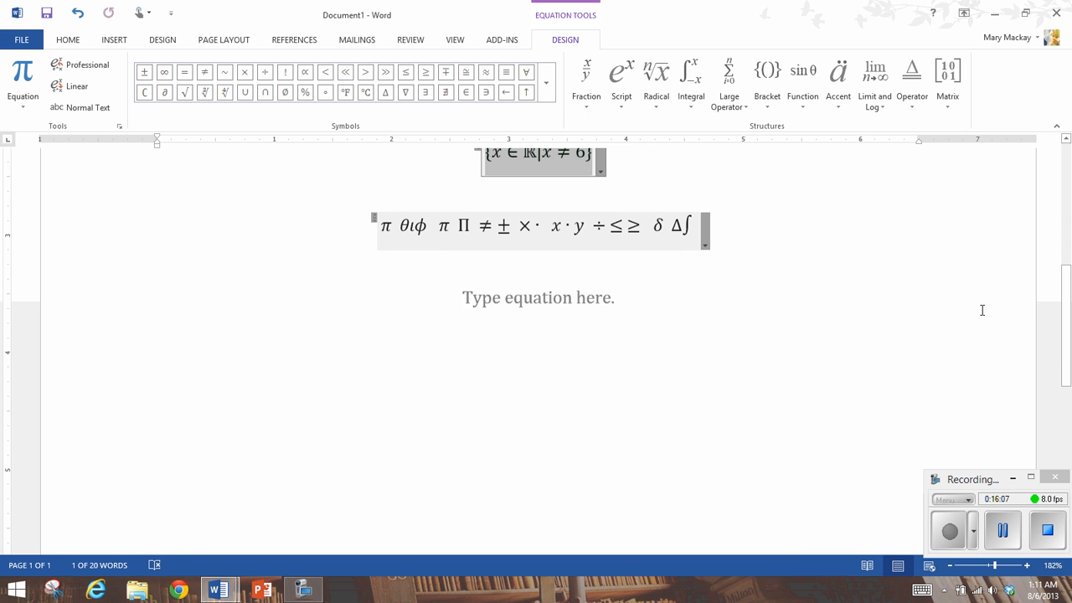
pyautogui.click(544, 307)
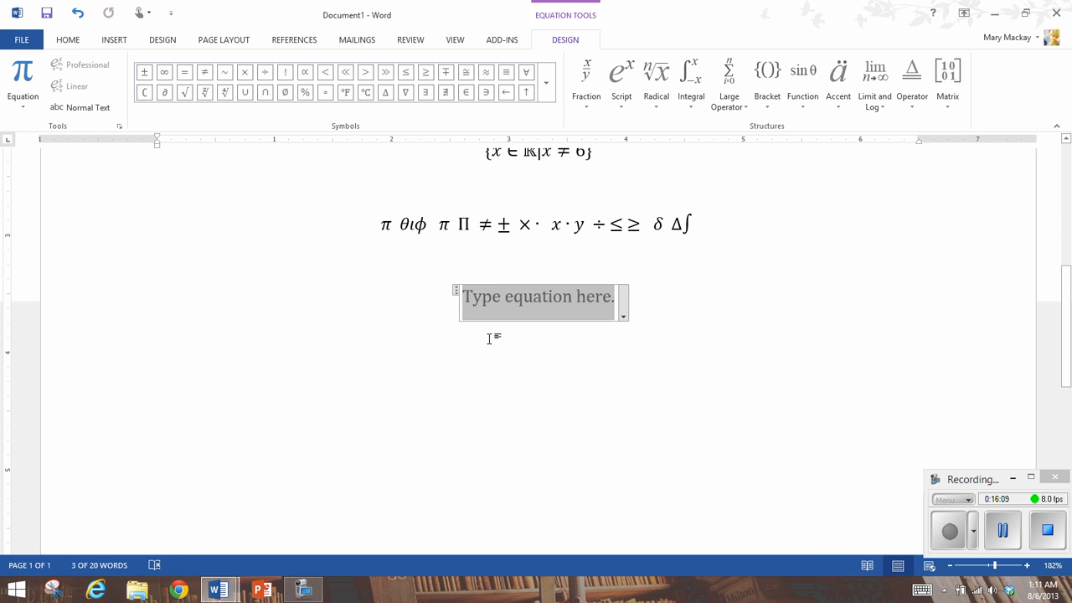
pyautogui.write('x=2')
pyautogui.press('Return')
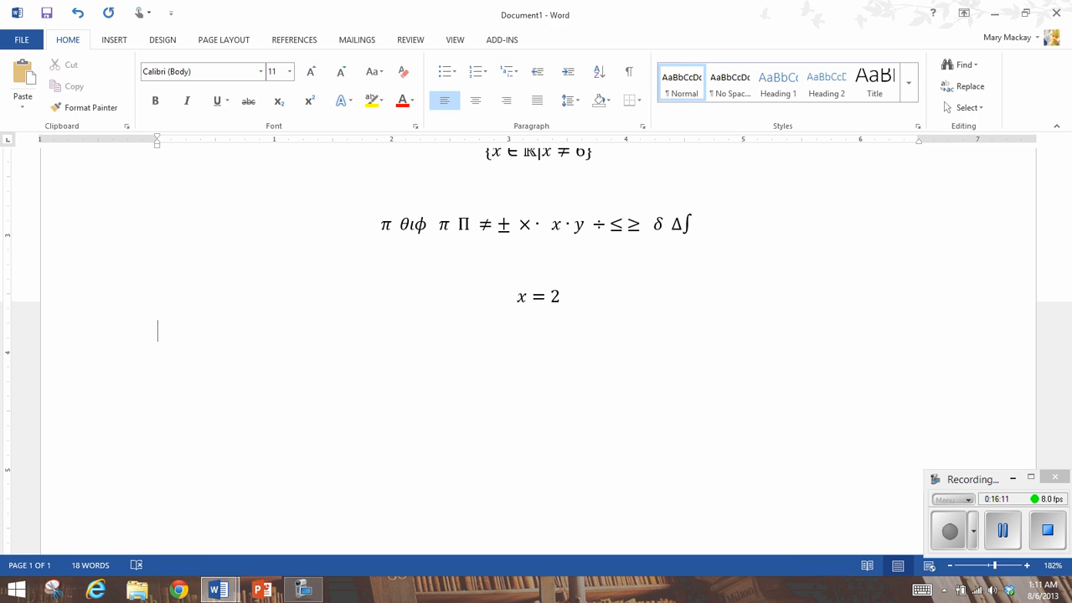
# - Add two more equations, x=-3 and x=4, on separate lines below x=2
pyautogui.hotkey('alt', '=')
pyautogui.write('x=-3')
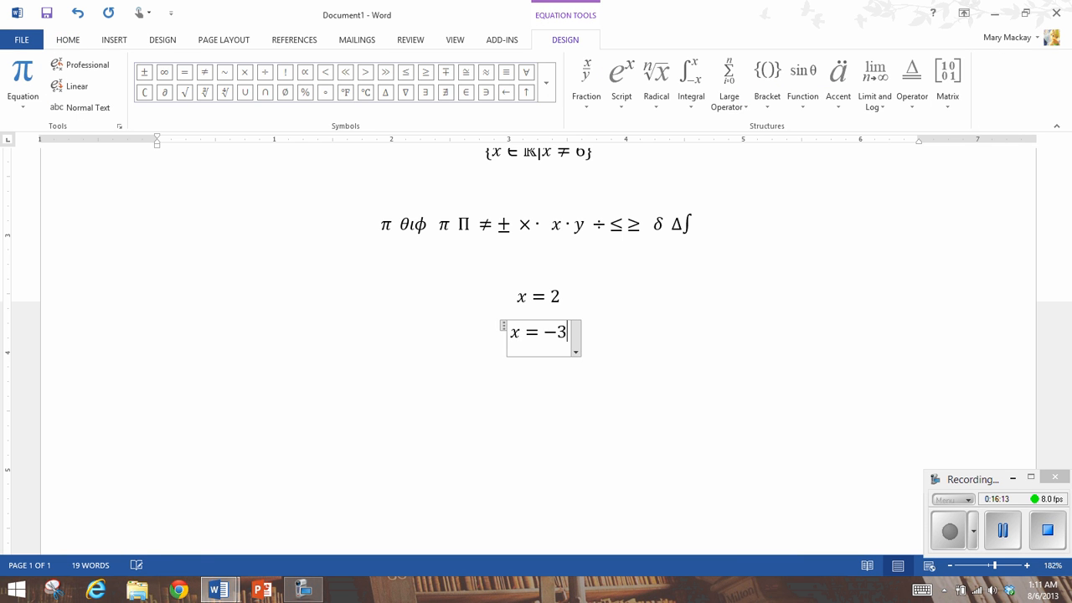
pyautogui.press('Return')
pyautogui.hotkey('alt', '=')
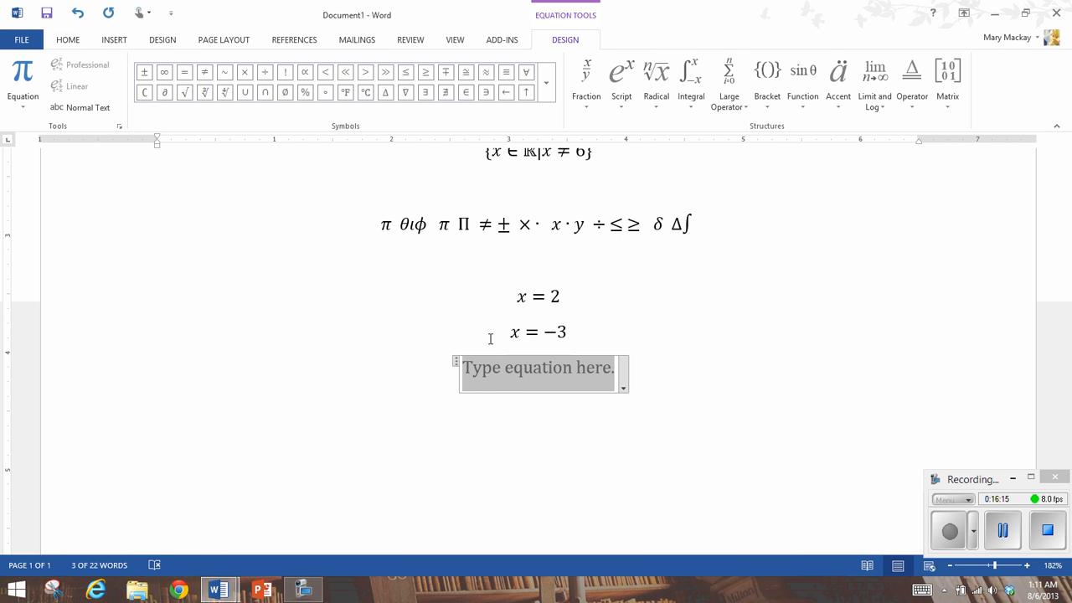
pyautogui.write('x = 4')
pyautogui.press('Return')
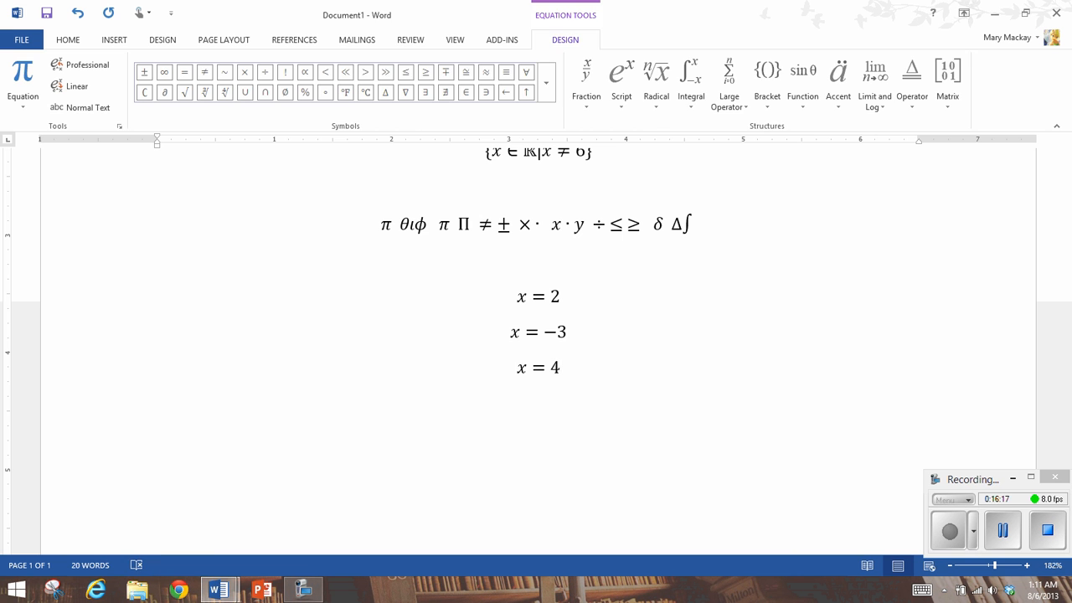
# - Align the three equations x=2, x=-3 and x=4 at their equals signs
pyautogui.hotkey('shift', 'Up')
pyautogui.hotkey('shift', 'Up')
pyautogui.hotkey('shift', 'Up')
pyautogui.hotkey('shift', 'Up')
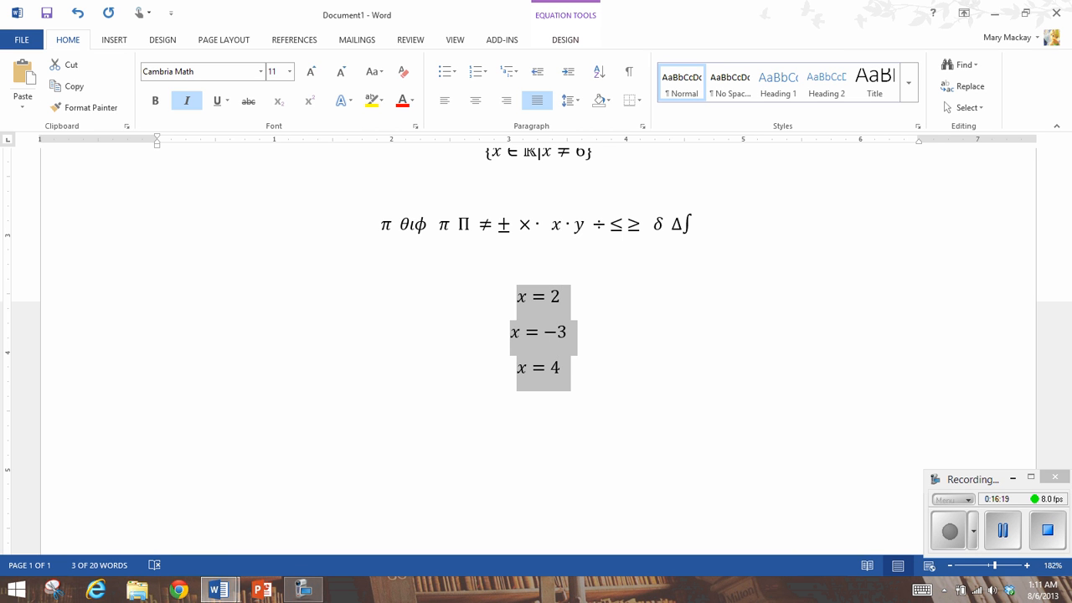
pyautogui.rightClick(533, 331)
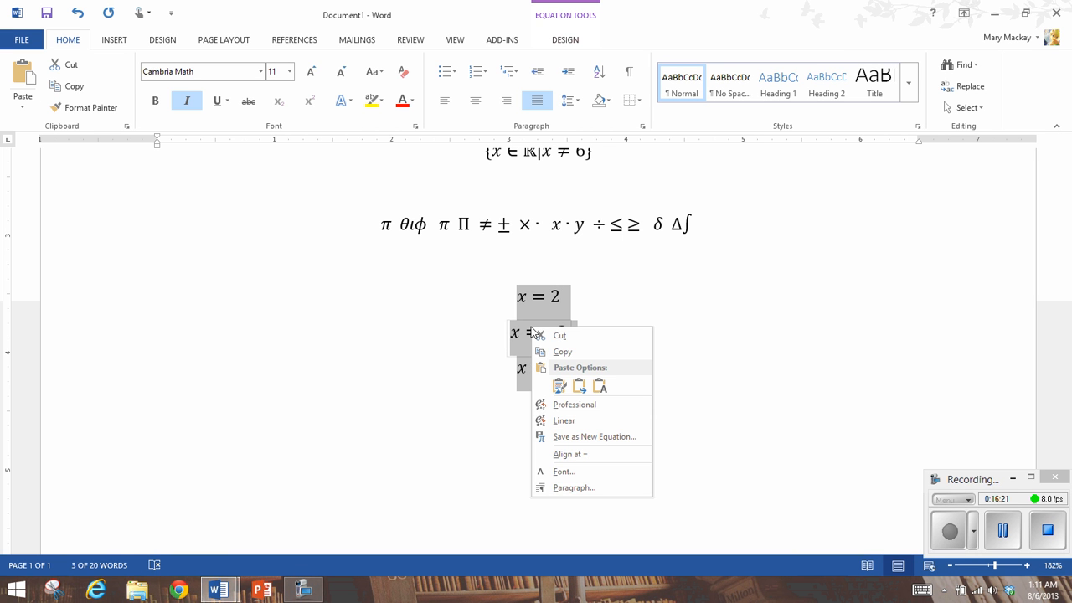
pyautogui.click(590, 455)
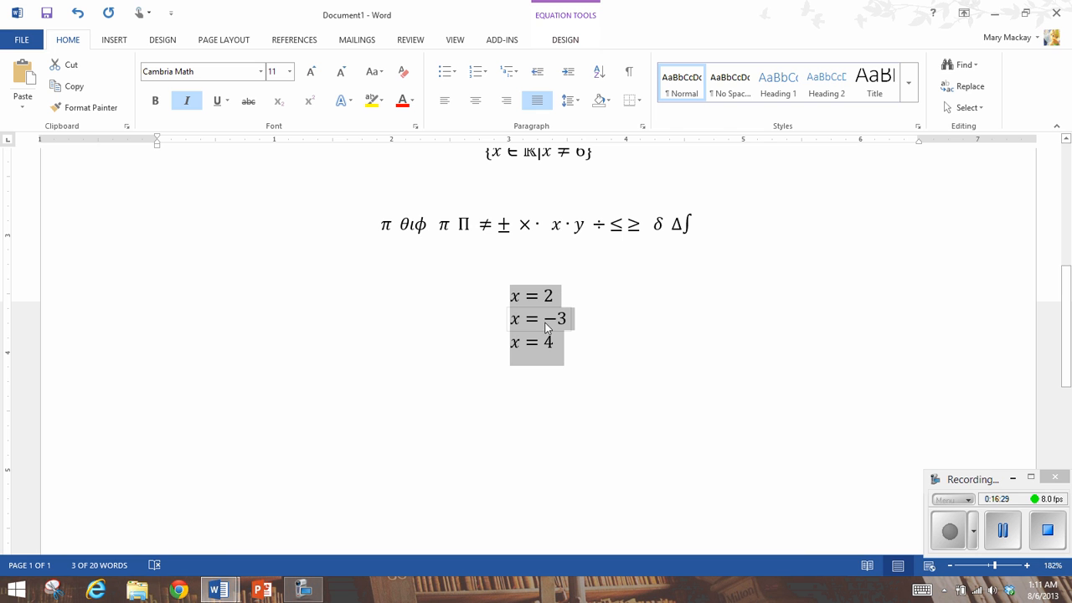
pyautogui.rightClick(540, 343)
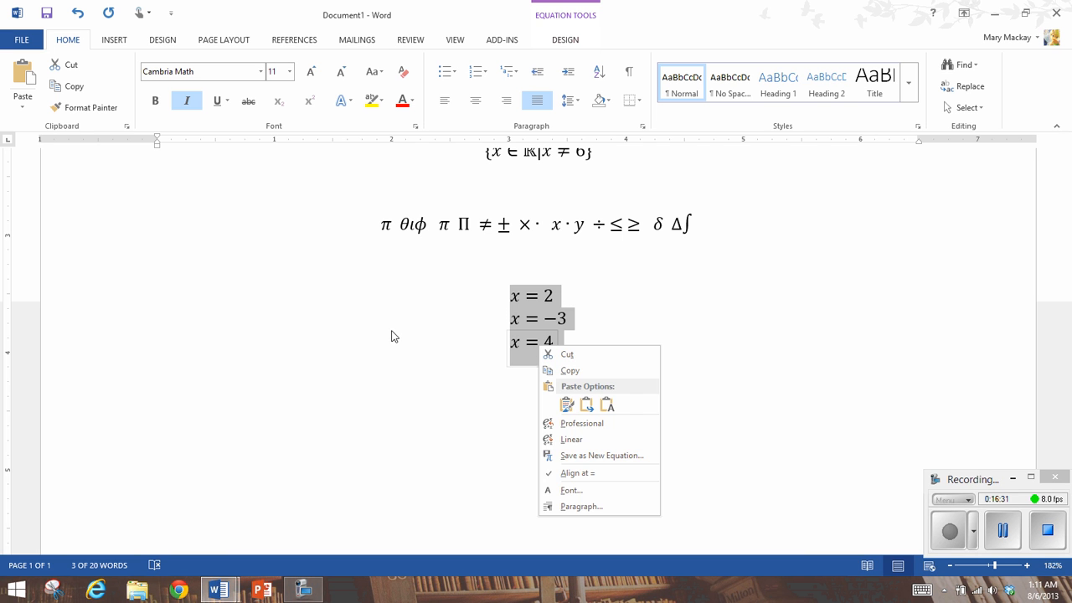
pyautogui.click(494, 313)
# - Extend the first aligned equation to 6+x=2 and the last one to x=4+y
pyautogui.click(518, 296)
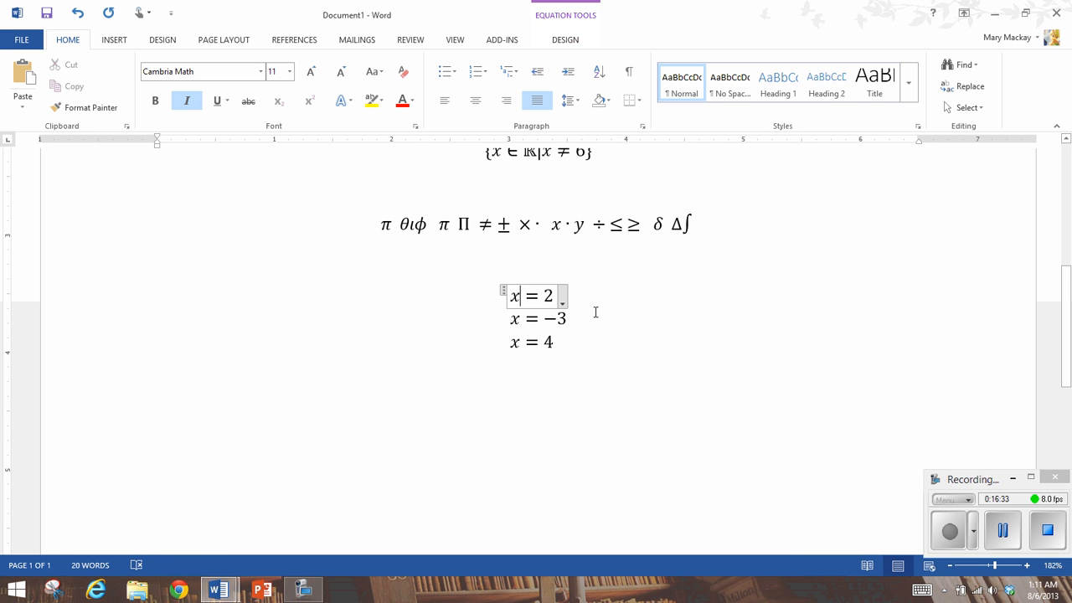
pyautogui.write('6+')
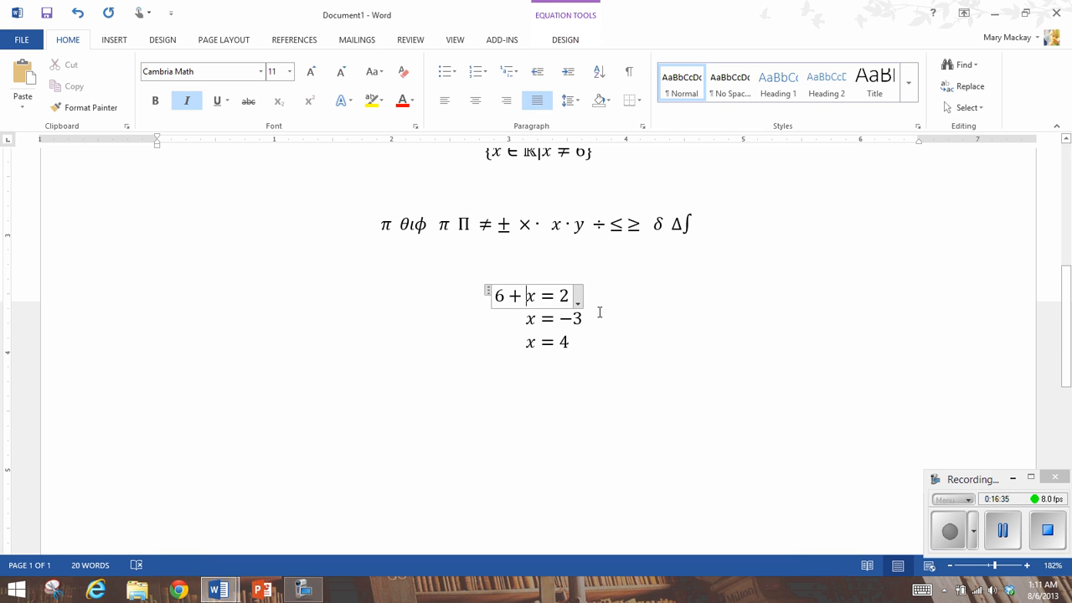
pyautogui.click(598, 312)
pyautogui.press('Down')
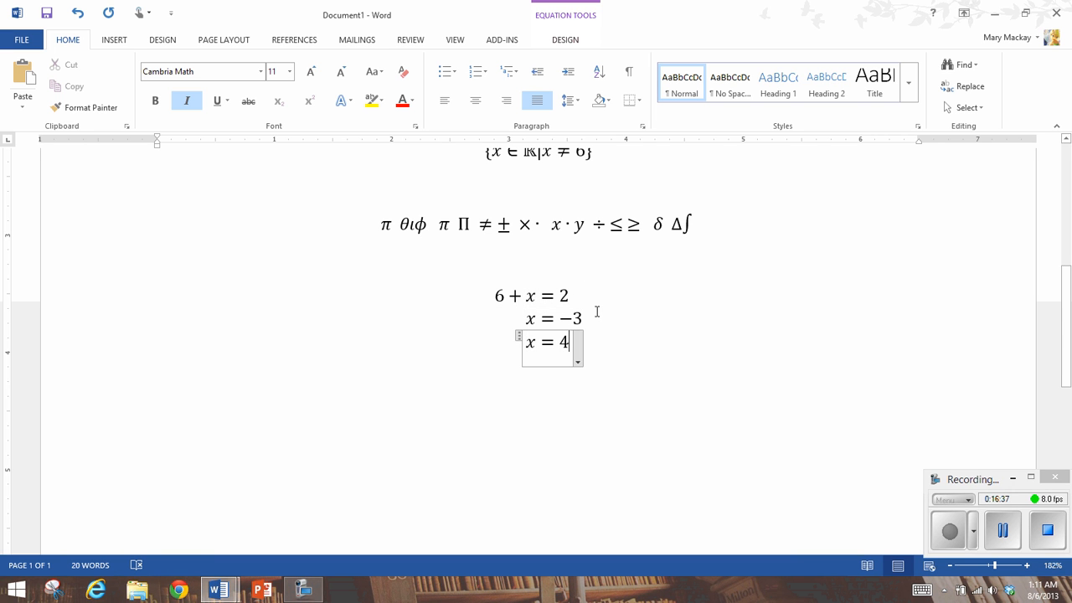
pyautogui.write('+ ')
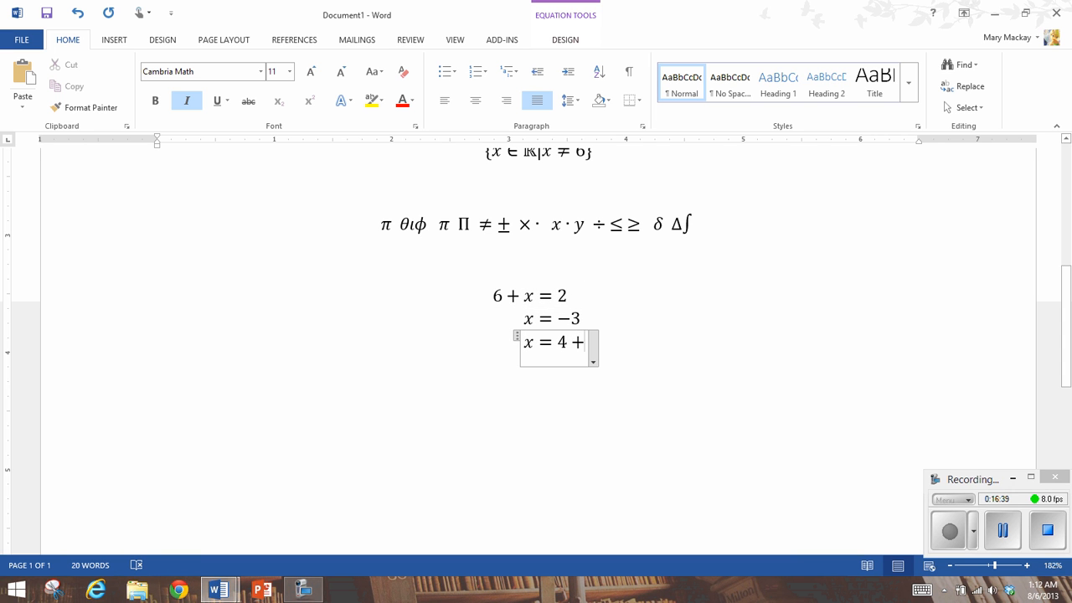
pyautogui.write('y')
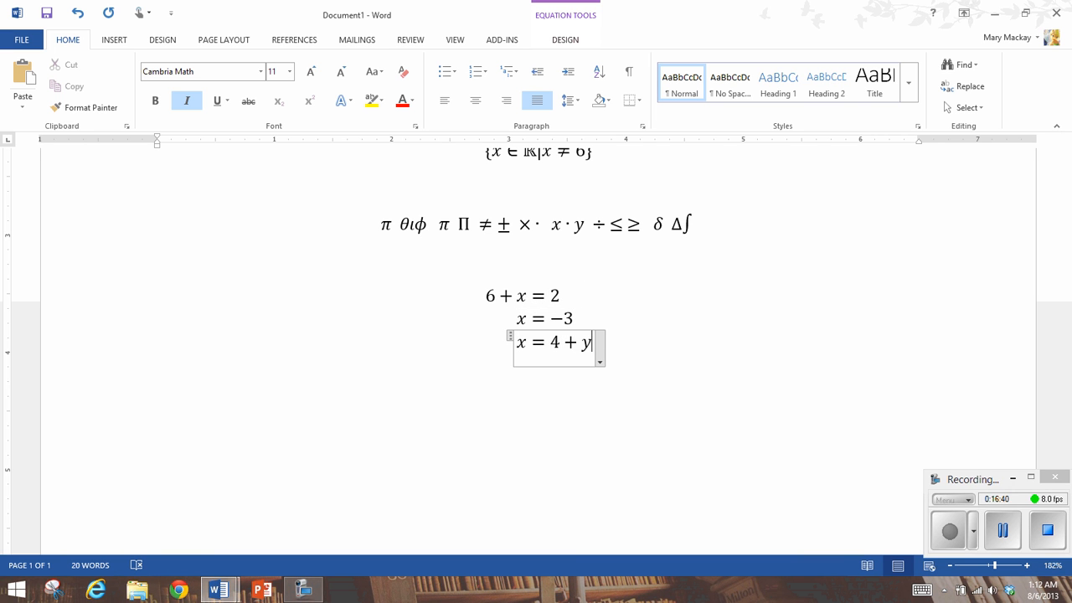
pyautogui.click(644, 338)
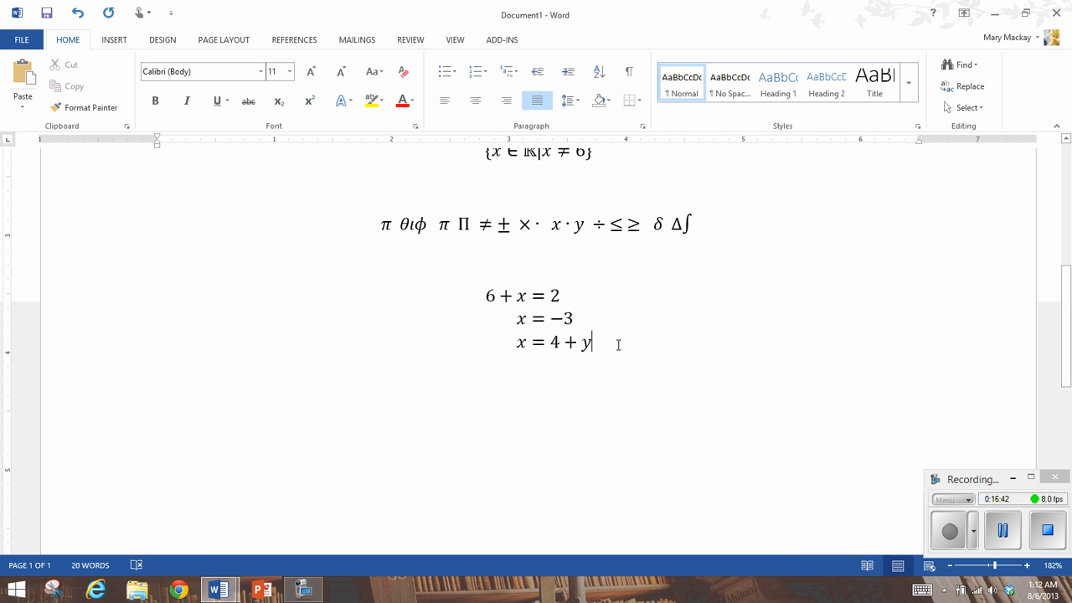
# - Check the alignment options offered after the equals sign in x=-3 and after the x in 6+x=2
pyautogui.click(548, 319)
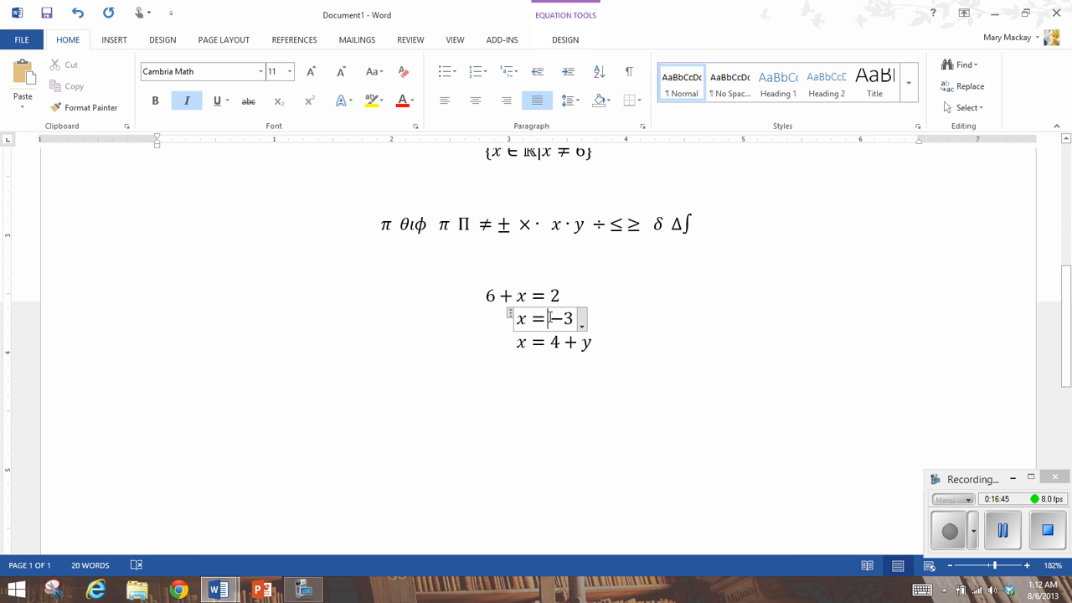
pyautogui.rightClick(549, 317)
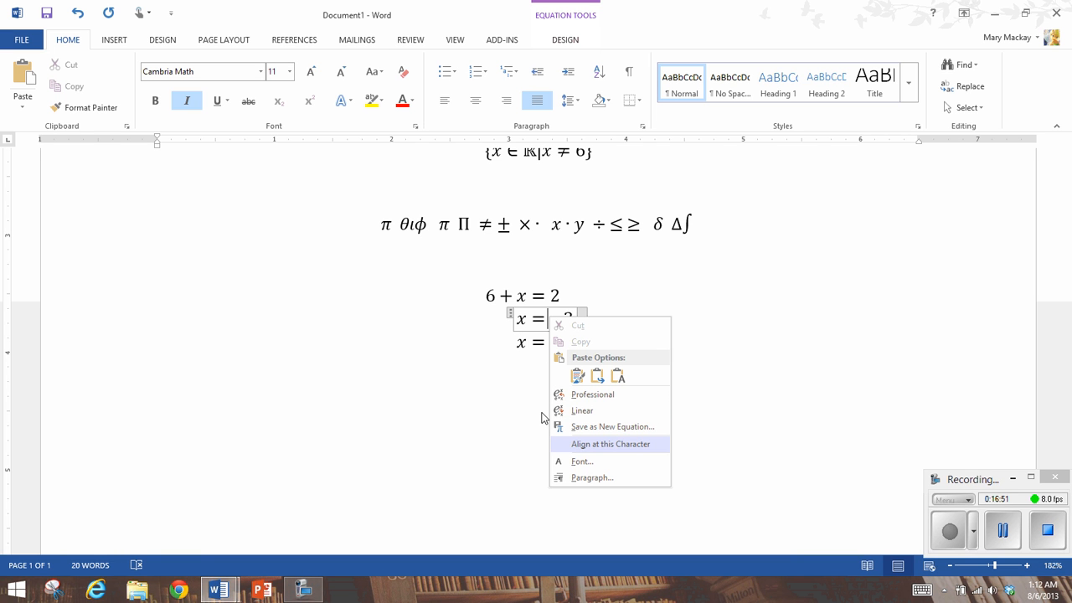
pyautogui.click(524, 293)
pyautogui.rightClick(524, 294)
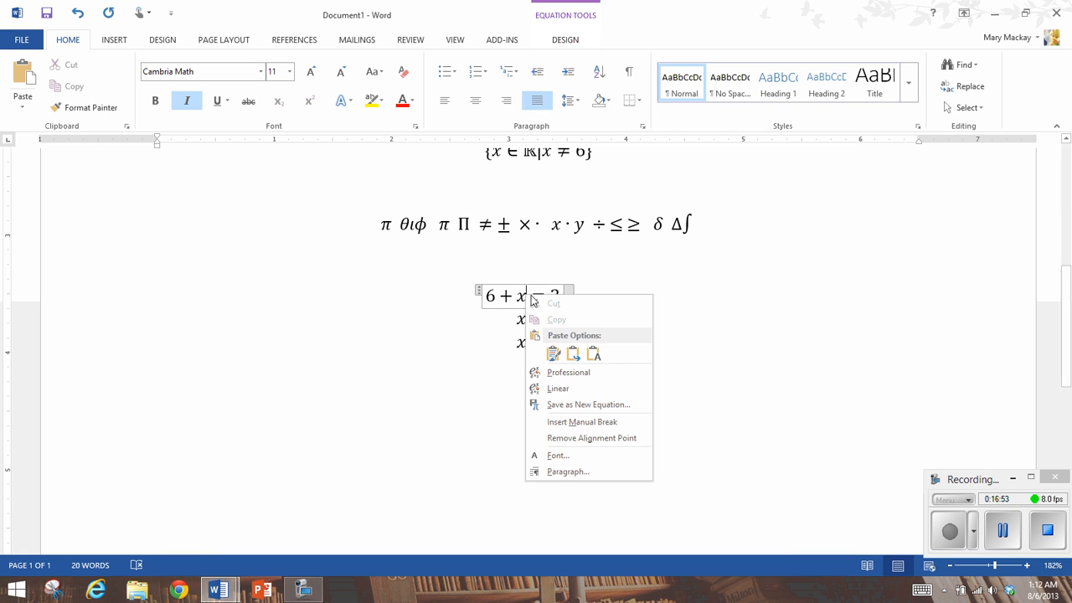
pyautogui.click(598, 285)
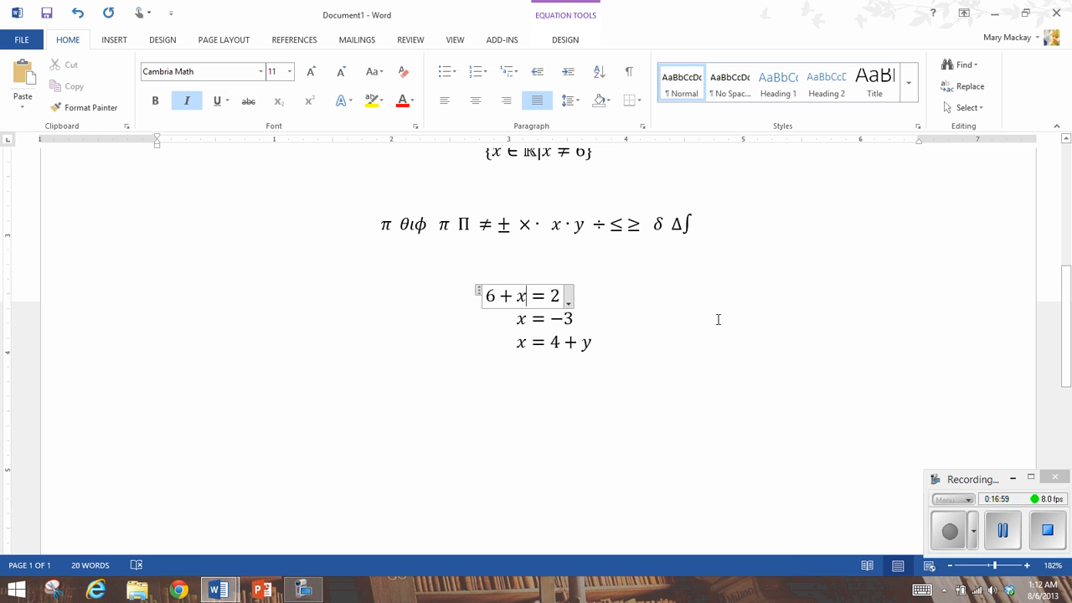
# - Show the equation design tools for the 6+x=2 equation
pyautogui.click(554, 40)
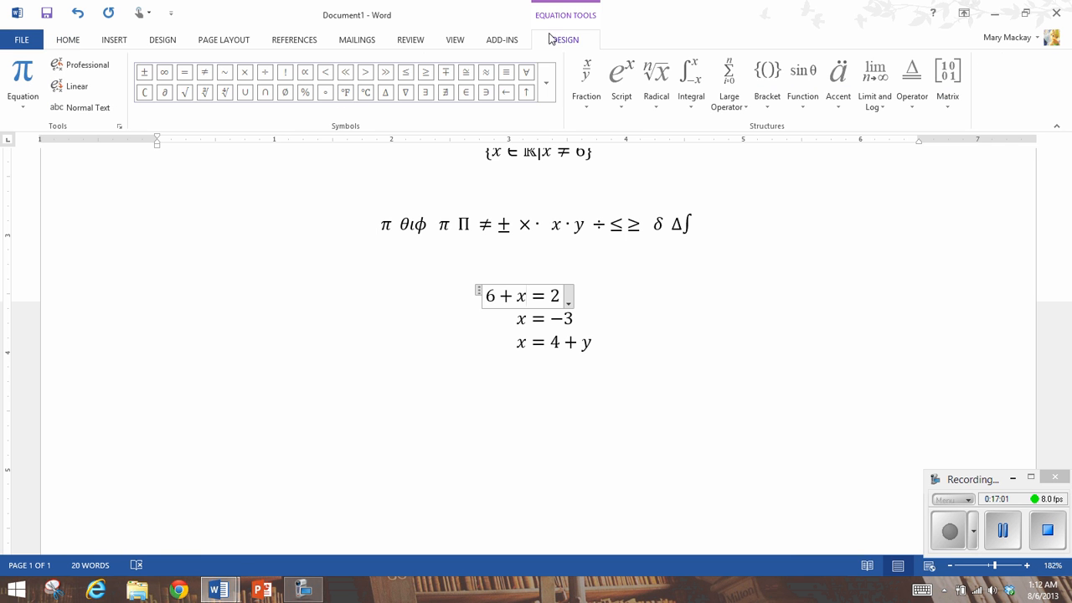